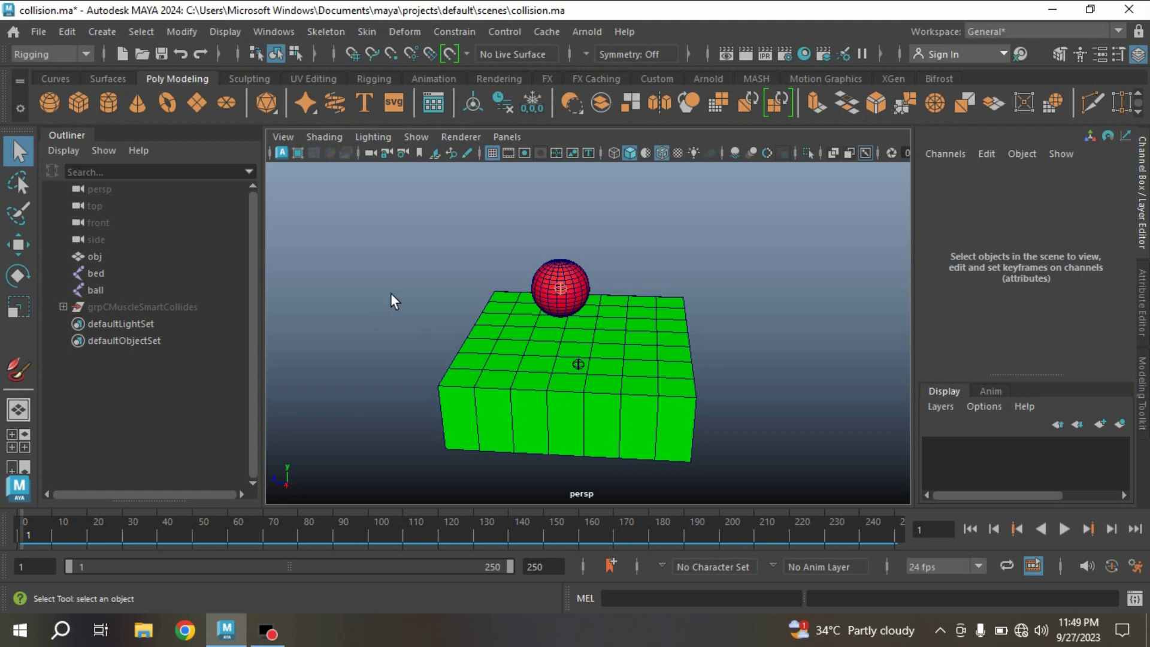
Step: Lower the ball onto the bed and scale it up so it pushes in
left_click(100, 271)
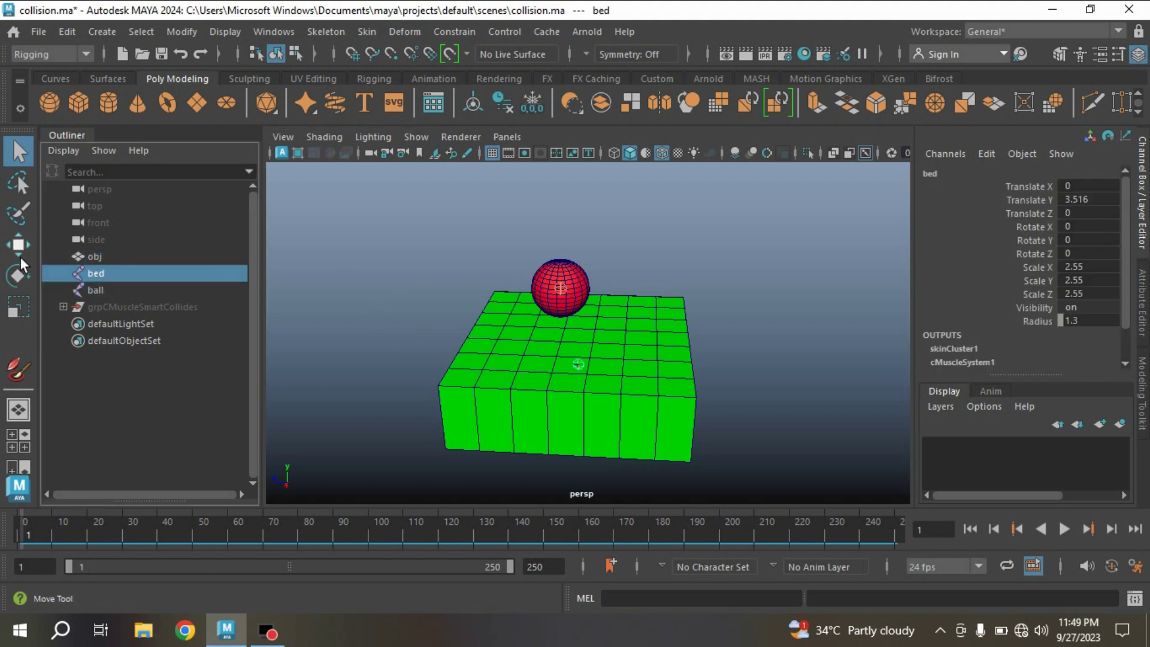
key("w")
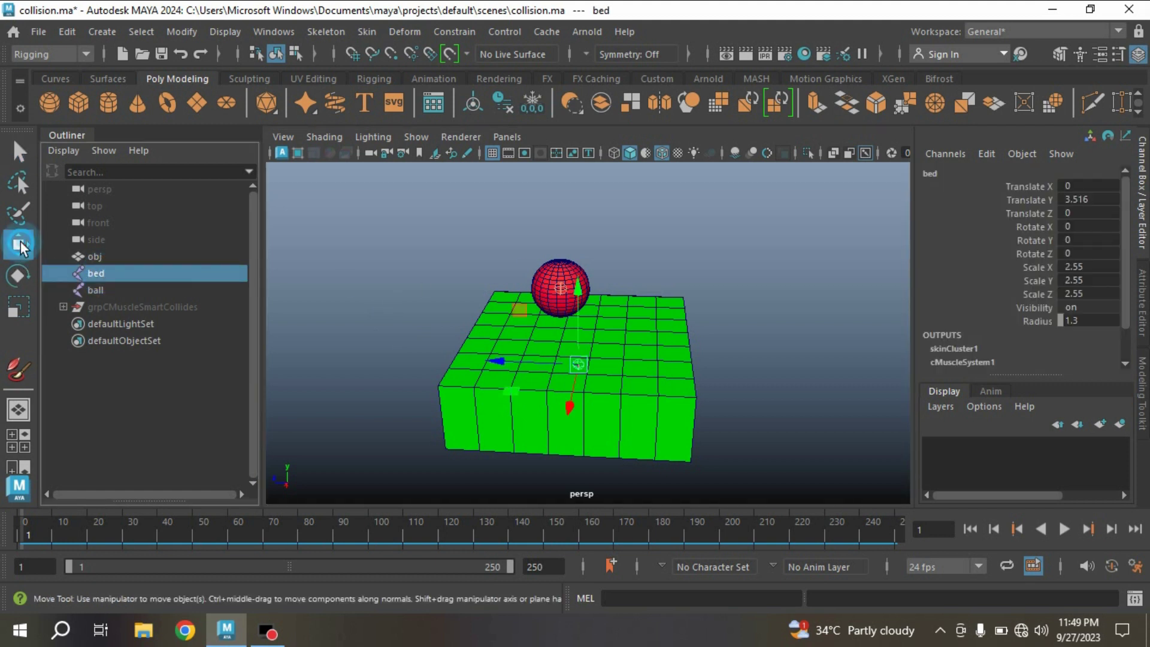
left_click(95, 290)
left_click_drag(555, 230, 479, 357)
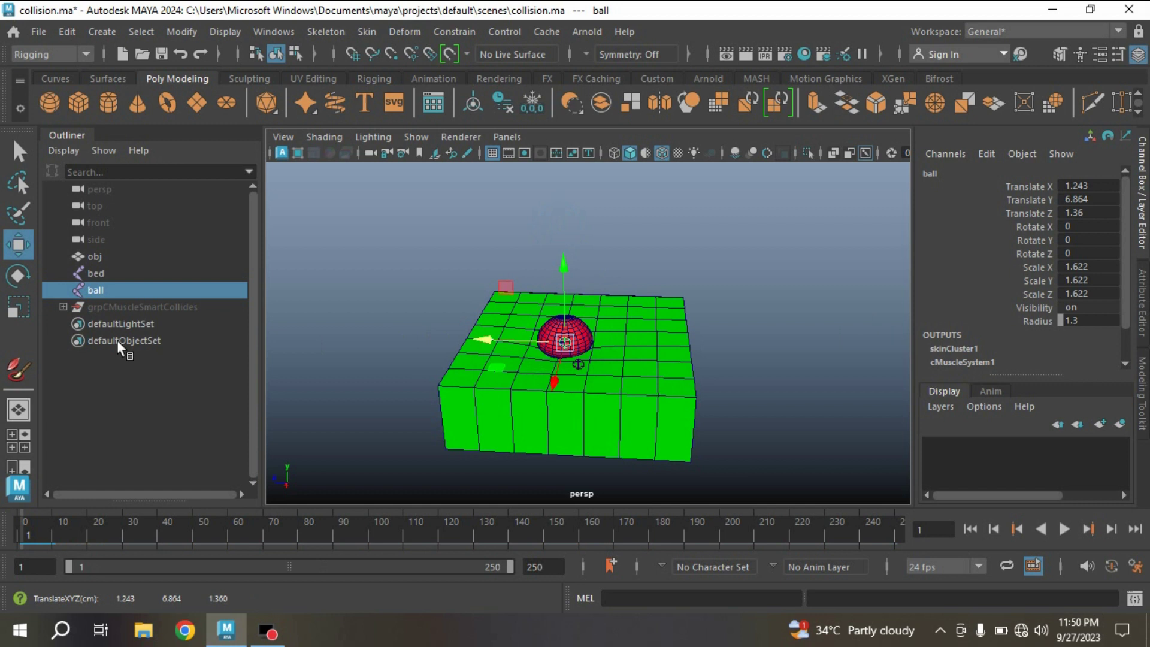
left_click(27, 309)
left_click_drag(564, 342, 604, 356)
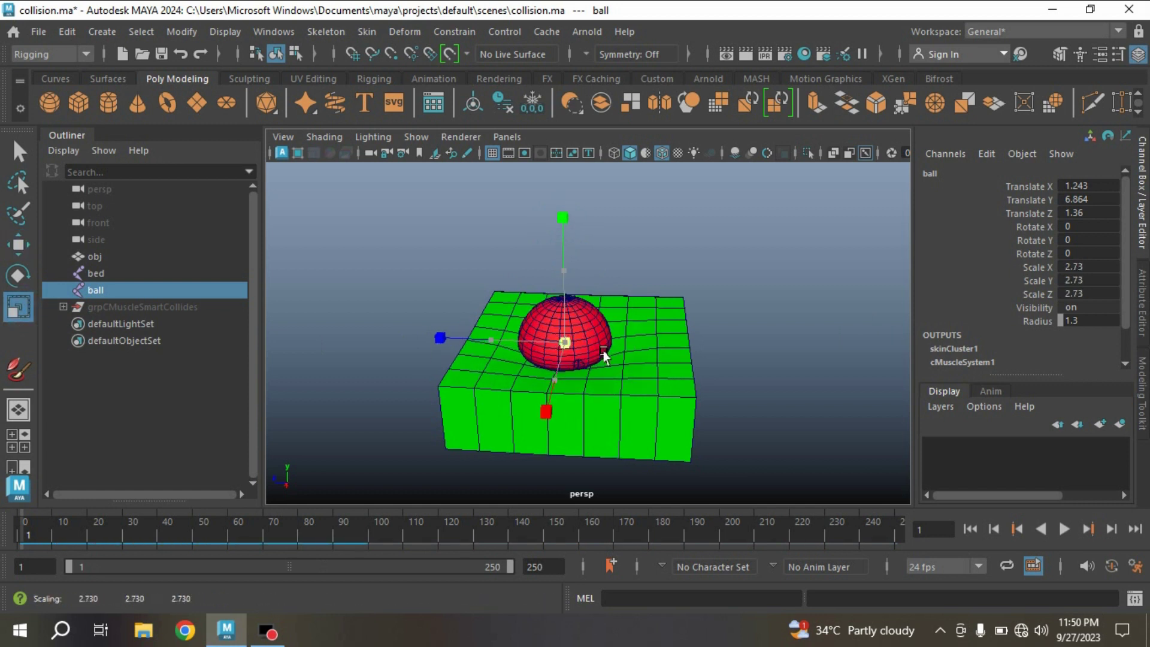
Step: Slide the ball along Z and sideways across the bed in wireframe, then lift it off
left_click(18, 245)
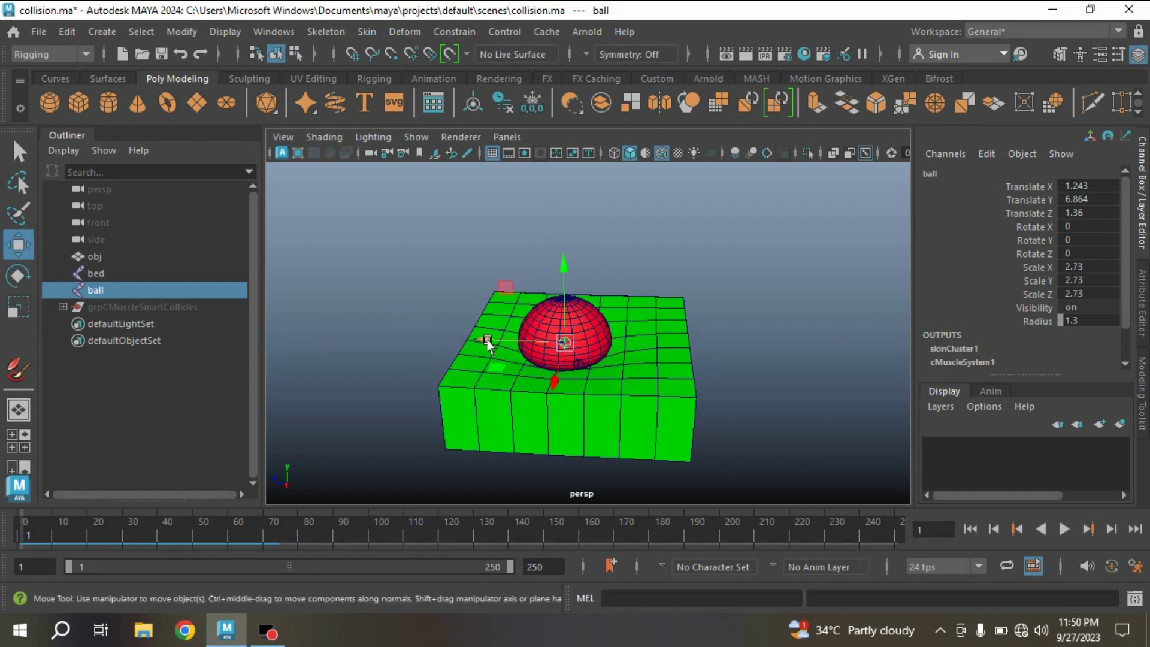
left_click_drag(488, 344, 518, 341)
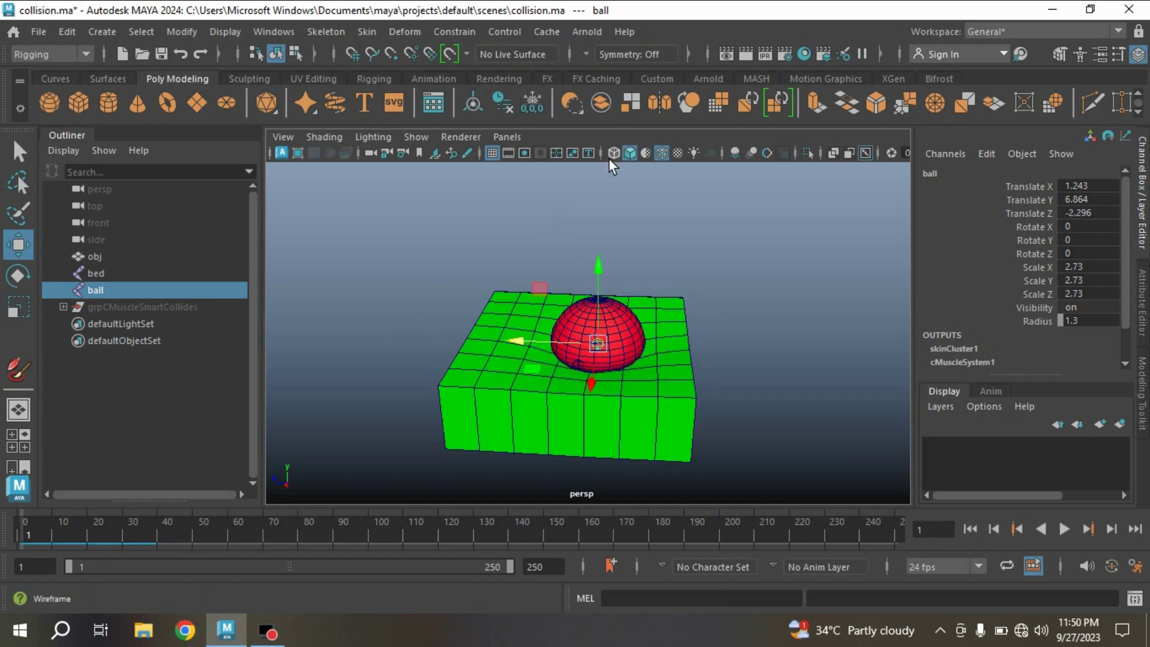
left_click(609, 158)
mouse_move(583, 387)
left_mouse_down()
mouse_move(569, 428)
mouse_move(602, 323)
mouse_move(588, 395)
left_mouse_up()
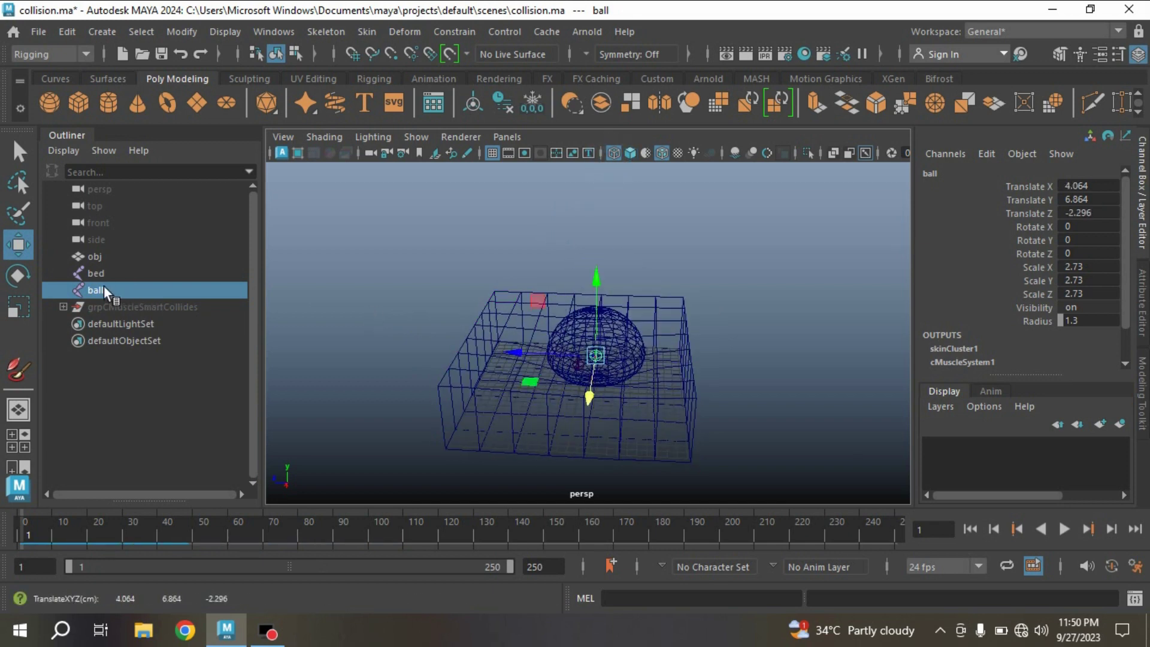
left_click(630, 152)
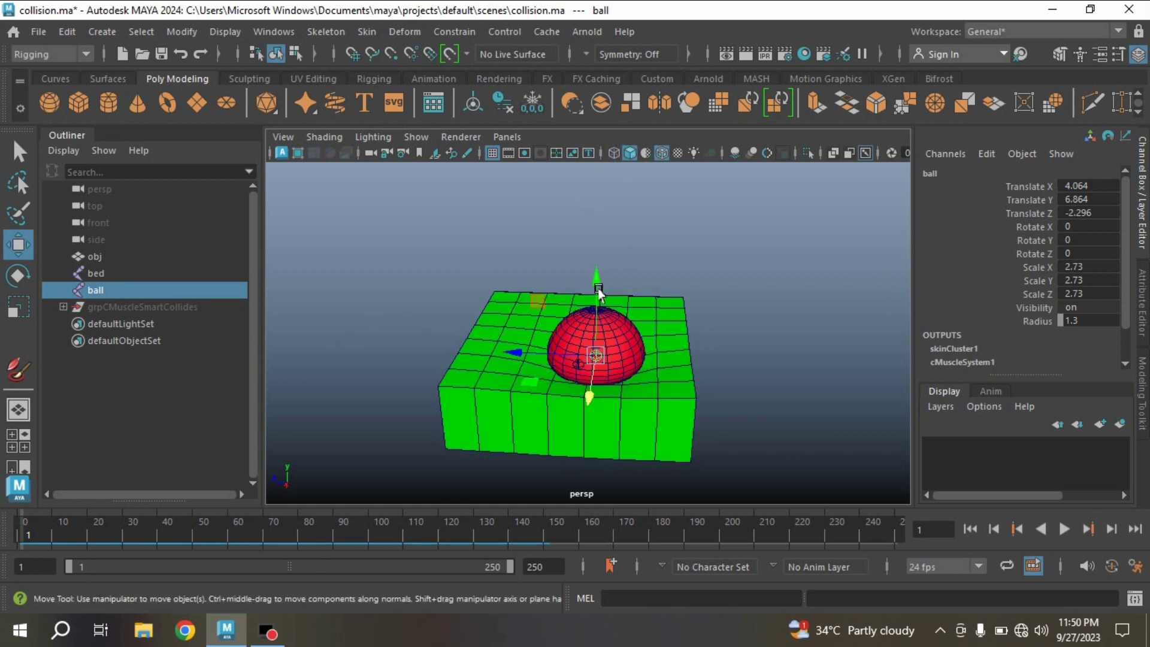
left_click_drag(599, 291, 599, 212)
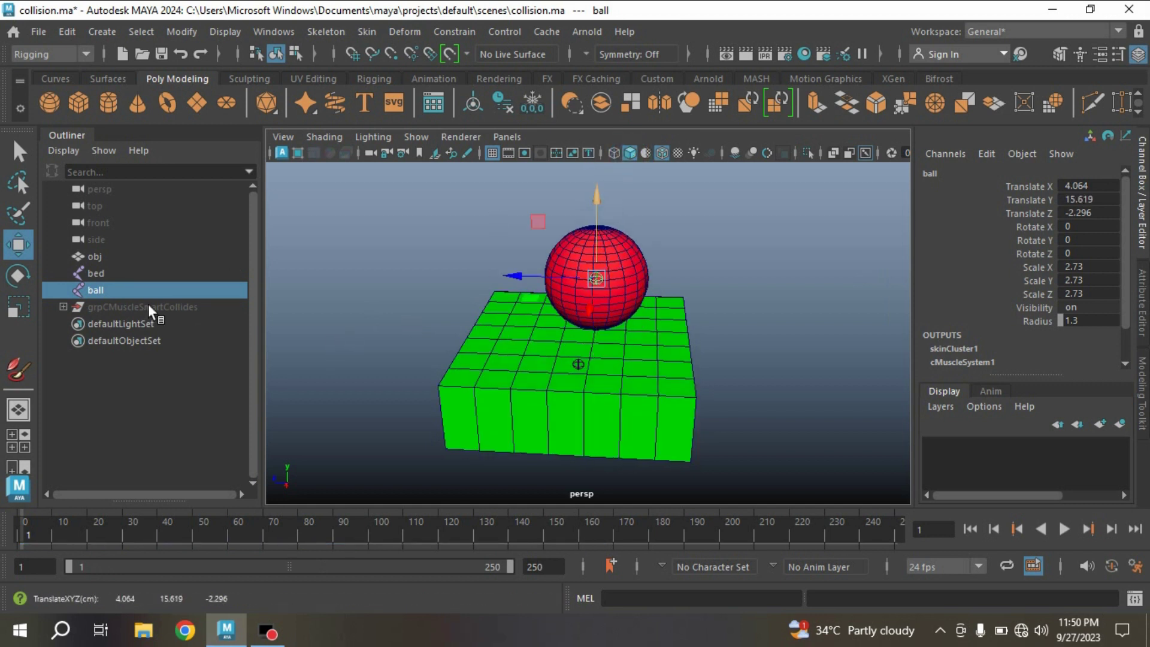
Step: Raise the bed up into the ball to Translate Y 16.954
left_click(93, 273)
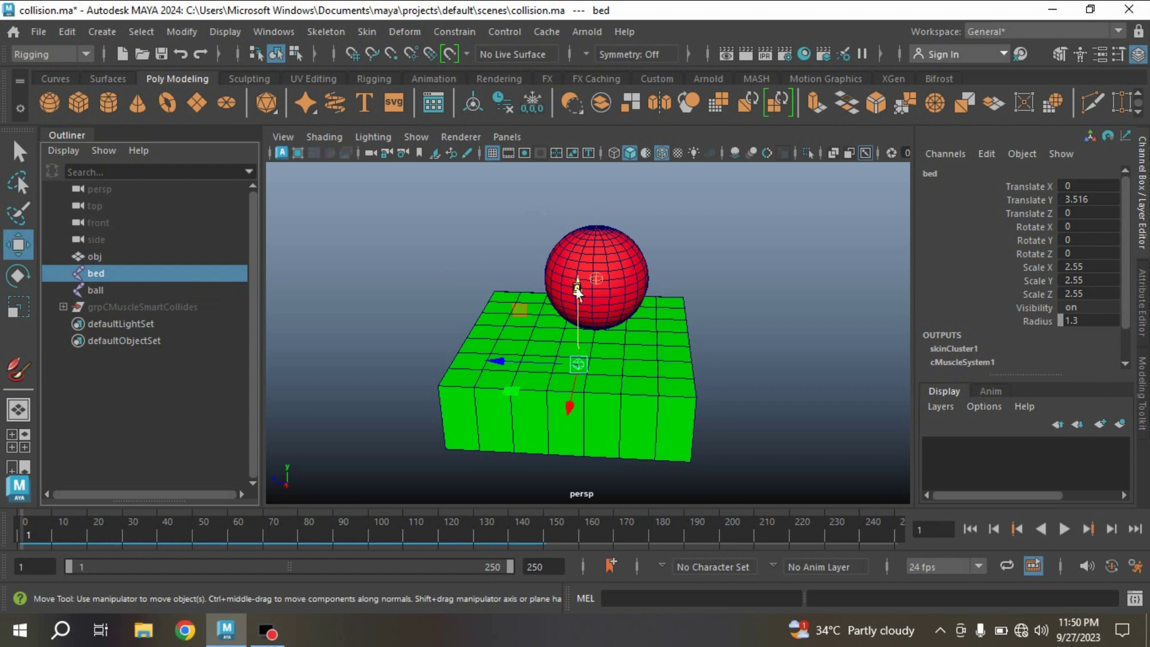
left_click_drag(579, 291, 591, 163)
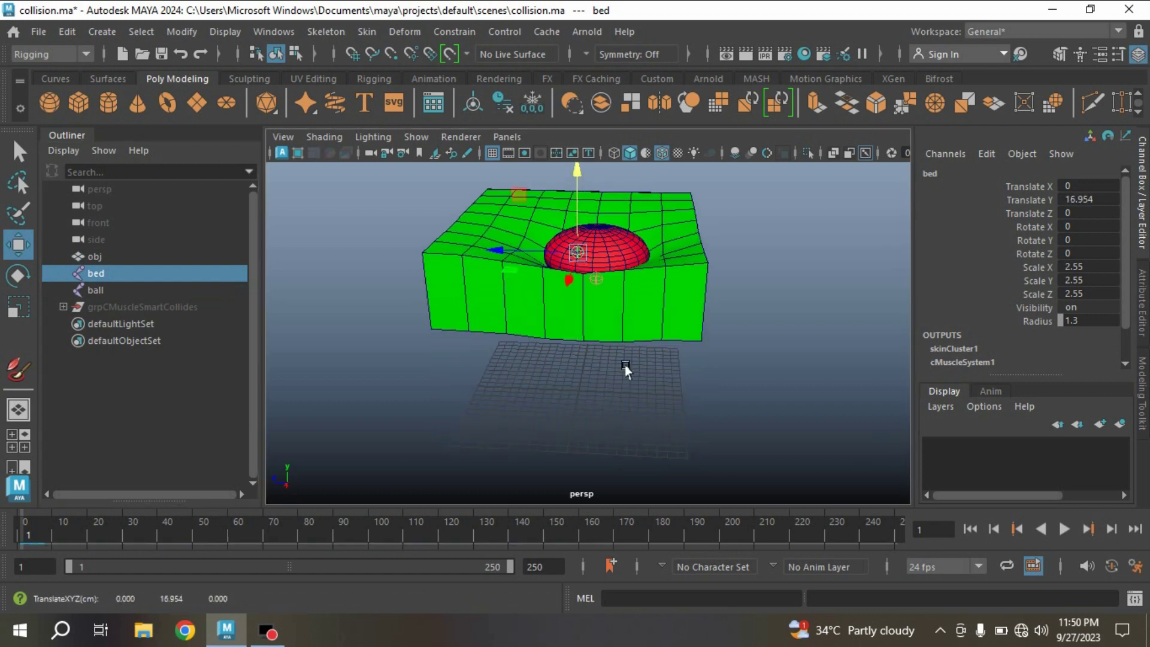
left_click_drag(650, 411, 700, 441, "alt")
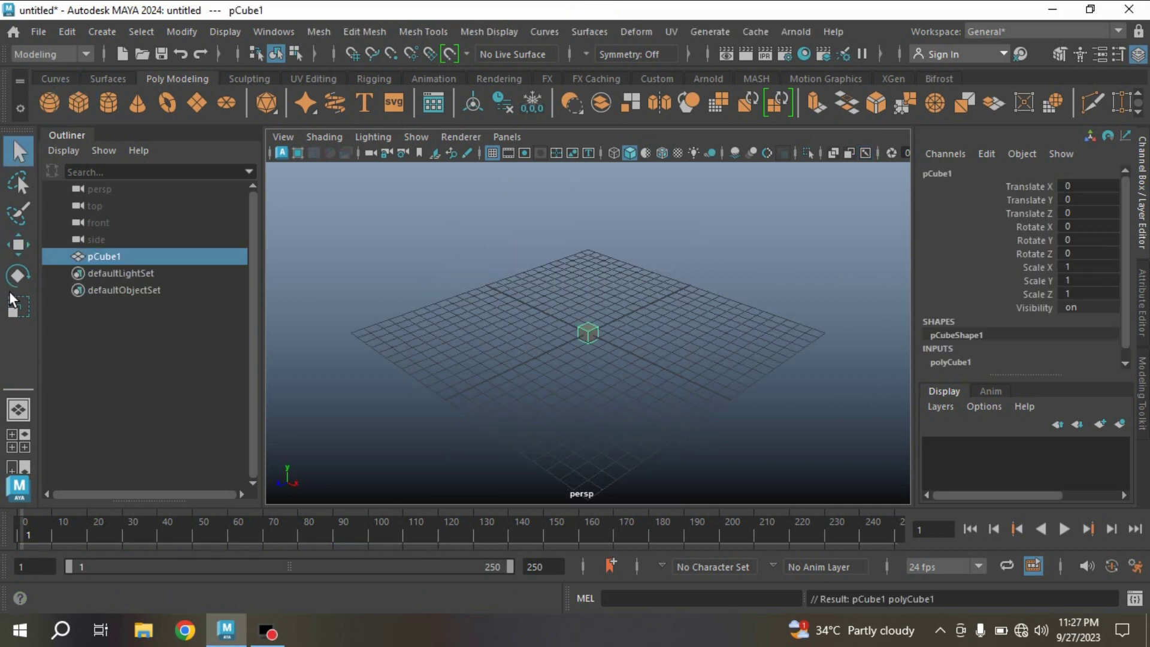
Step: Scale pCube1 to 22.7 in X and Z to form a flat slab
left_click(16, 308)
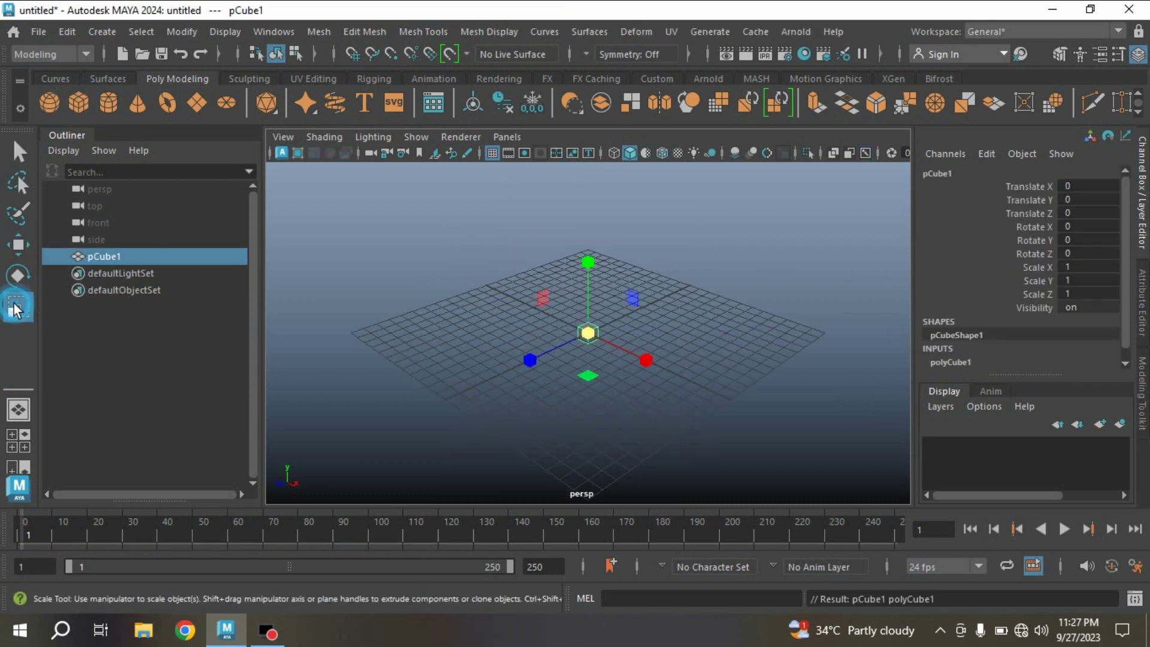
left_click_drag(587, 376, 845, 439)
left_click(580, 372)
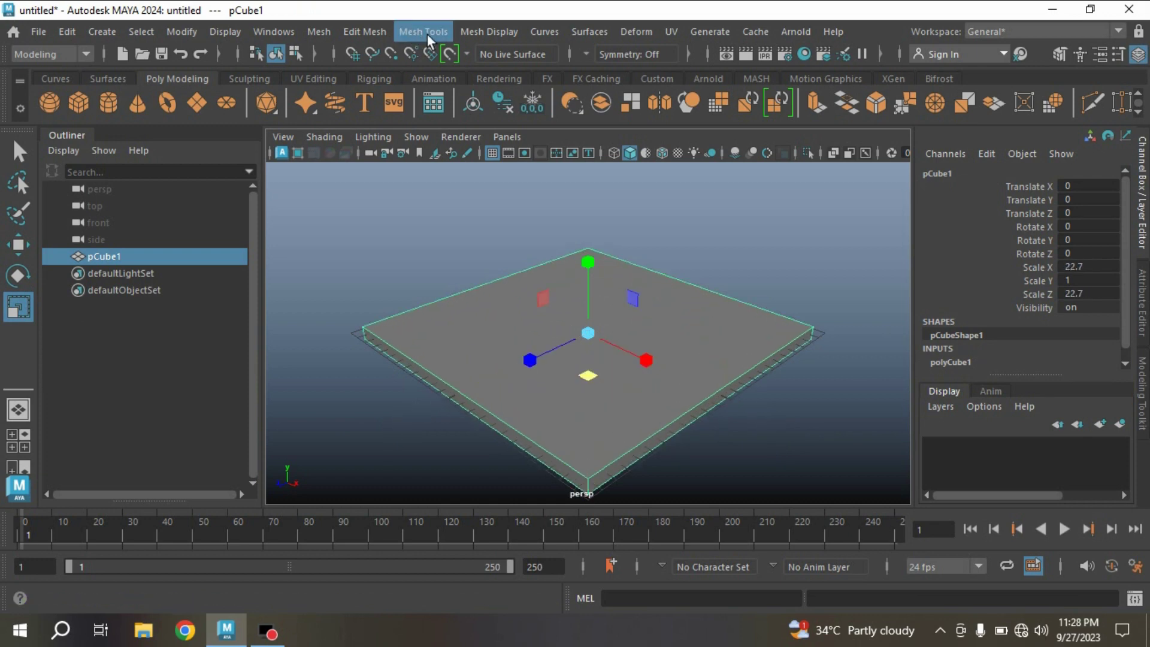
Step: Insert two perpendicular sets of six edge loops, splitting the slab top into a 7×7 grid
left_click(427, 34)
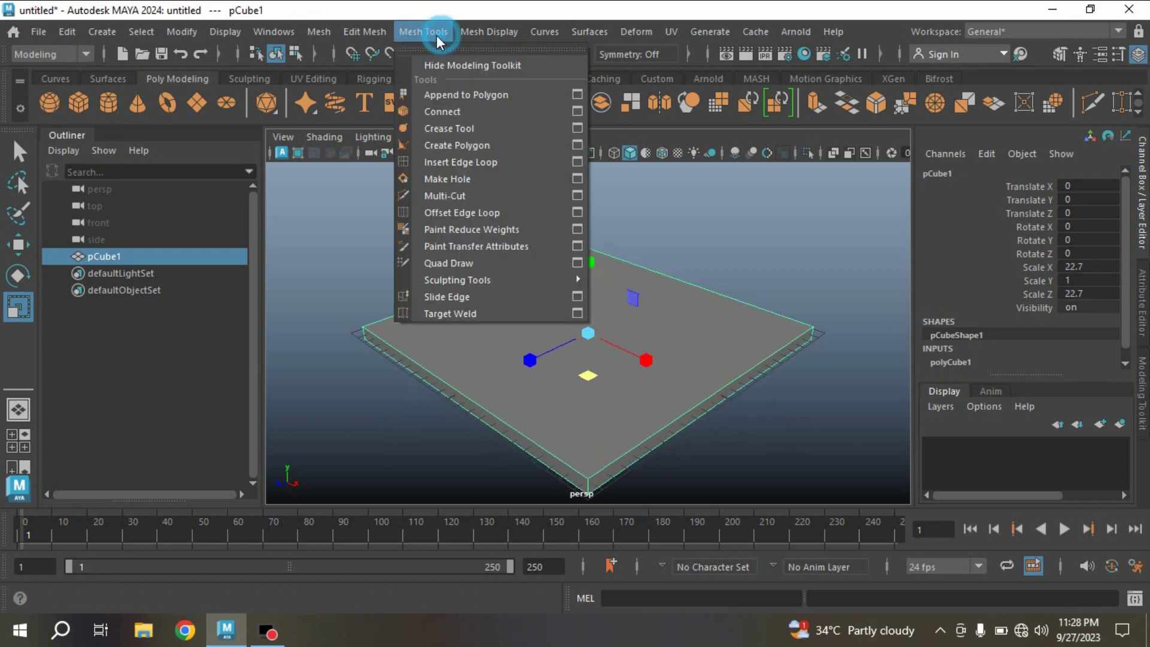
left_click(575, 162)
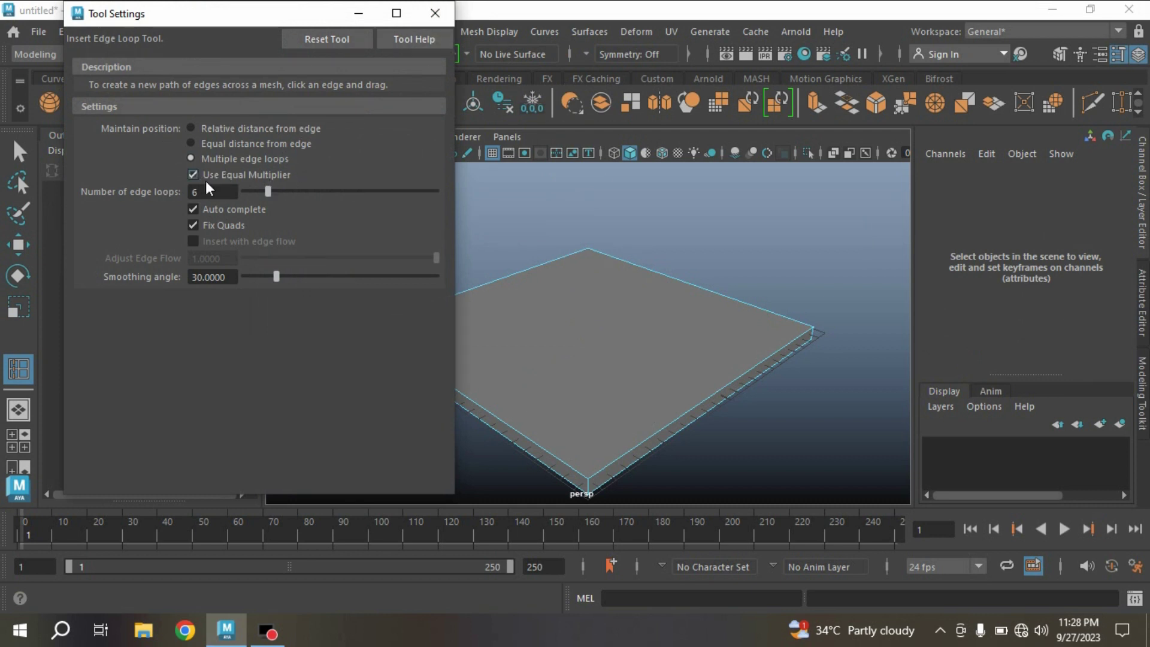
left_click(437, 13)
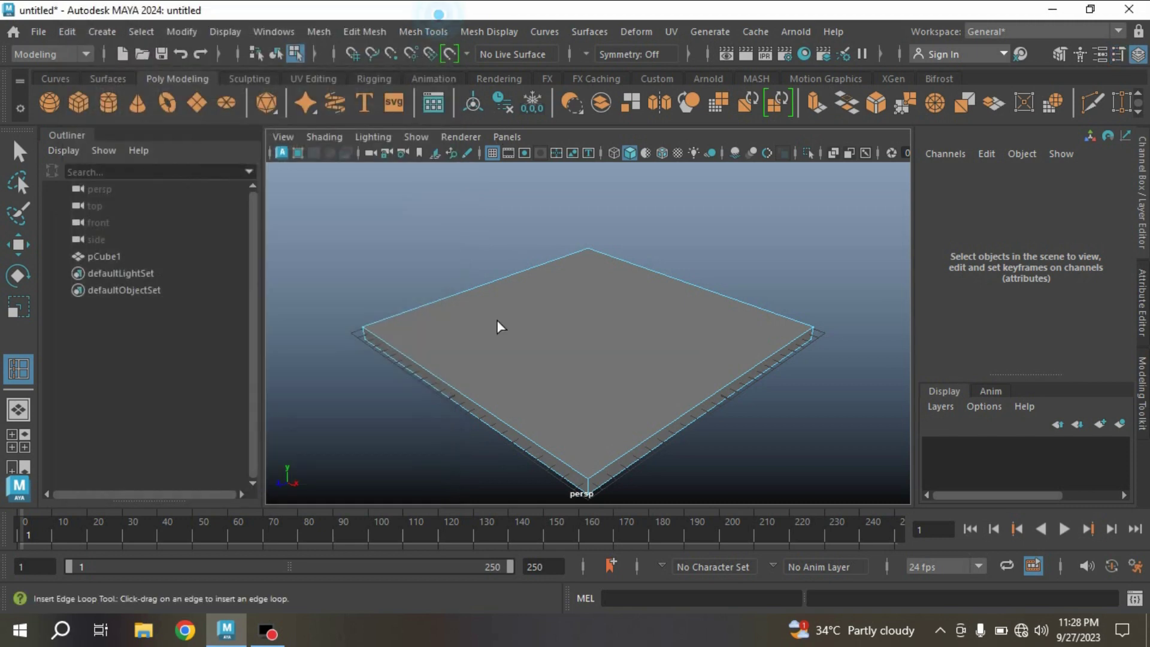
left_click(483, 406)
left_click(696, 404)
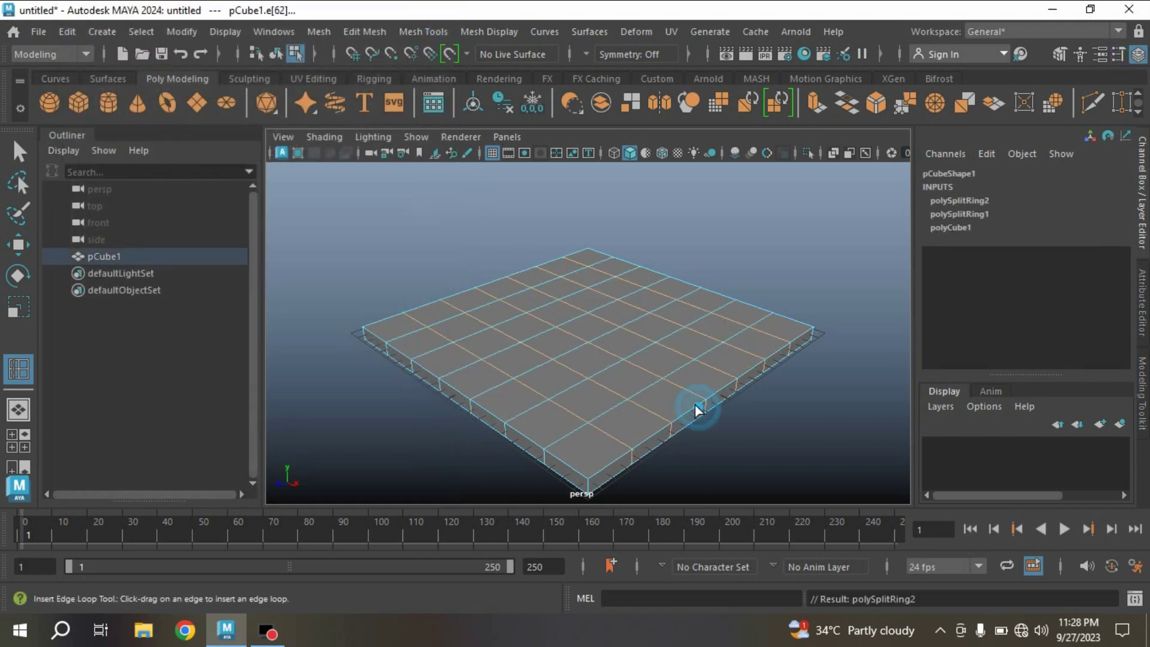
left_click(22, 157)
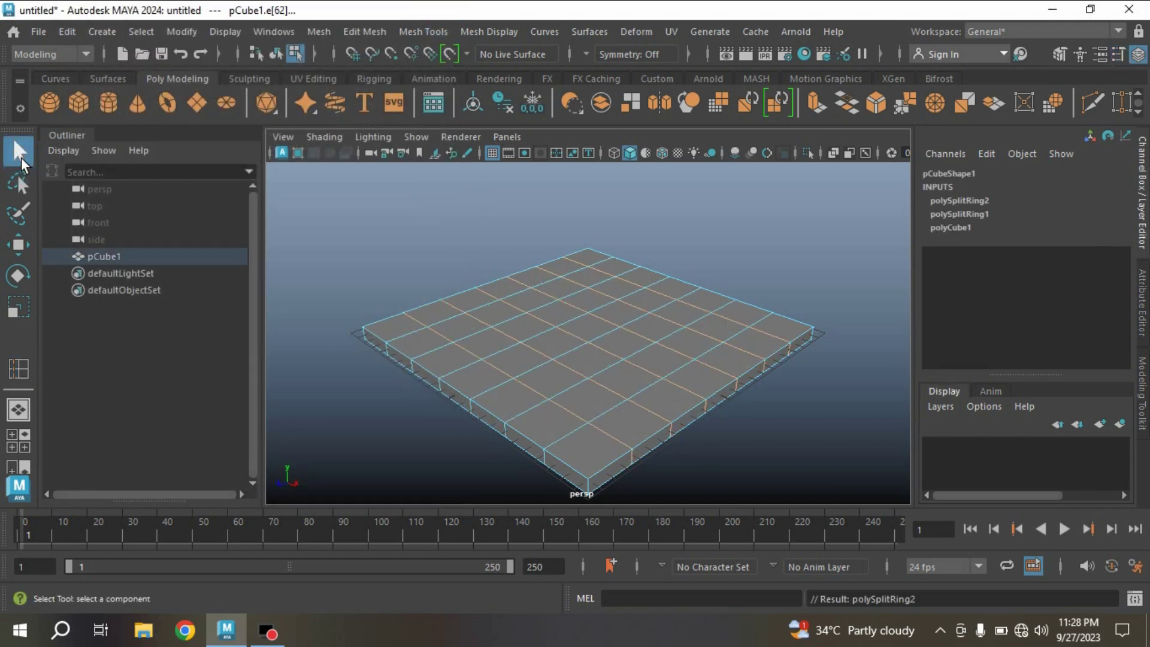
Step: Create a polygon sphere, lift it above the slab and enlarge it slightly
left_click(42, 102)
left_click(31, 249)
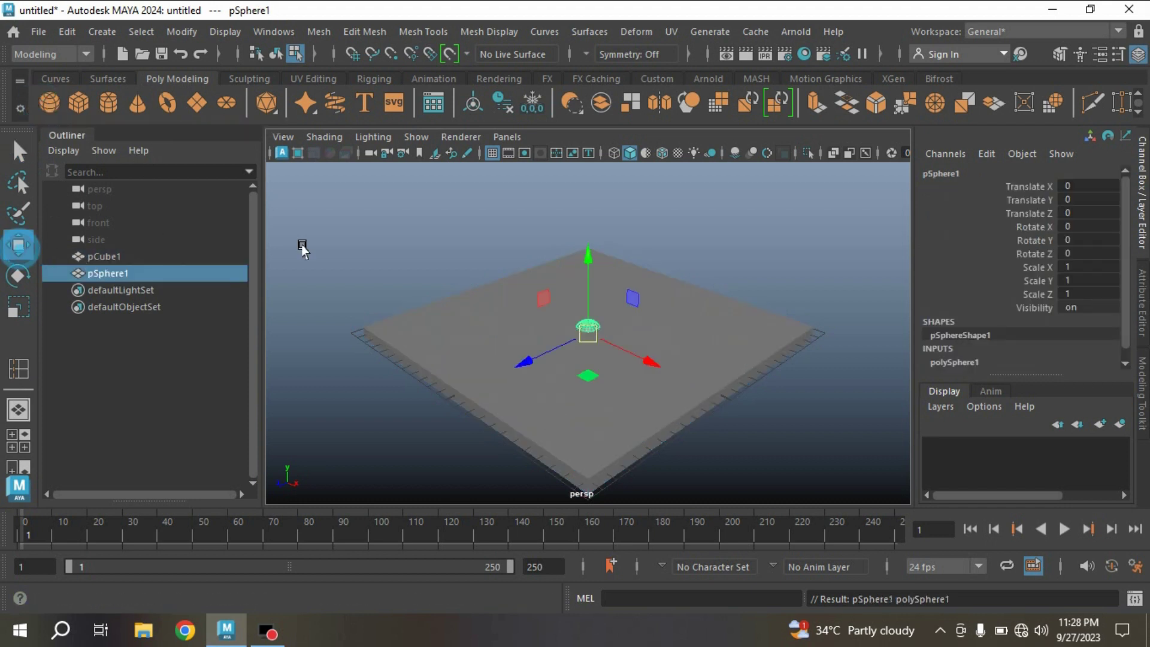
left_click_drag(588, 257, 585, 169)
left_click(18, 308)
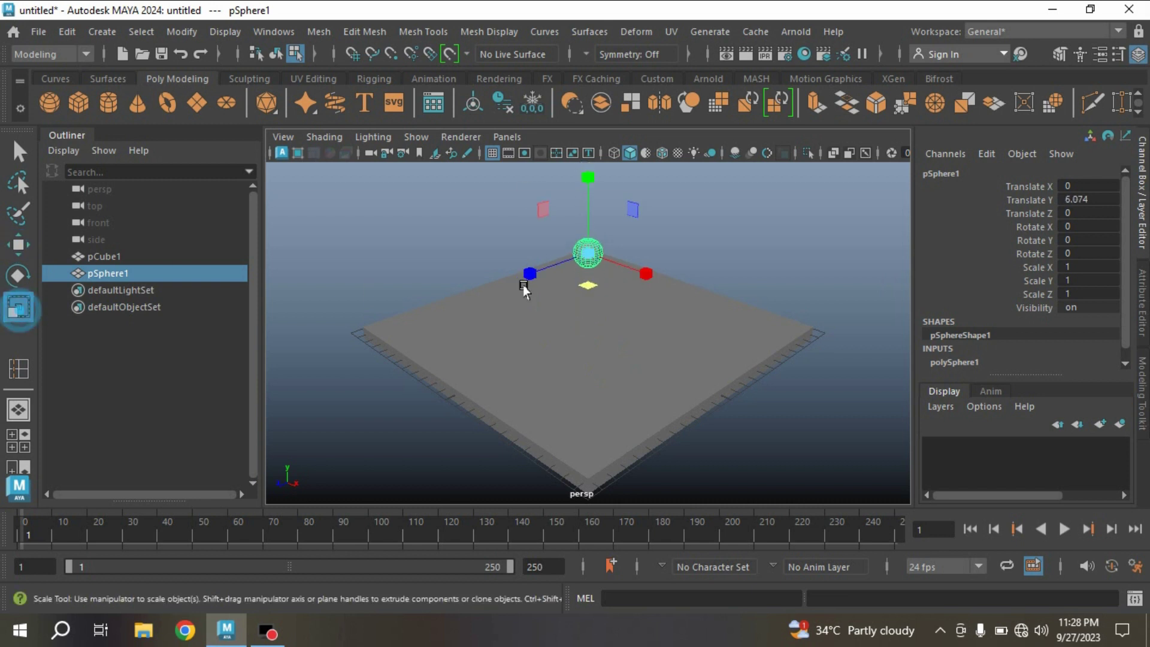
left_click_drag(586, 257, 593, 265)
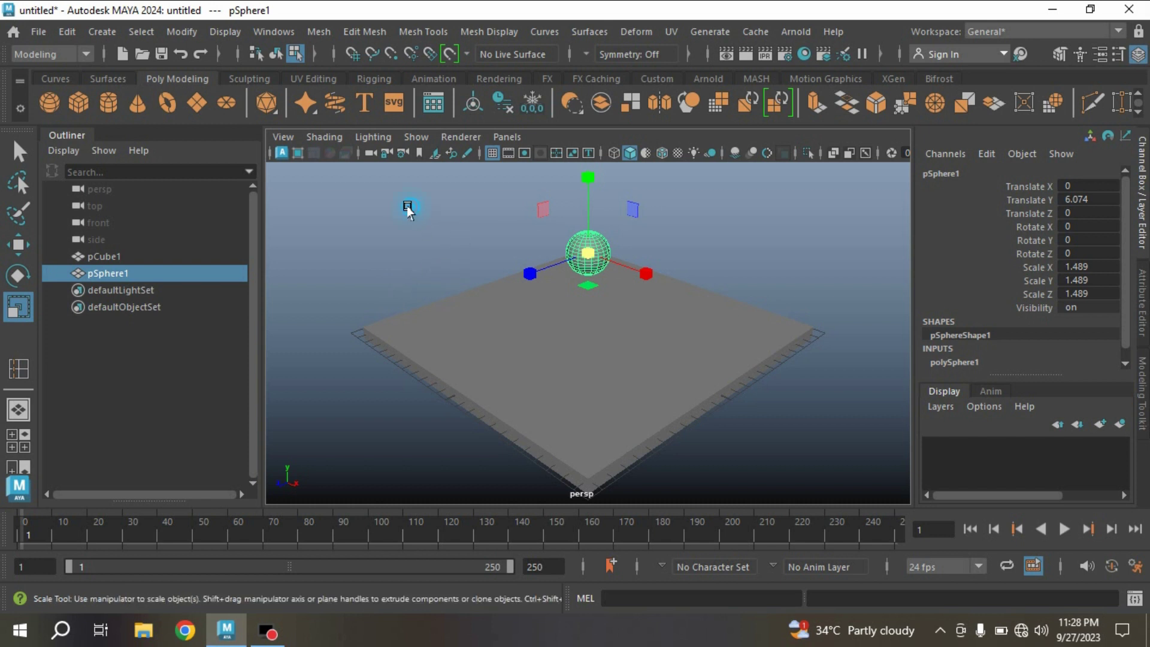
Step: Combine the slab and sphere into one mesh and delete its history
left_click_drag(411, 206, 693, 426)
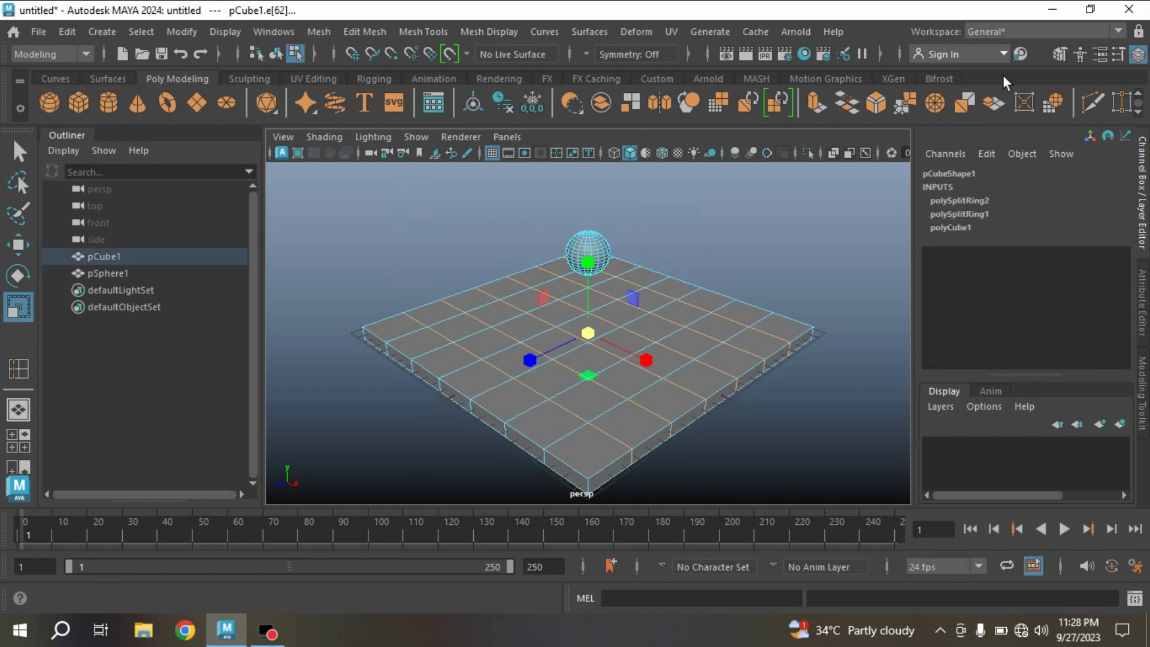
left_click(1059, 53)
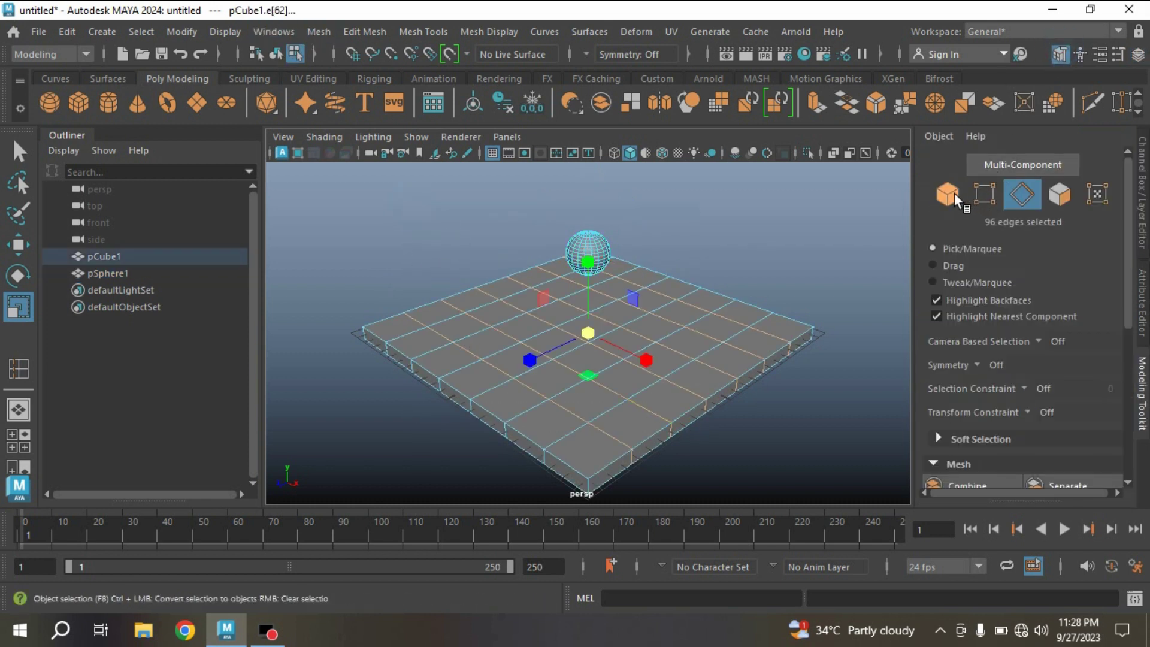
left_click(947, 193)
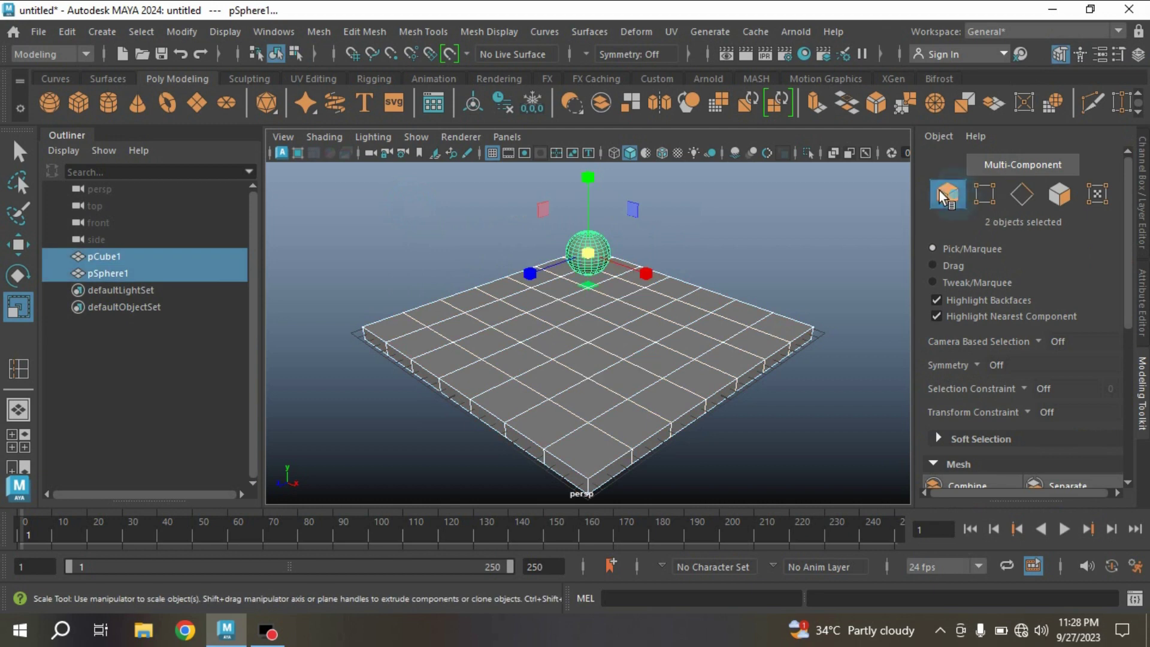
left_click(325, 34)
left_click(325, 94)
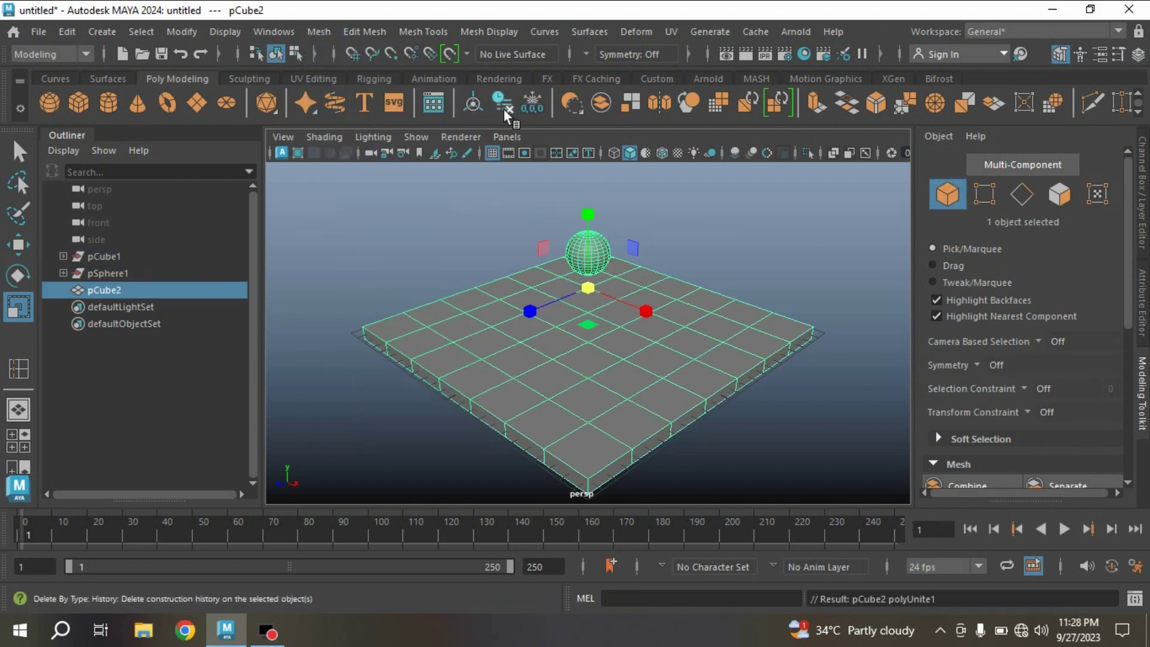
left_click(503, 109)
Step: Rename the combined mesh 'geo' and bring up the menu set list
double_click(123, 255)
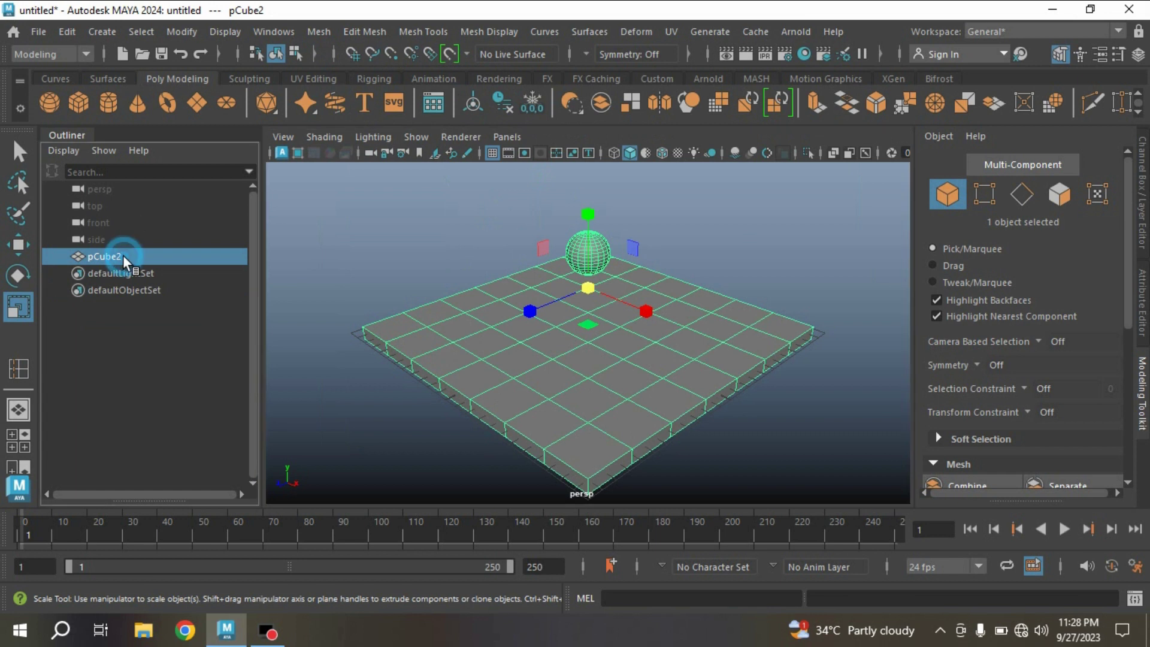
type("ge")
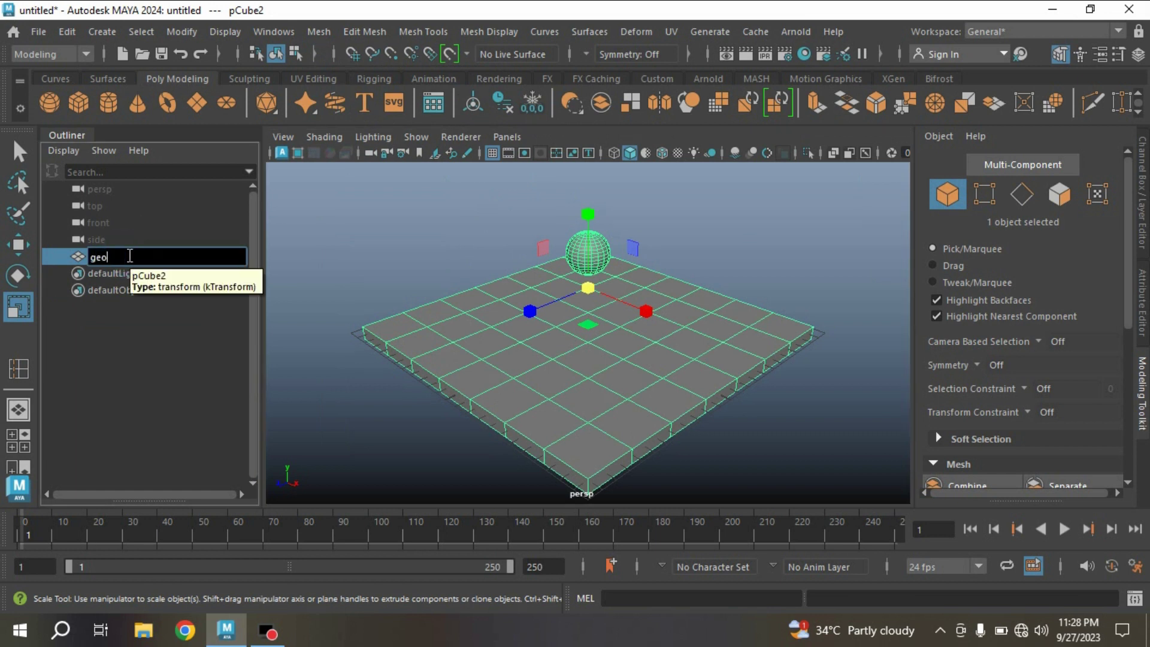
type("o")
key("Return")
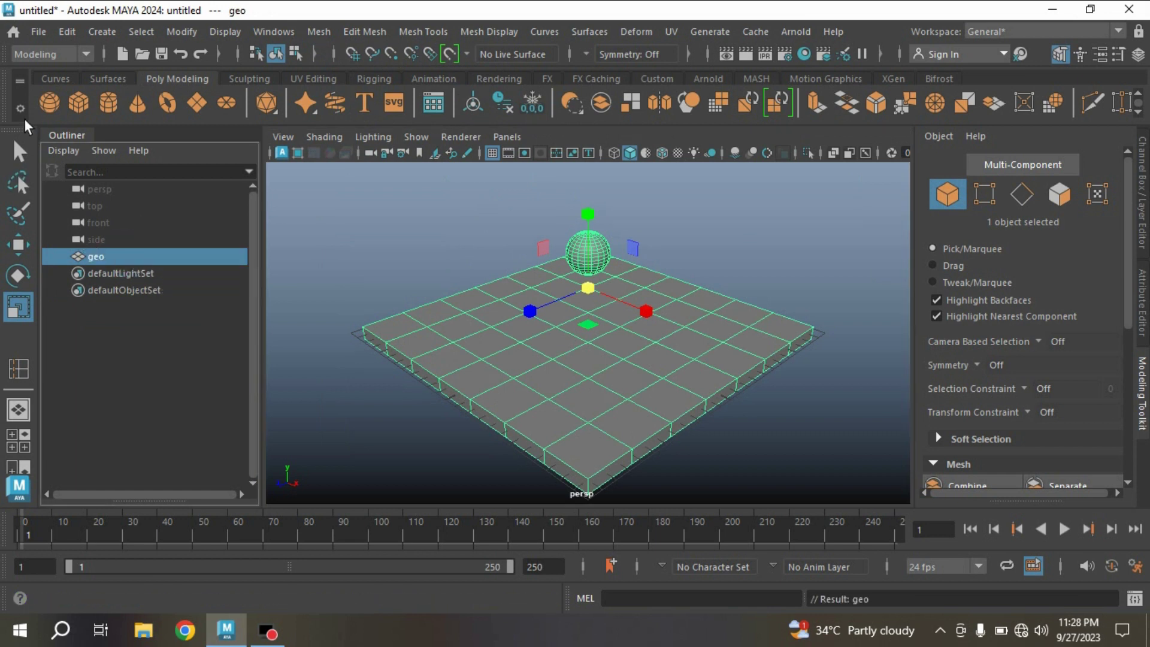
left_click(55, 60)
Step: Switch to Rigging and place a grid-snapped joint at the sphere's centre in top view
left_click(54, 90)
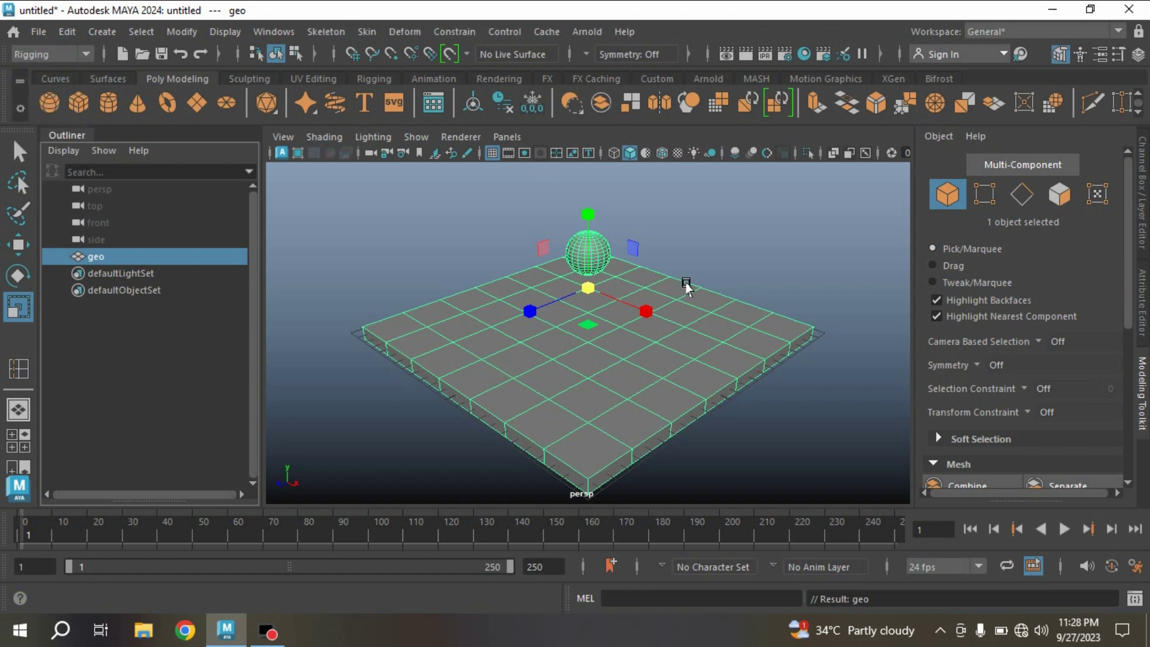
left_click(326, 31)
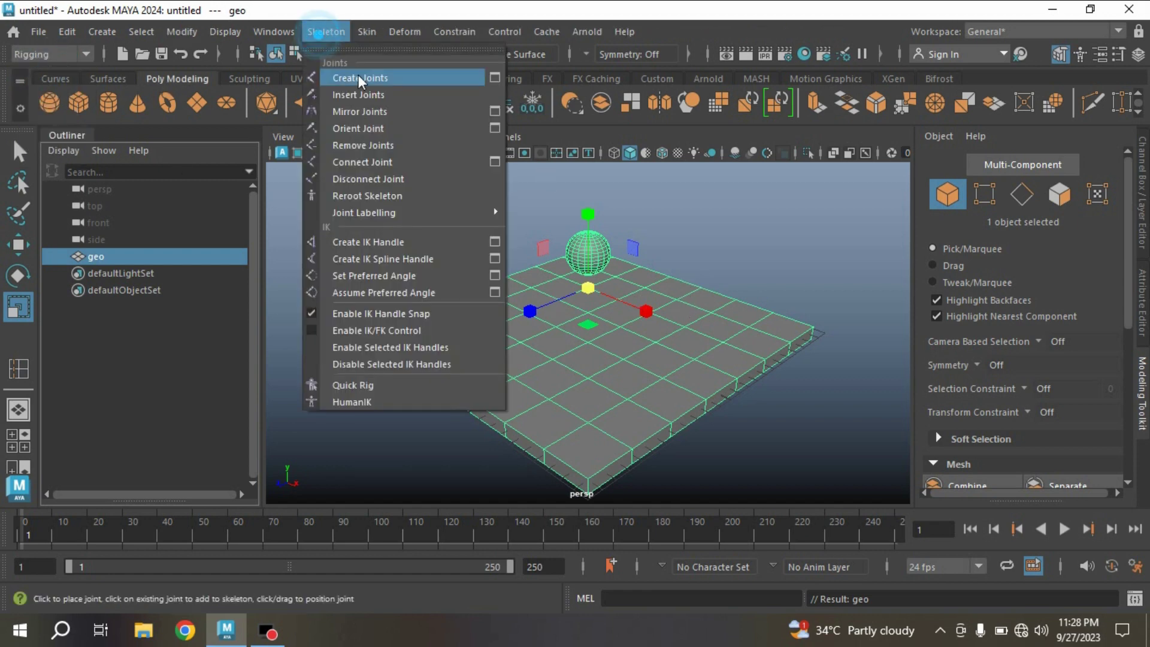
left_click(360, 77)
key("space")
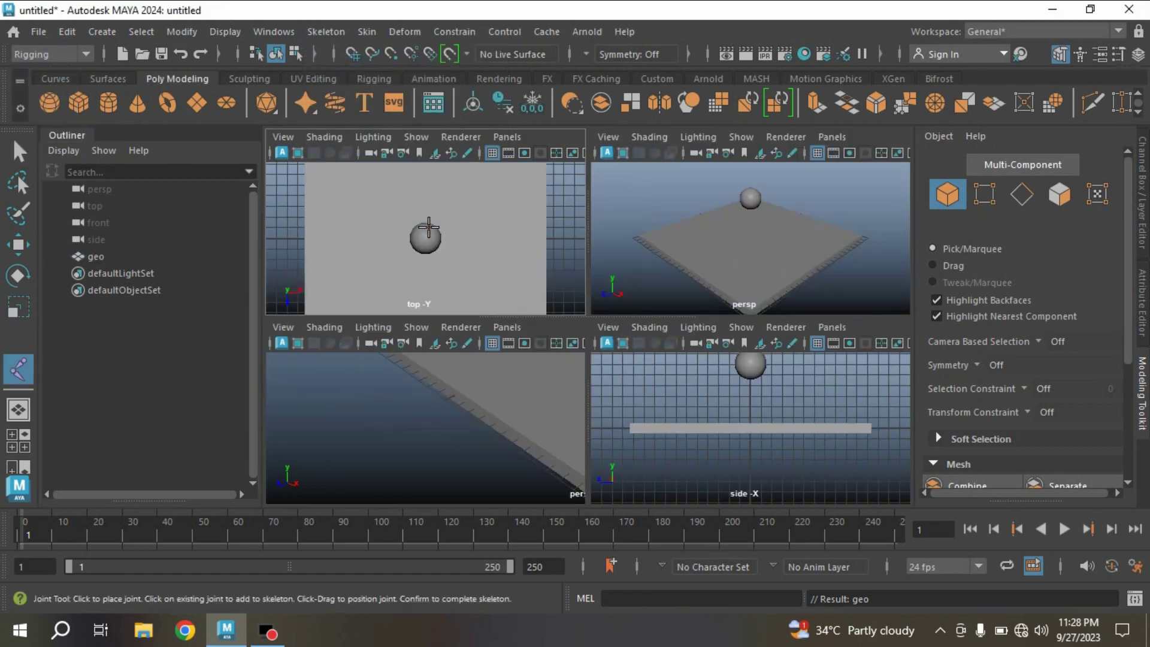
key("space")
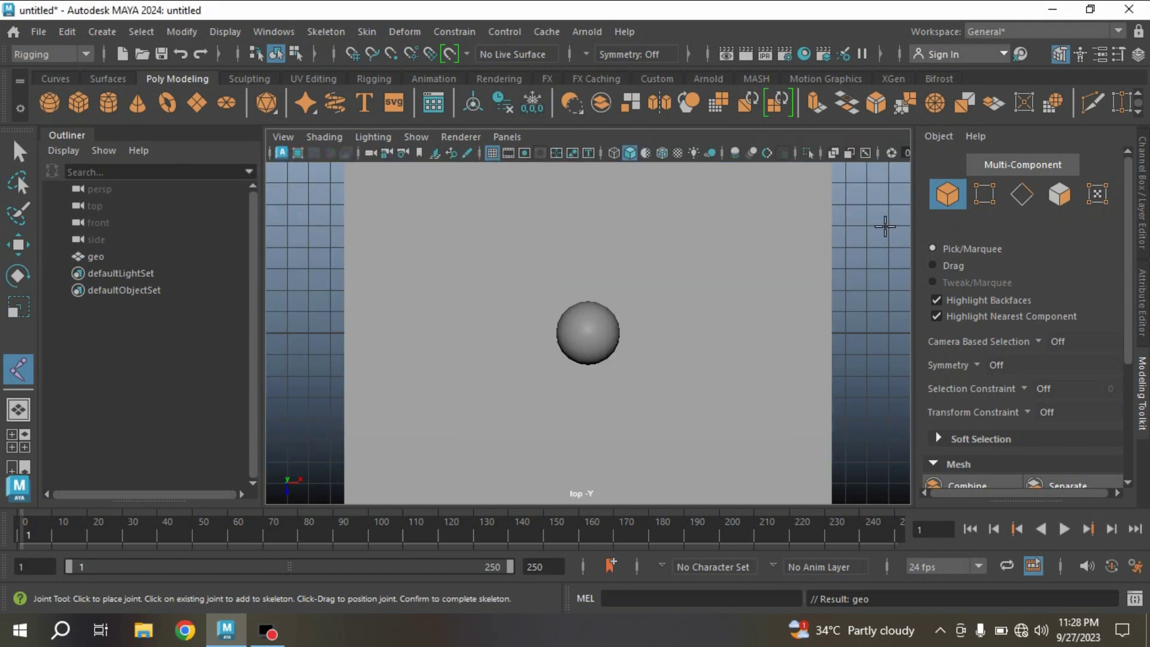
left_click(833, 152)
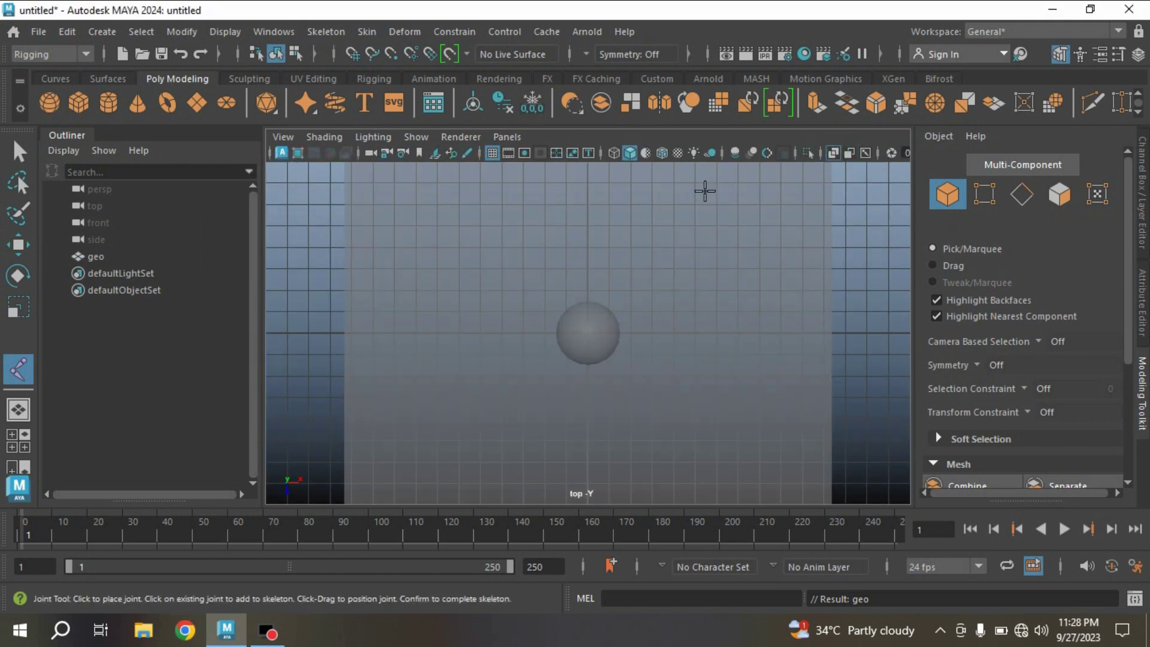
left_click(662, 152)
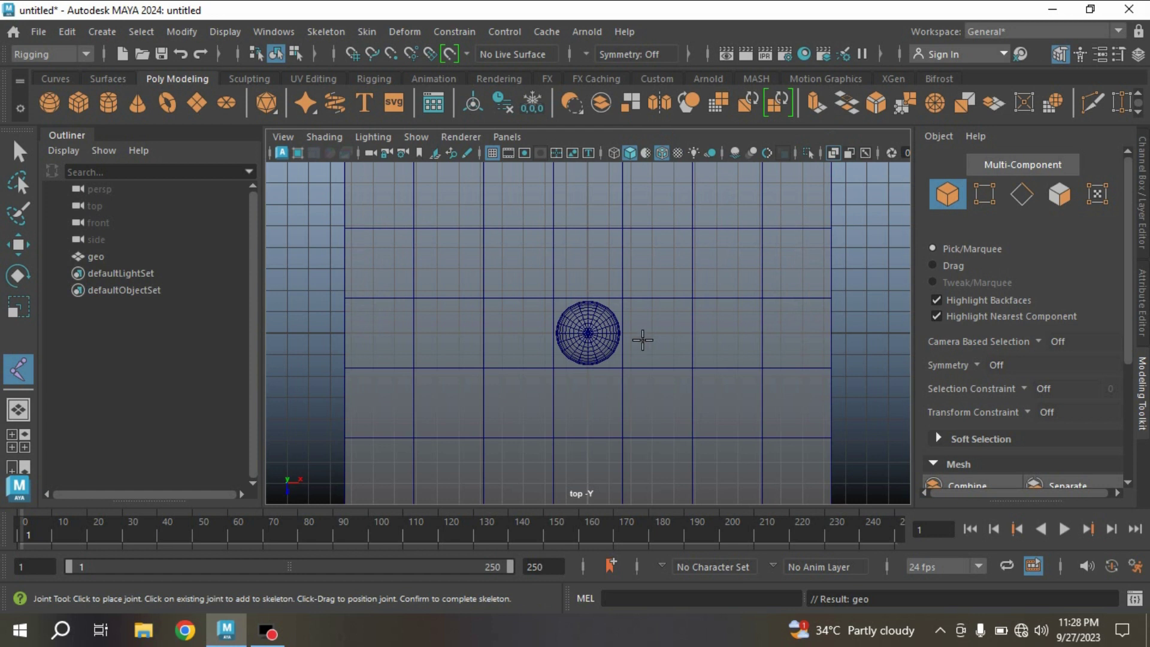
key("x")
left_click(588, 333)
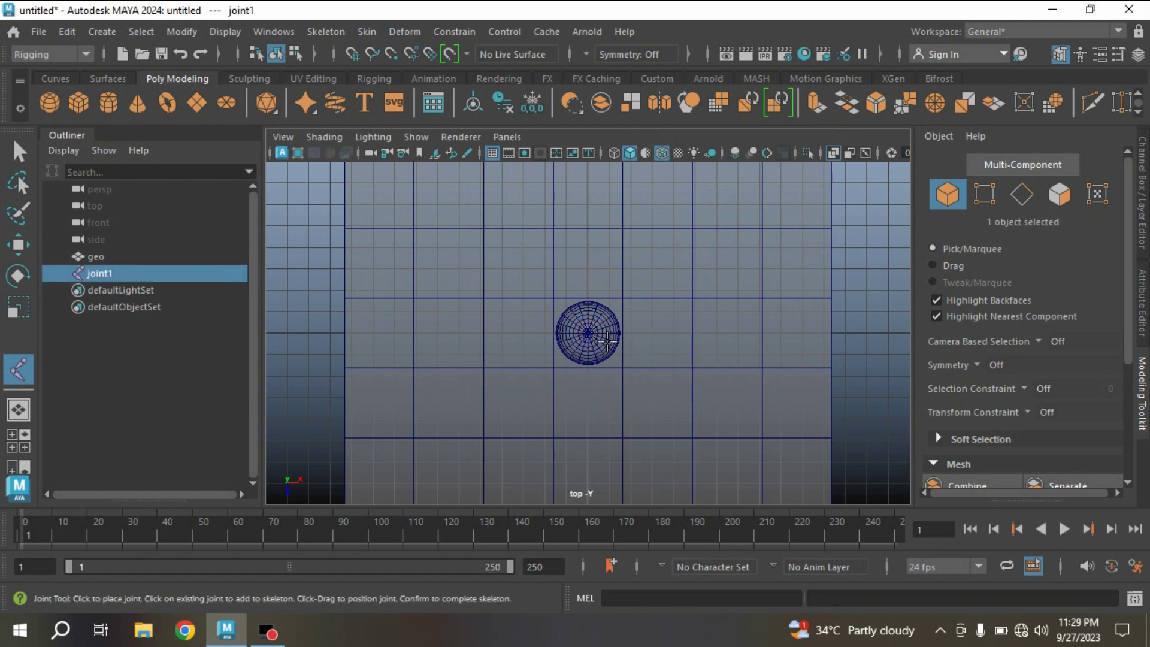
key("r")
Step: Duplicate the joint as joint2 and raise joint1 to Translate Y 6.074 inside the sphere
key("space")
key("space")
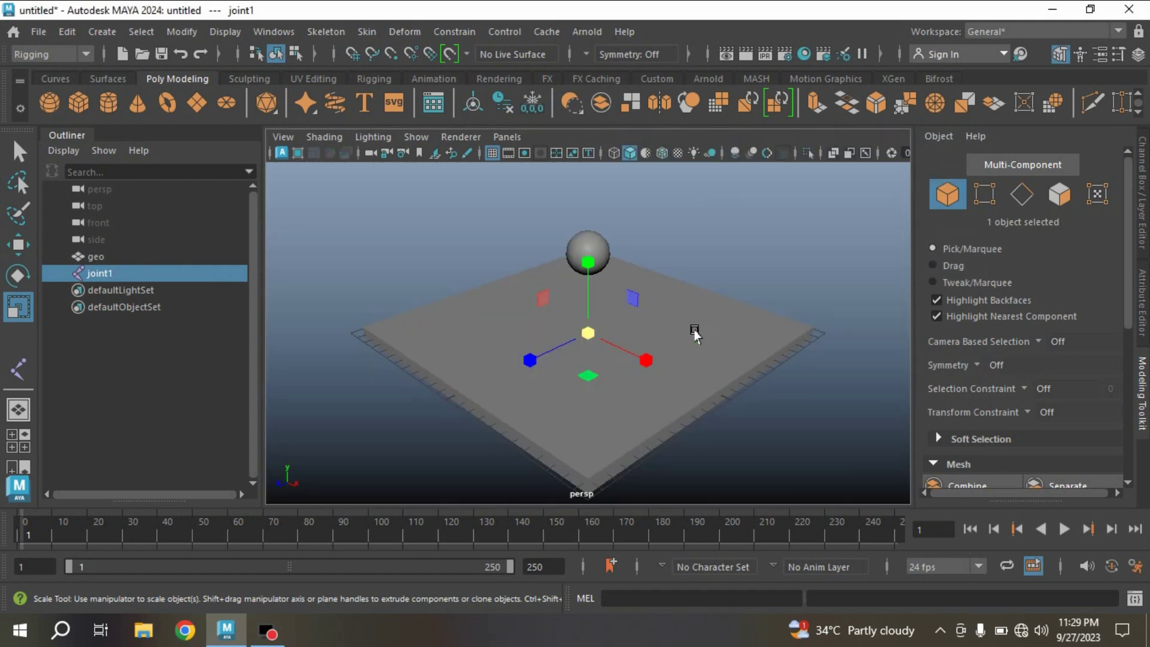
left_click_drag(585, 371, 635, 360, "alt")
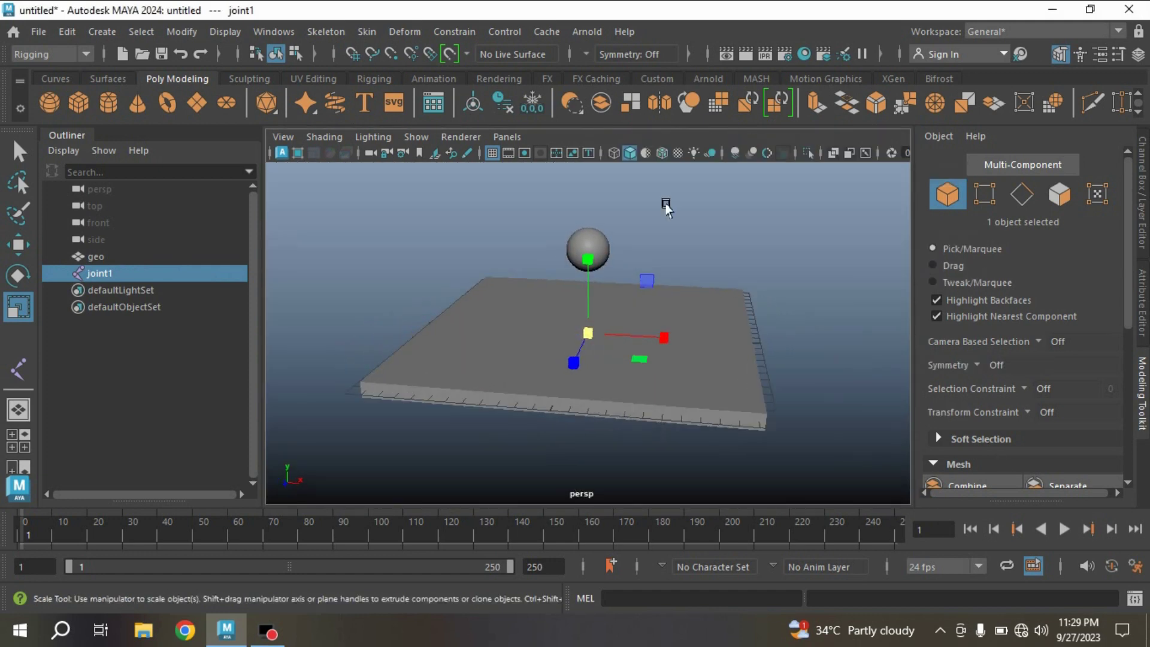
left_click(662, 153)
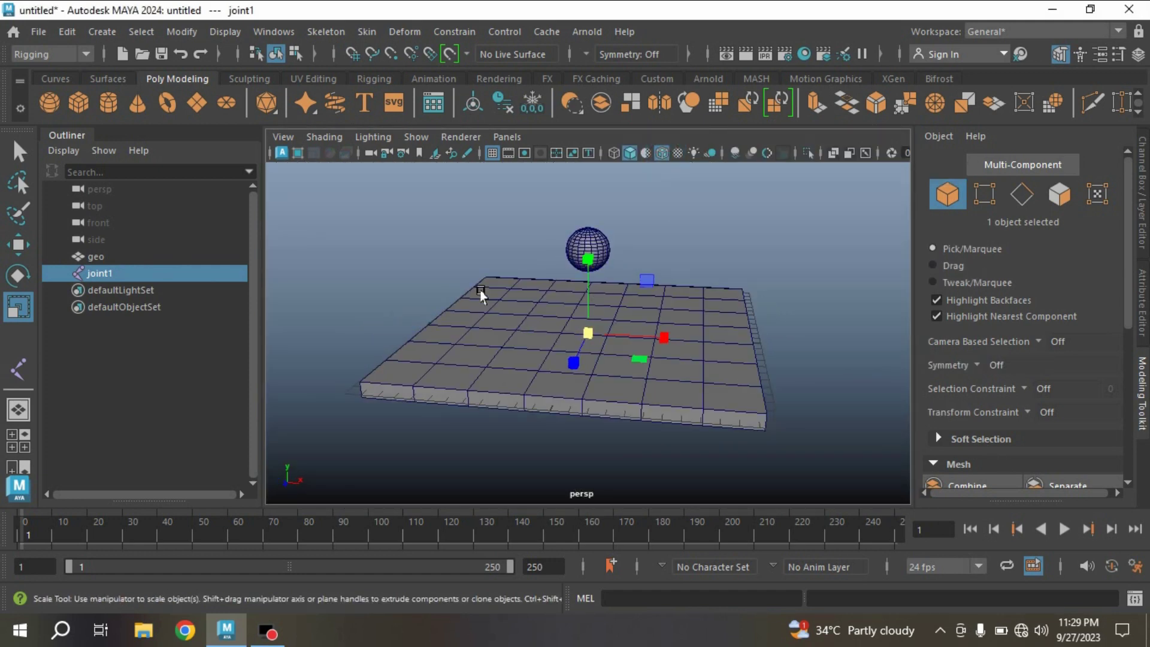
right_click_drag(483, 290, 530, 372, "alt")
left_click(832, 153)
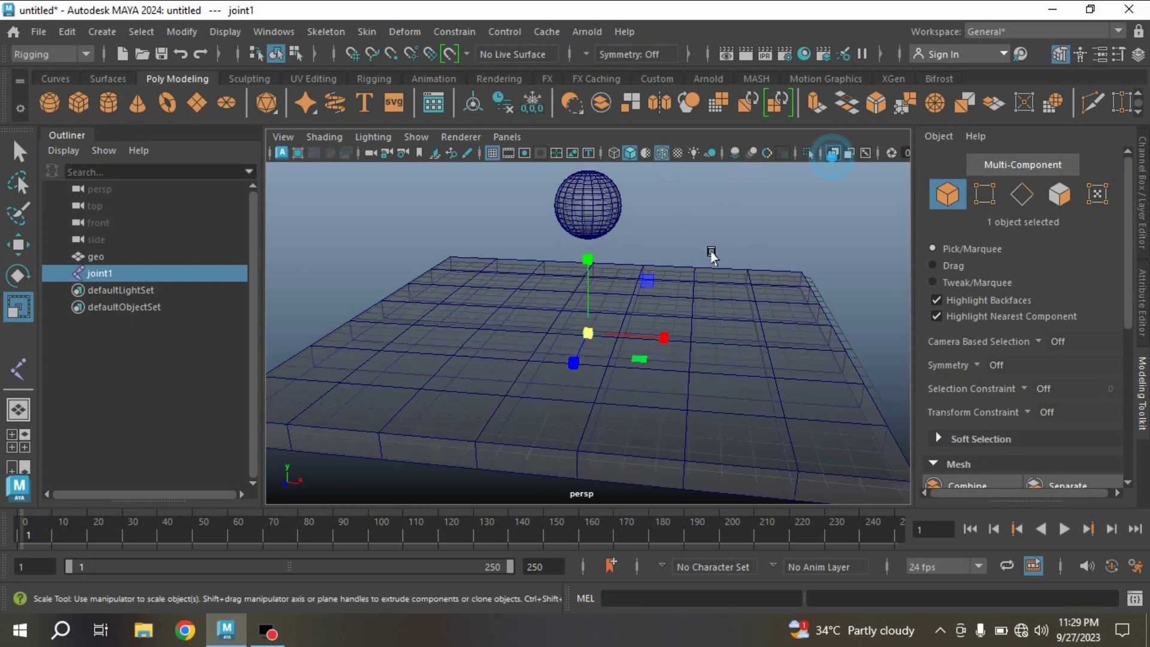
middle_click_drag(711, 252, 684, 280, "alt")
left_click_drag(685, 280, 689, 294, "alt")
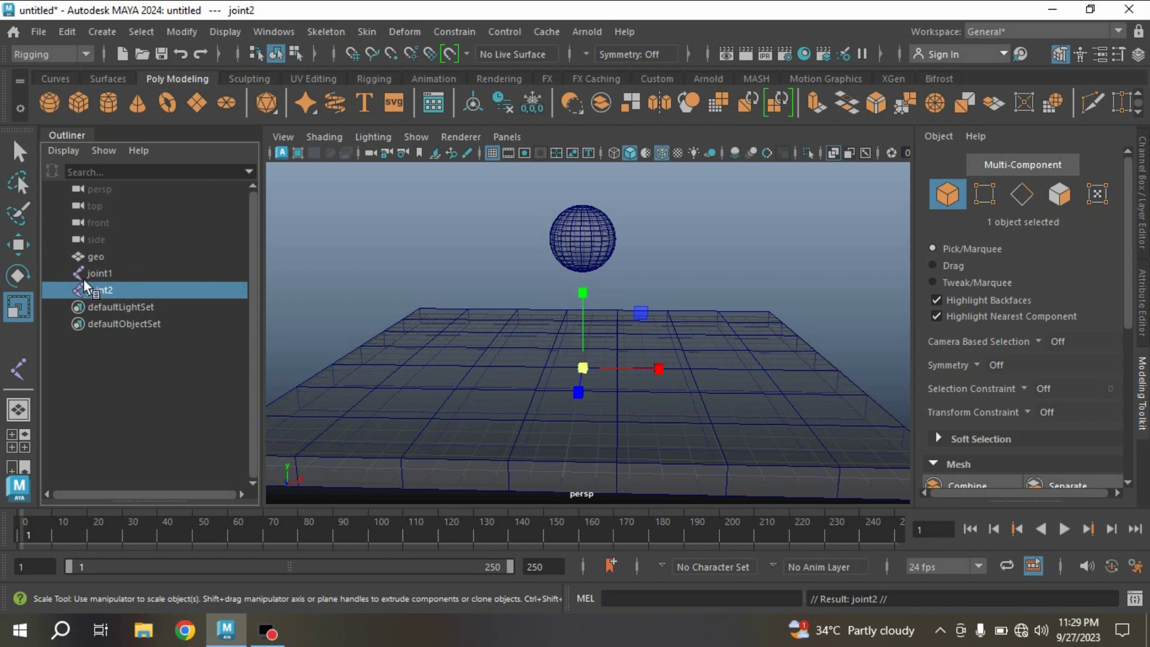
key("ctrl+d")
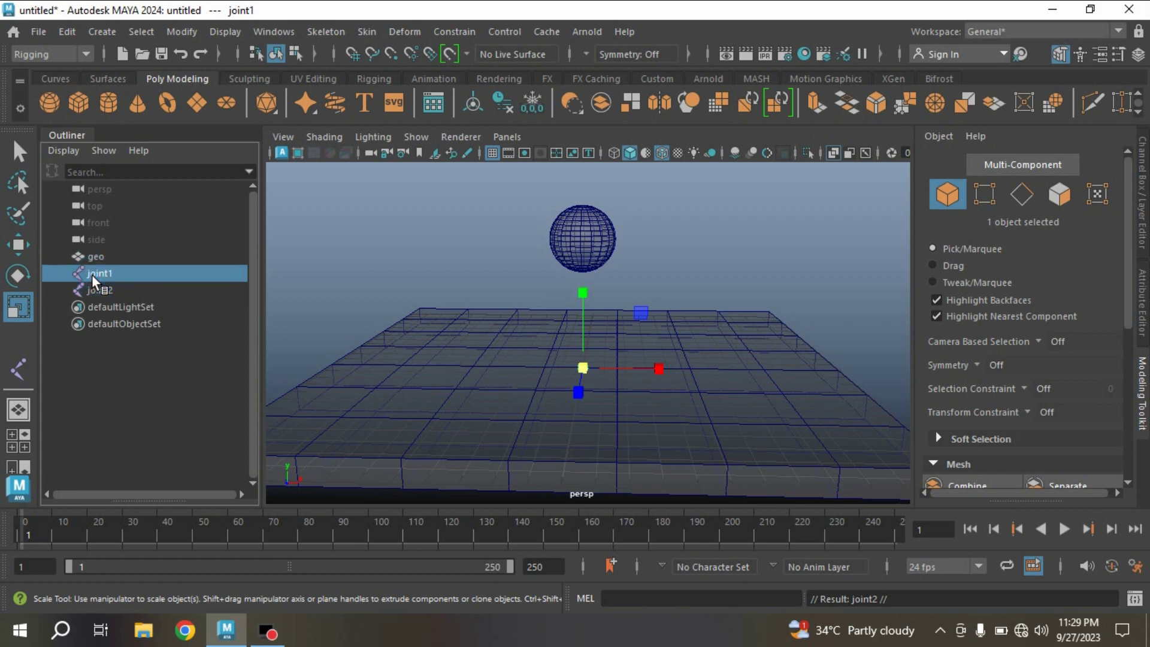
left_click(19, 244)
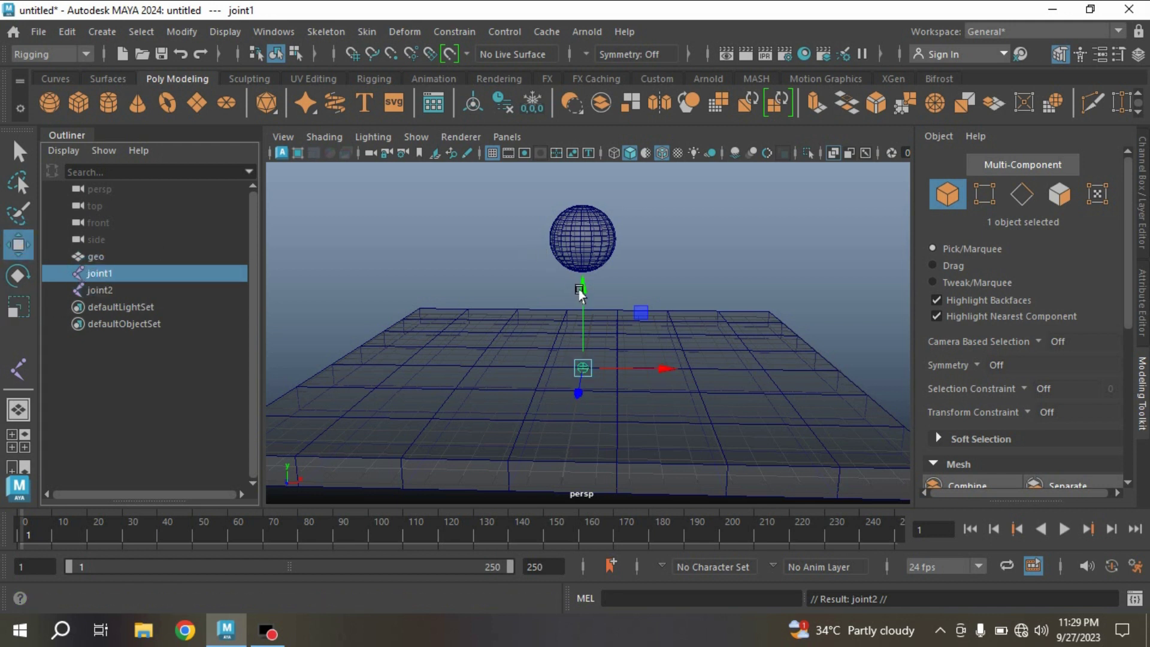
left_click_drag(580, 292, 580, 246)
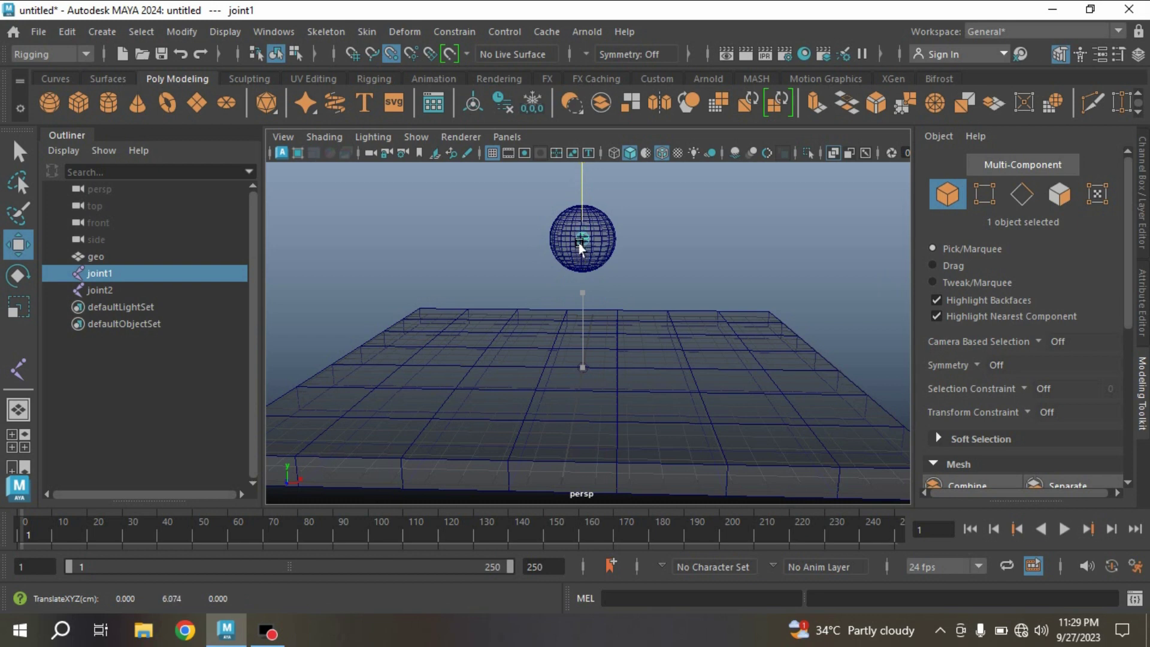
left_click_drag(686, 280, 647, 330, "alt")
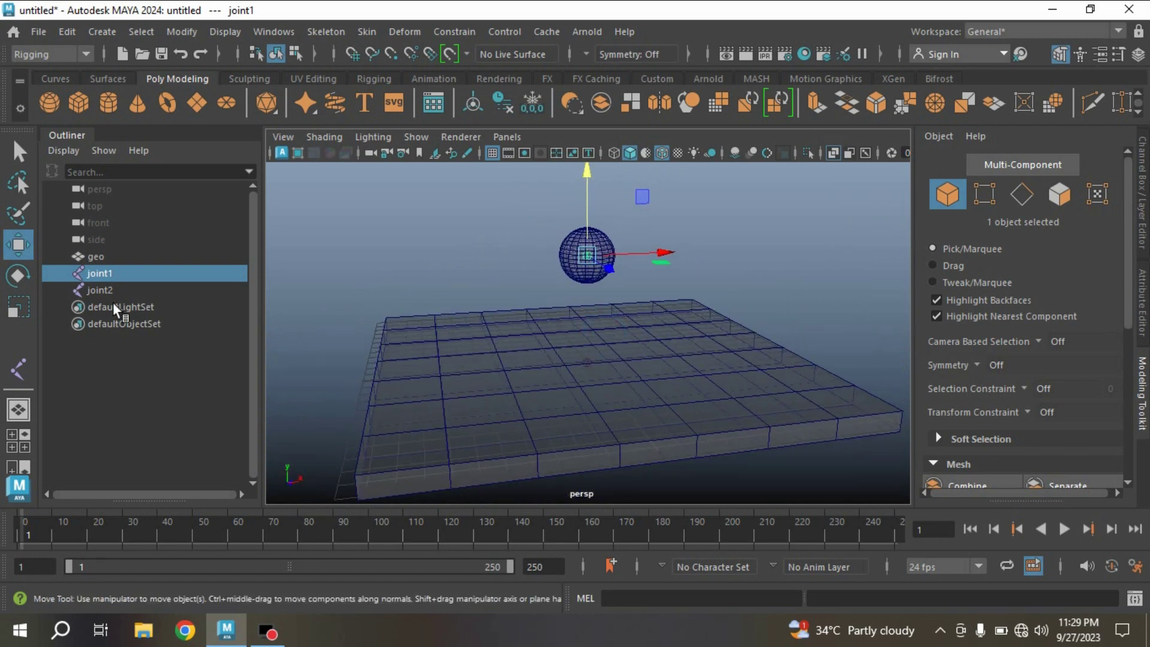
Step: Rename joint1 to 'ball' and joint2 to 'bed' in the Outliner
double_click(107, 269)
type("ba")
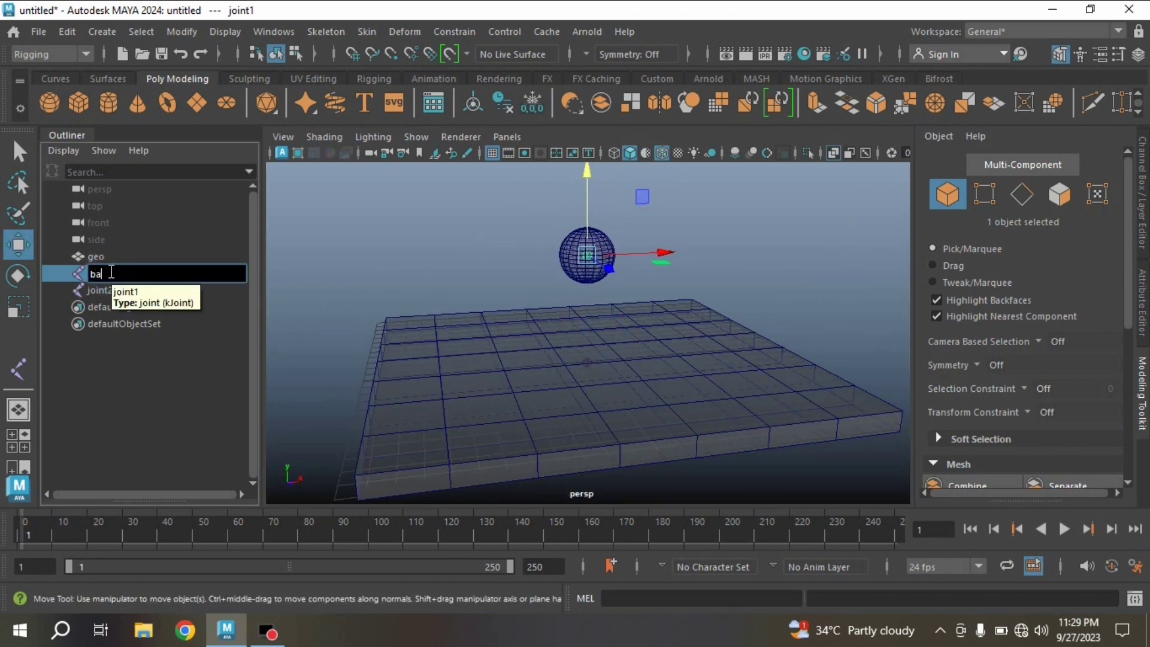
type("ll")
key("Return")
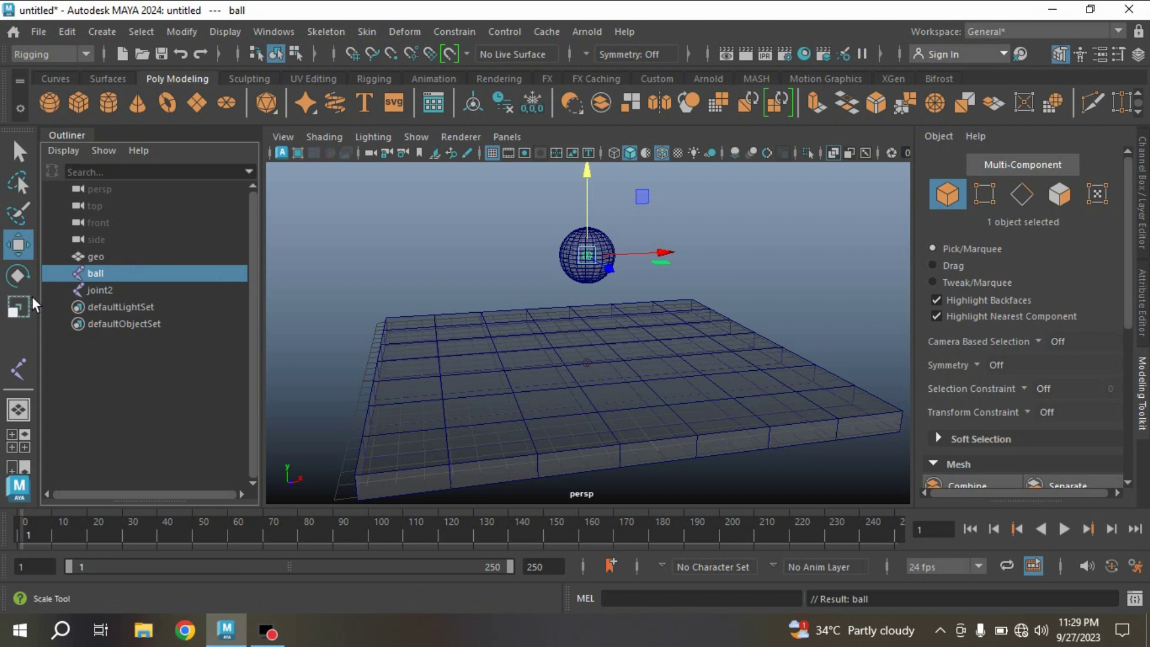
double_click(118, 282)
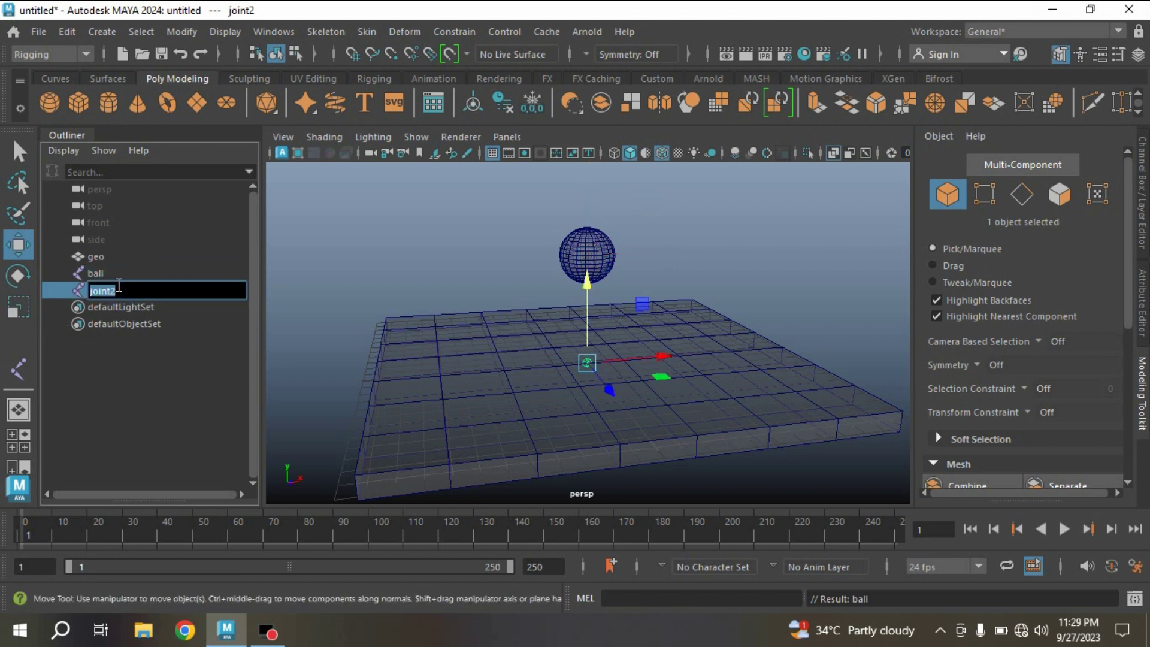
type("bed")
key("Return")
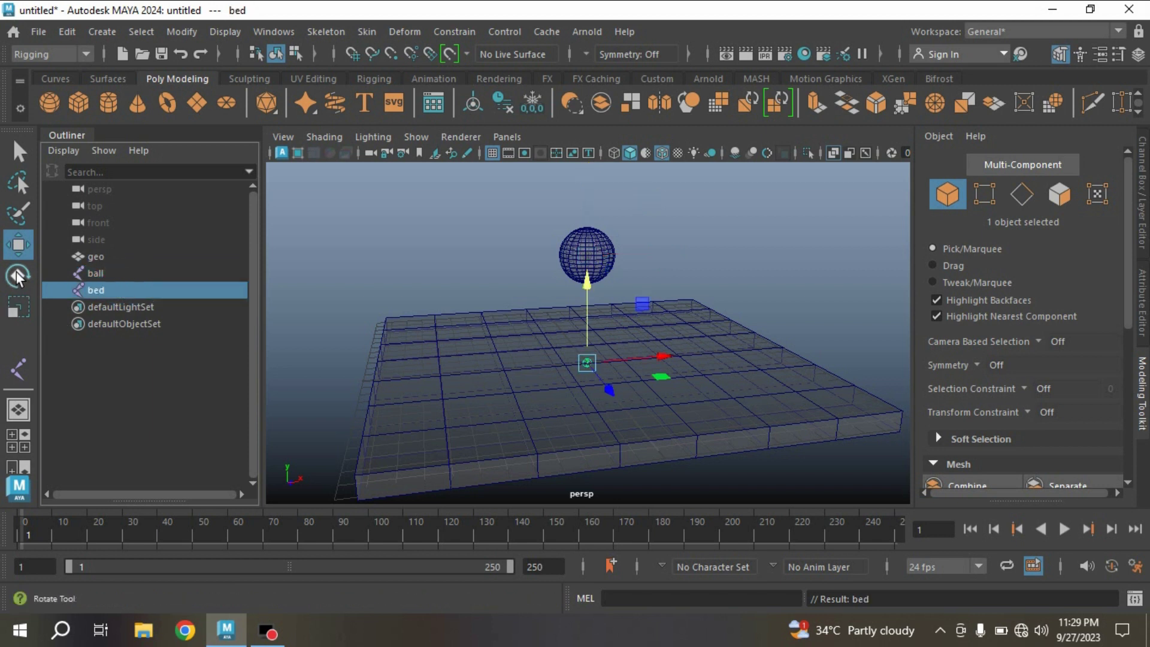
Step: Select the ball and bed joints together with geo
left_click(92, 273)
left_click(93, 285, "ctrl")
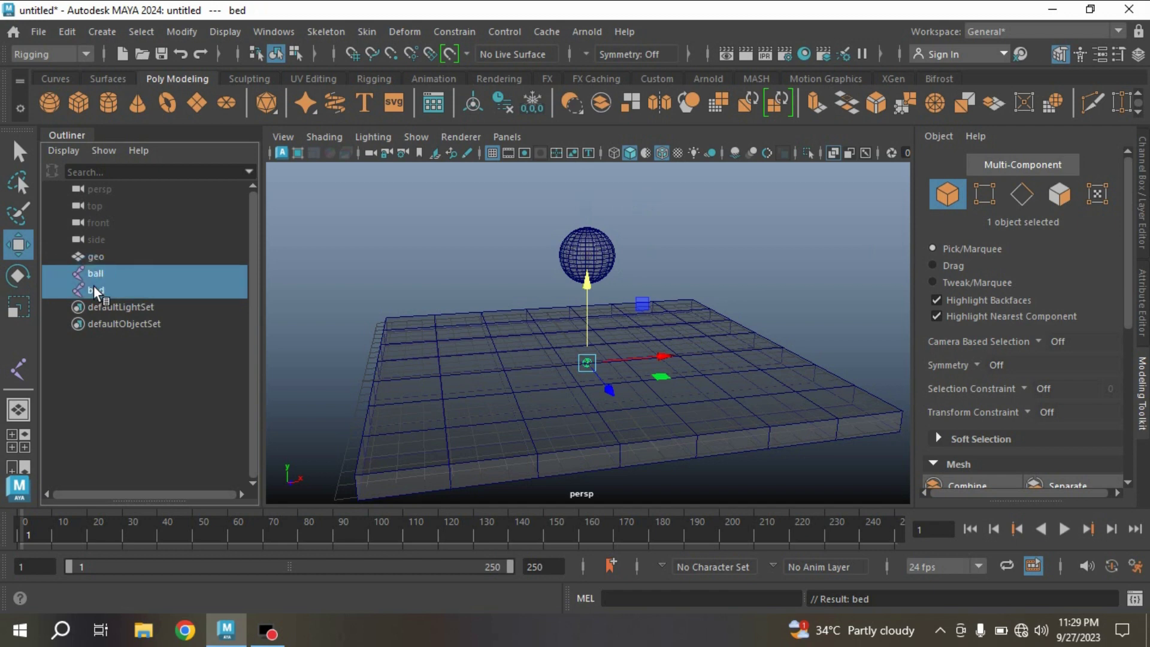
left_click(106, 258, "ctrl")
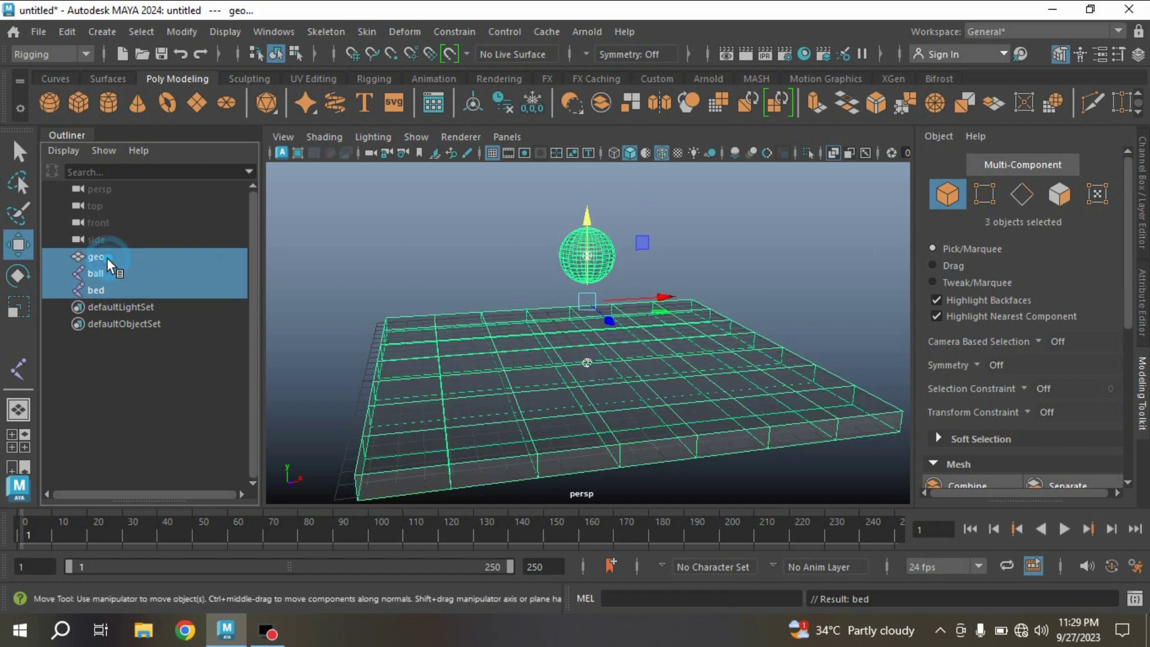
Step: Bind Skin the geo slab to the ball and bed joints
left_click(367, 31)
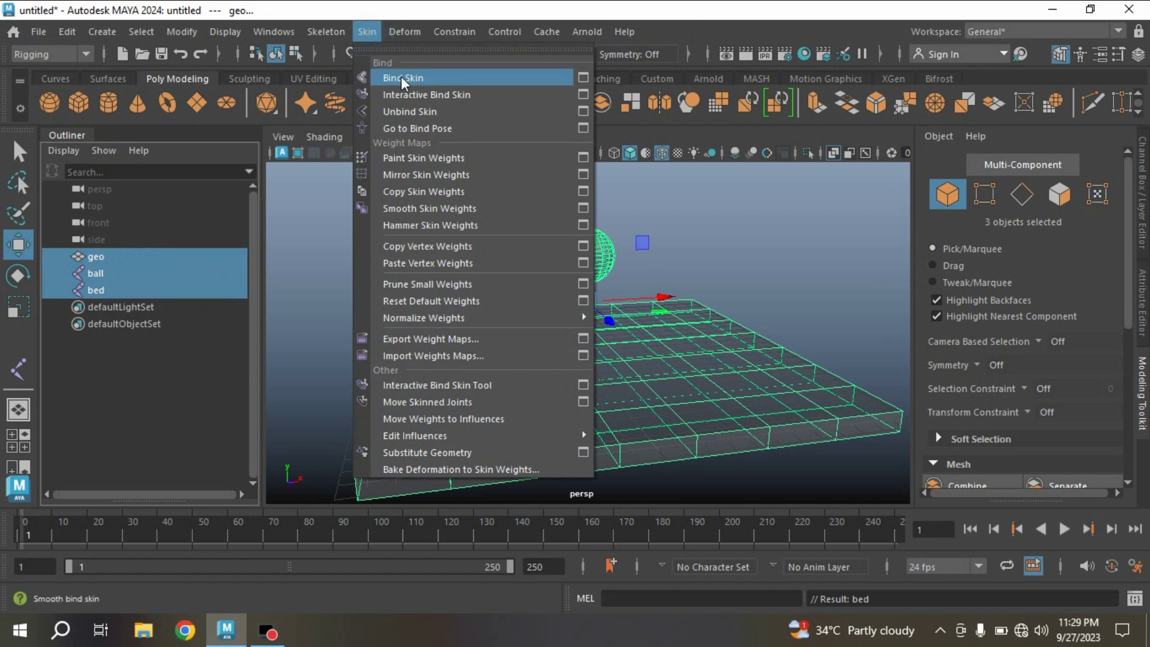
left_click(400, 77)
scroll(668, 355, "down", 2)
left_click(668, 353)
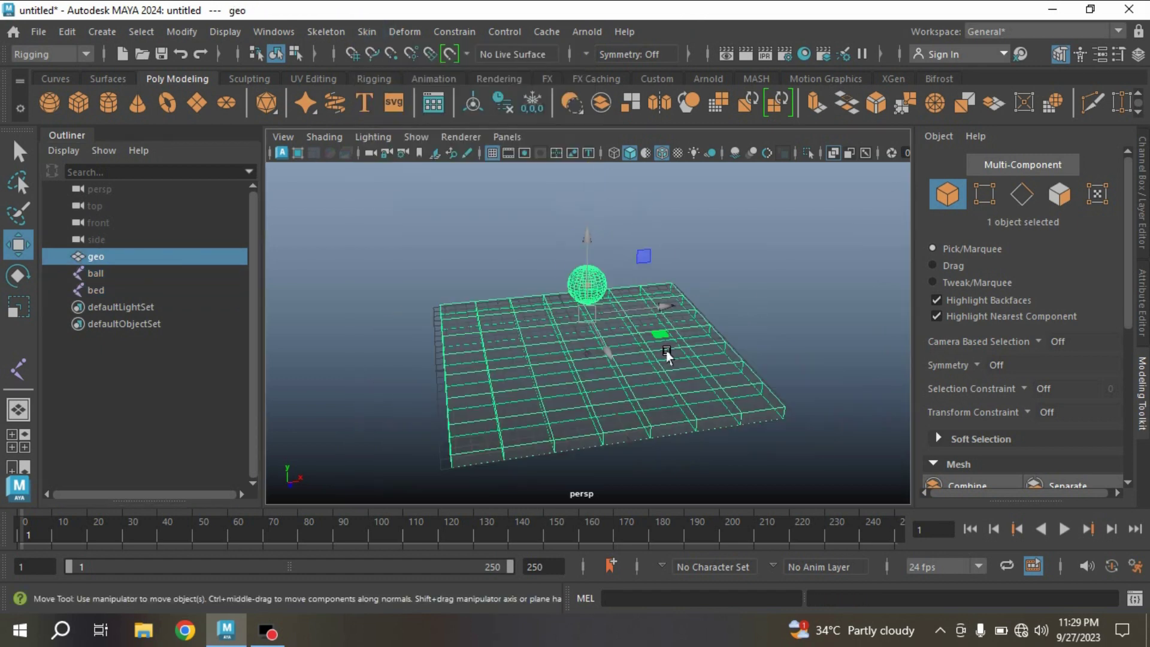
Step: Open the Paint Skin Weights Tool on geo, pick the ball influence, and set Mode to Select
right_click_drag(670, 351, 552, 109)
left_click(154, 172)
left_click(157, 156)
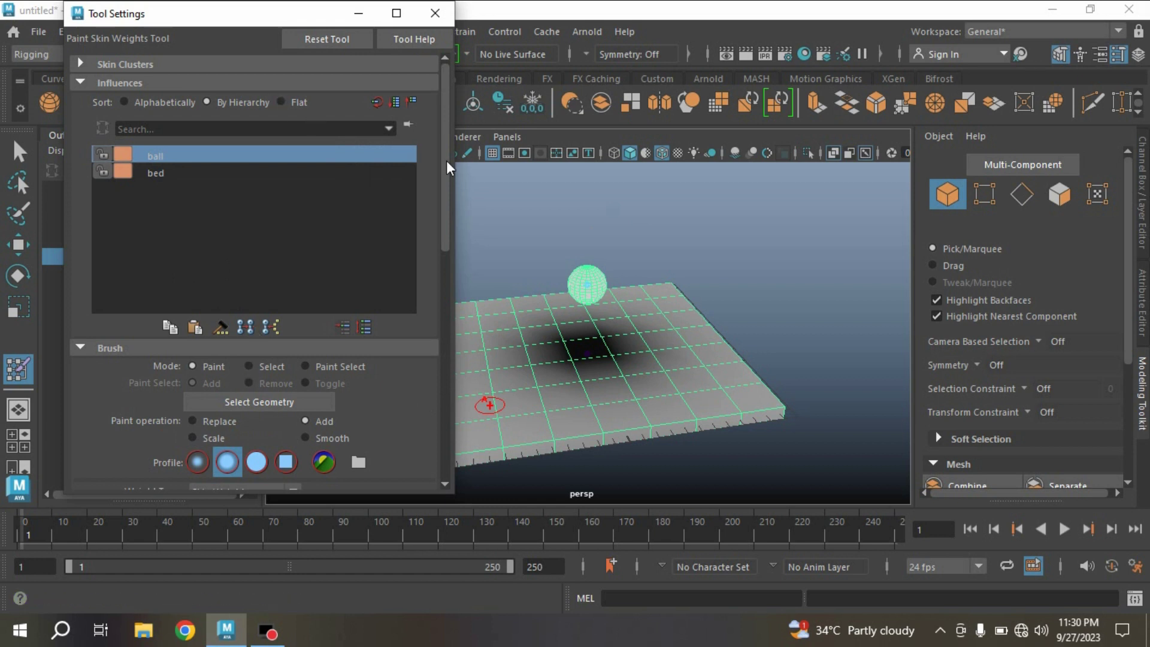
scroll(447, 186, "down", 2)
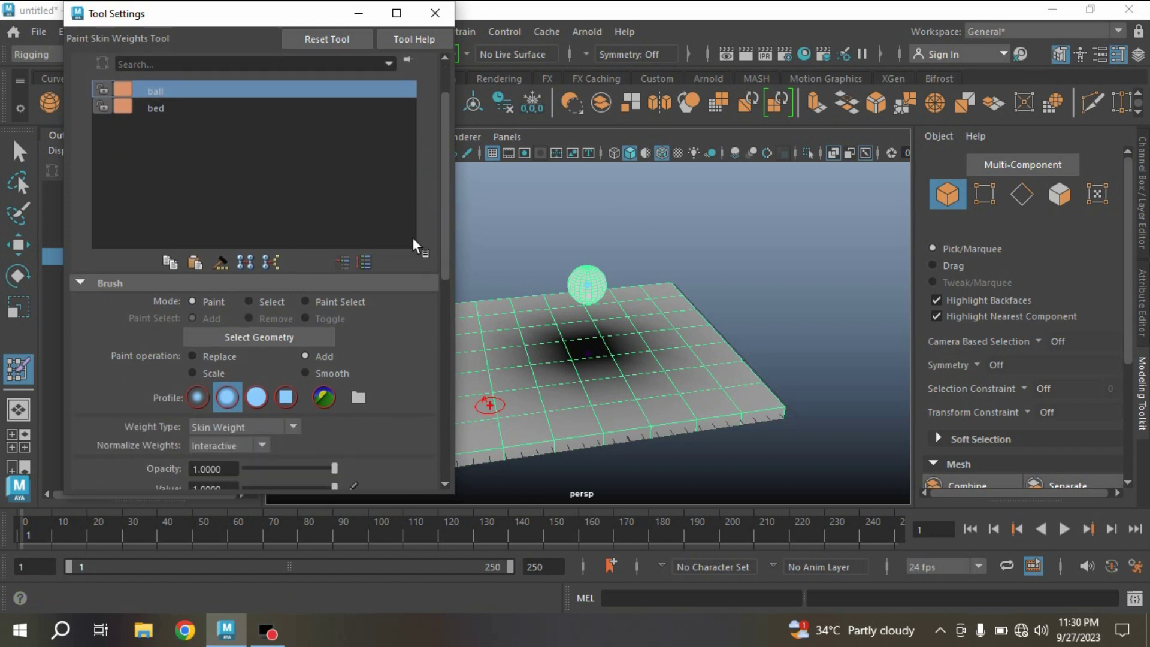
left_click(247, 301)
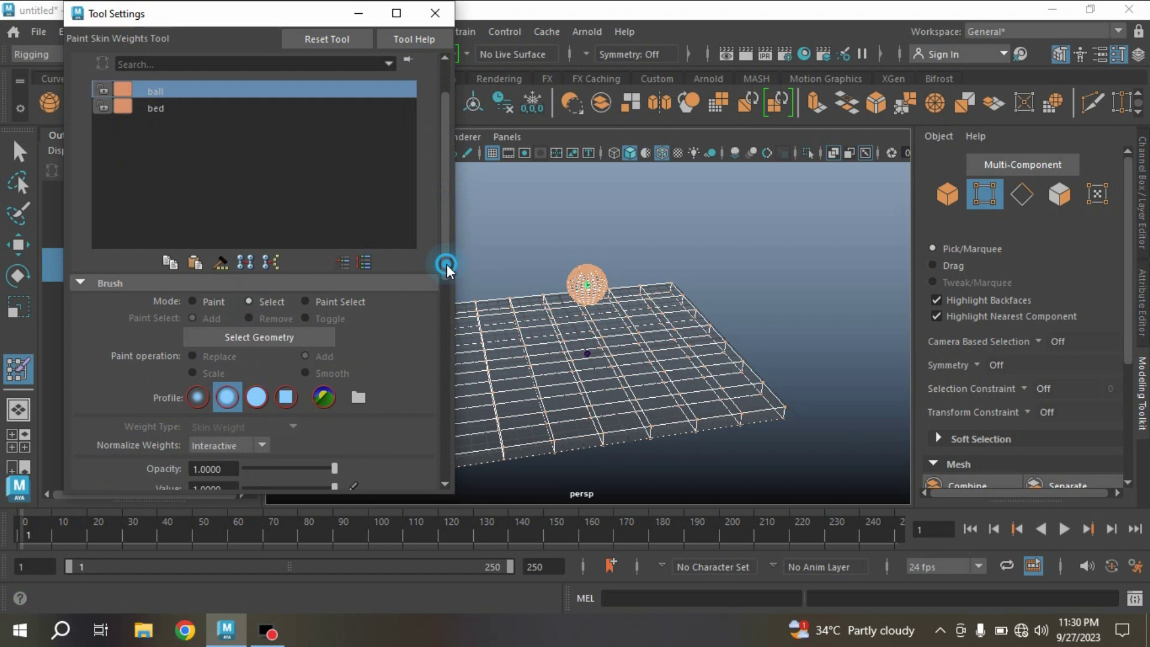
left_click_drag(447, 264, 454, 316)
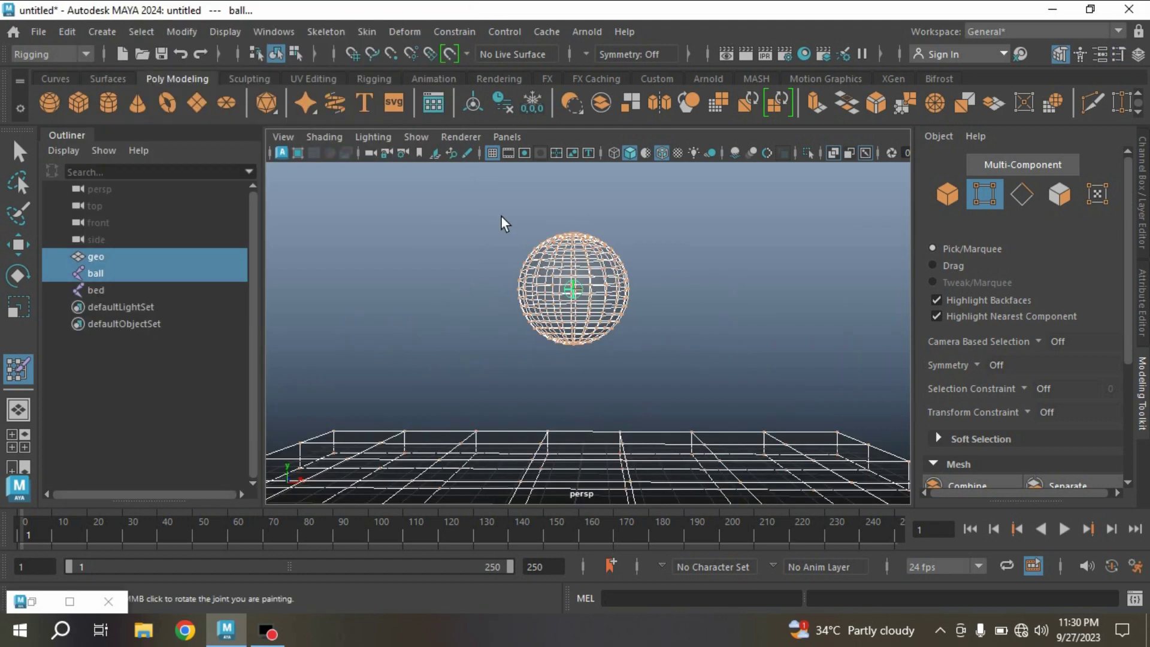
Step: Box-select the ball's vertices and grow the selection outward
left_click_drag(475, 207, 659, 272)
left_click_drag(731, 365, 458, 305, "shift")
left_click(141, 31)
left_click(166, 170)
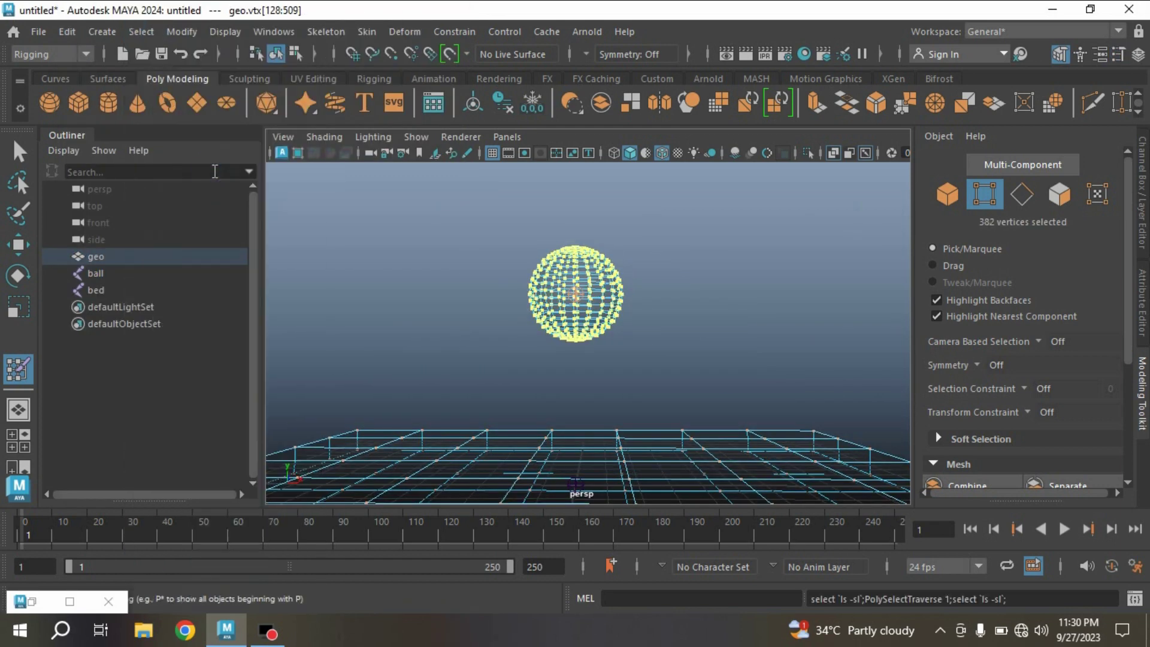
left_click(132, 31)
left_click(177, 169)
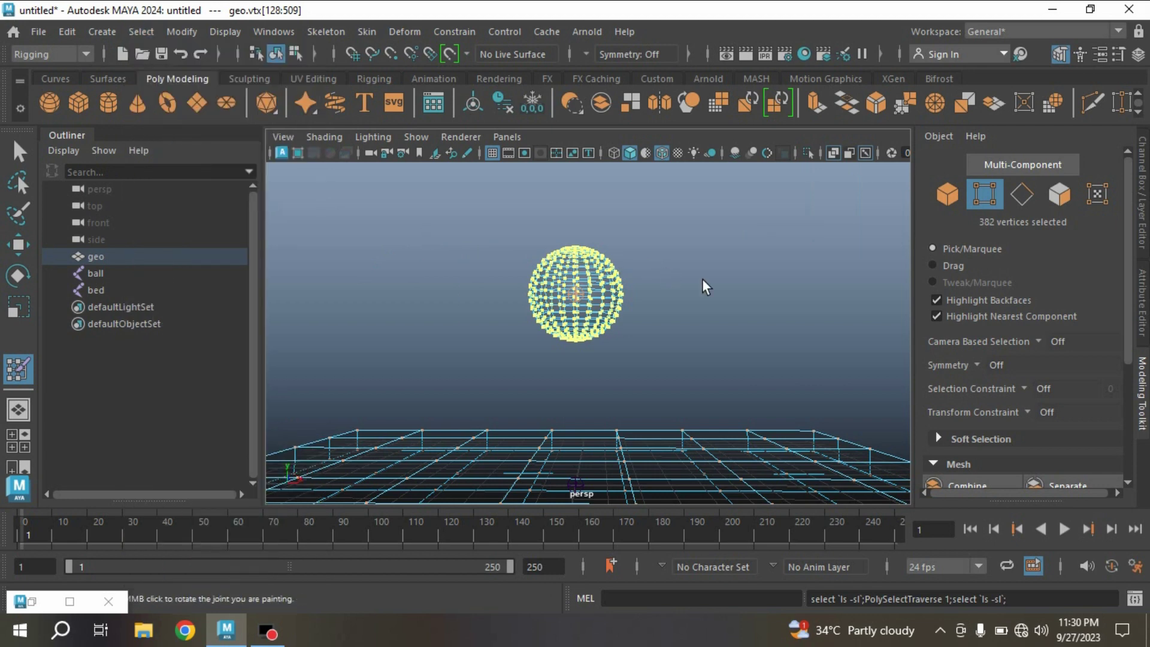
Step: Set the skin-weight brush to Paint mode with Add operation and value 1.0
right_click_drag(711, 285, 649, 305, "alt")
left_click_drag(649, 305, 649, 339, "alt")
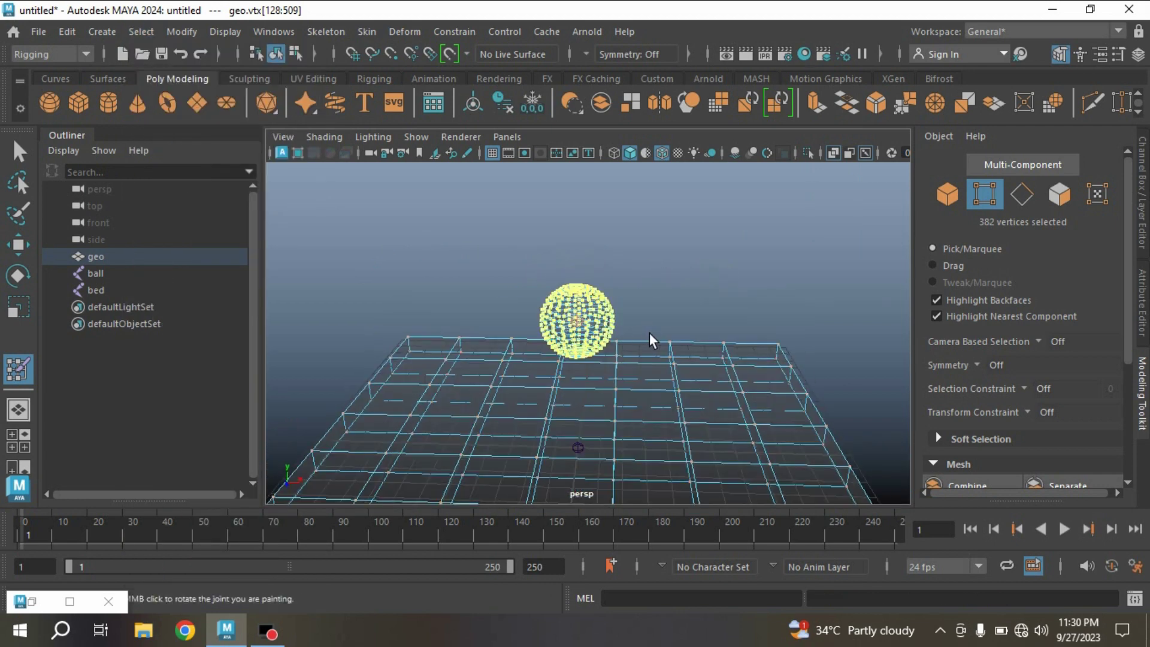
middle_click_drag(653, 338, 713, 307, "alt")
right_click_drag(713, 308, 590, 342, "alt")
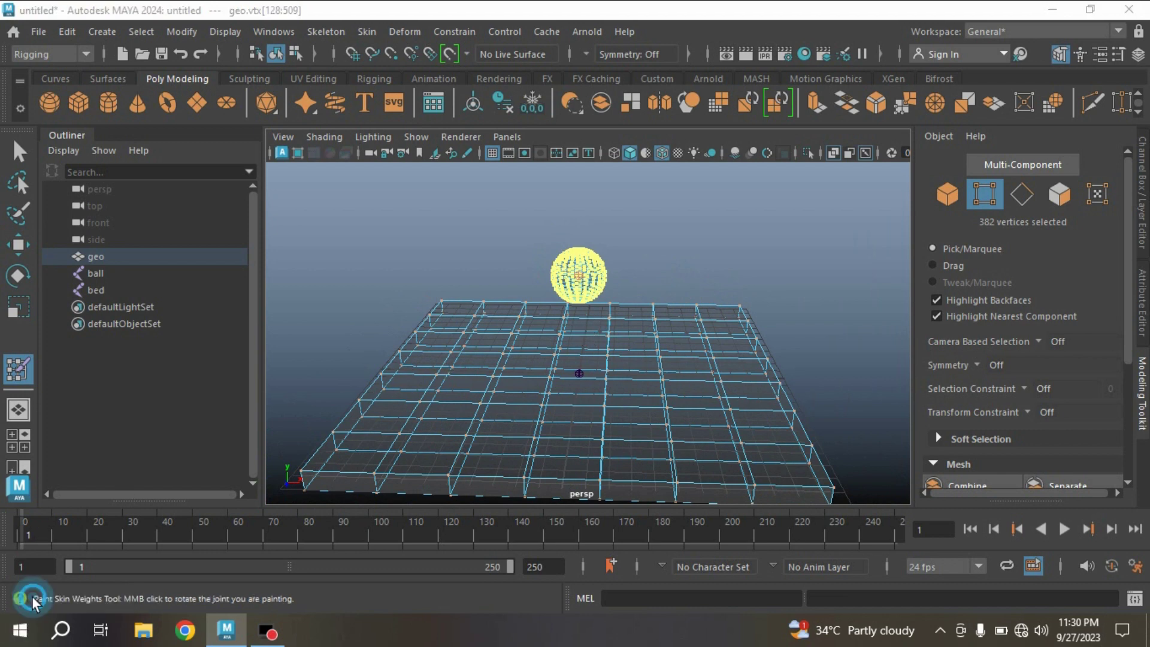
double_click(13, 372)
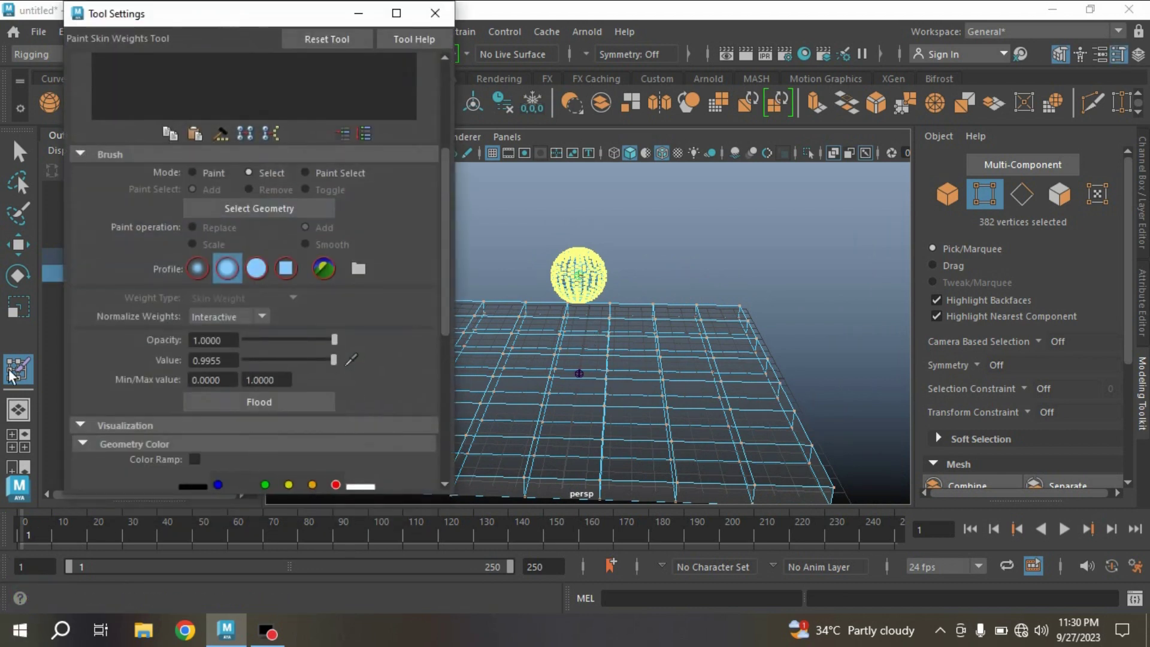
left_click(192, 173)
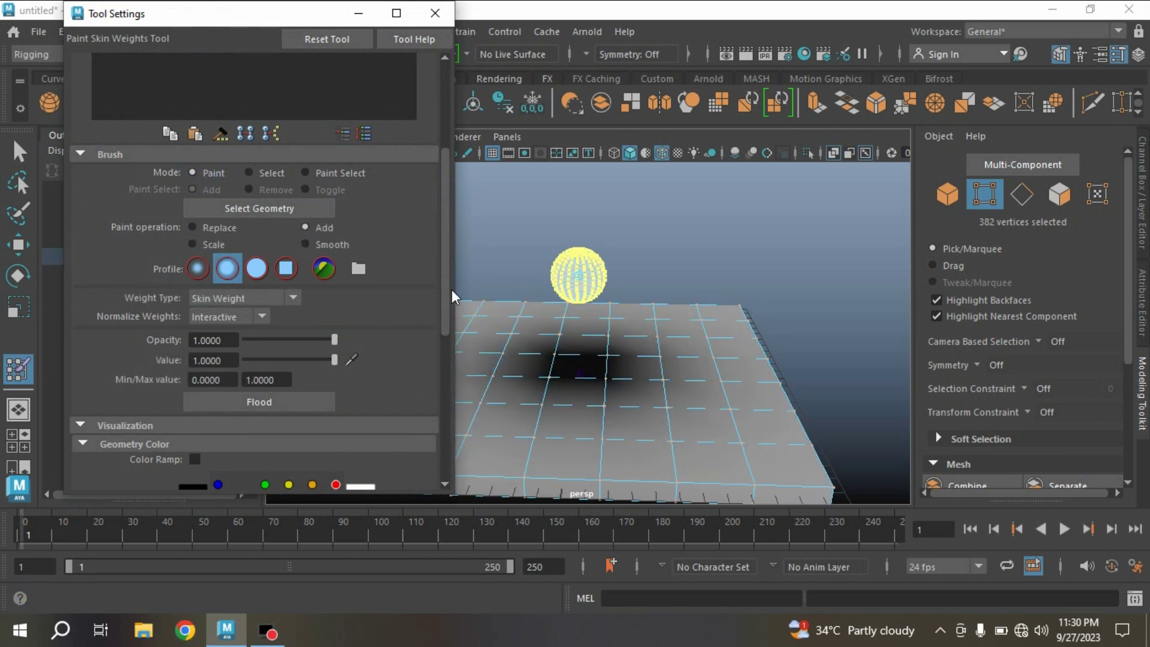
left_click_drag(447, 302, 444, 338)
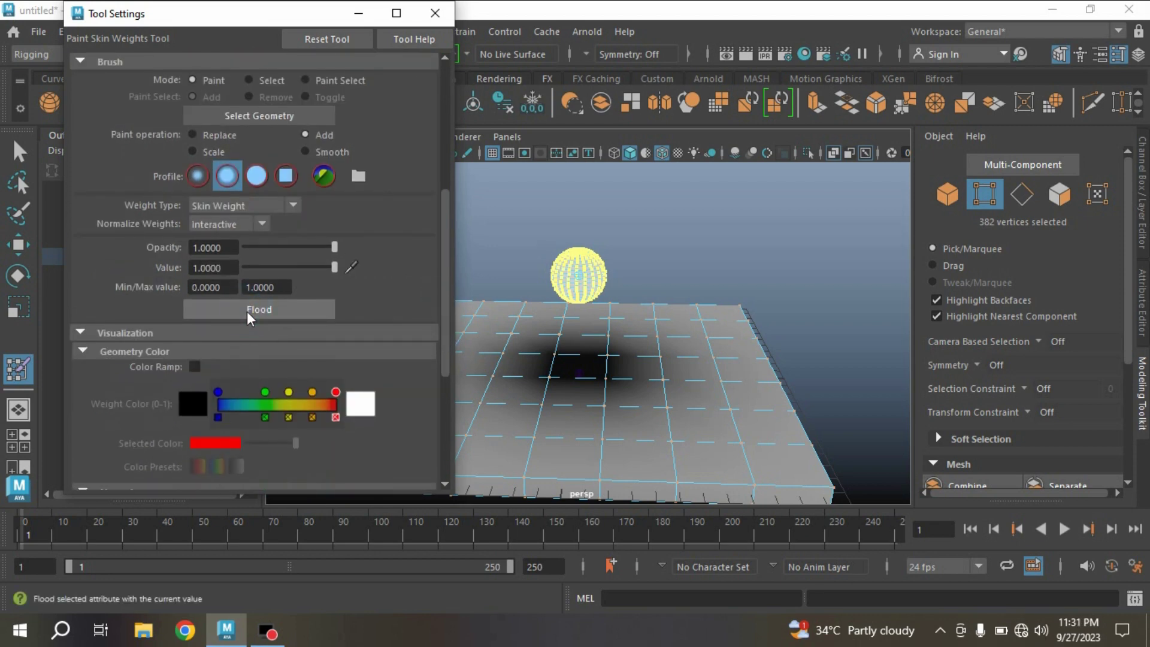
Step: Close the weight settings, drag the ball to test deformation, undo, and select geo
left_click(358, 14)
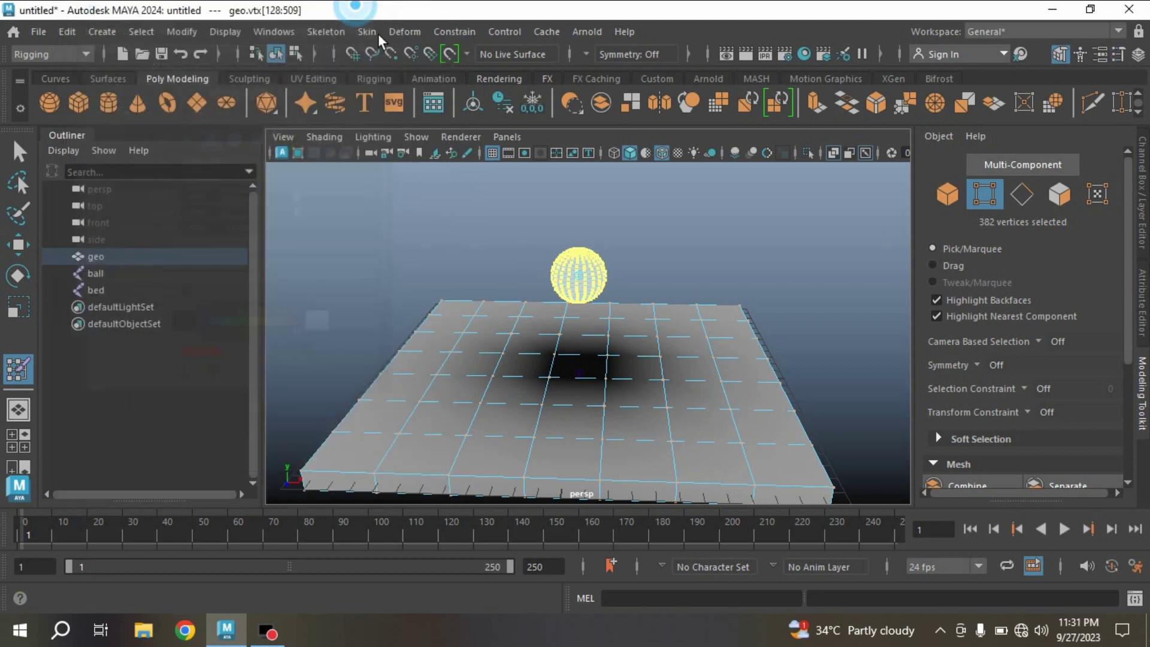
left_click(96, 273)
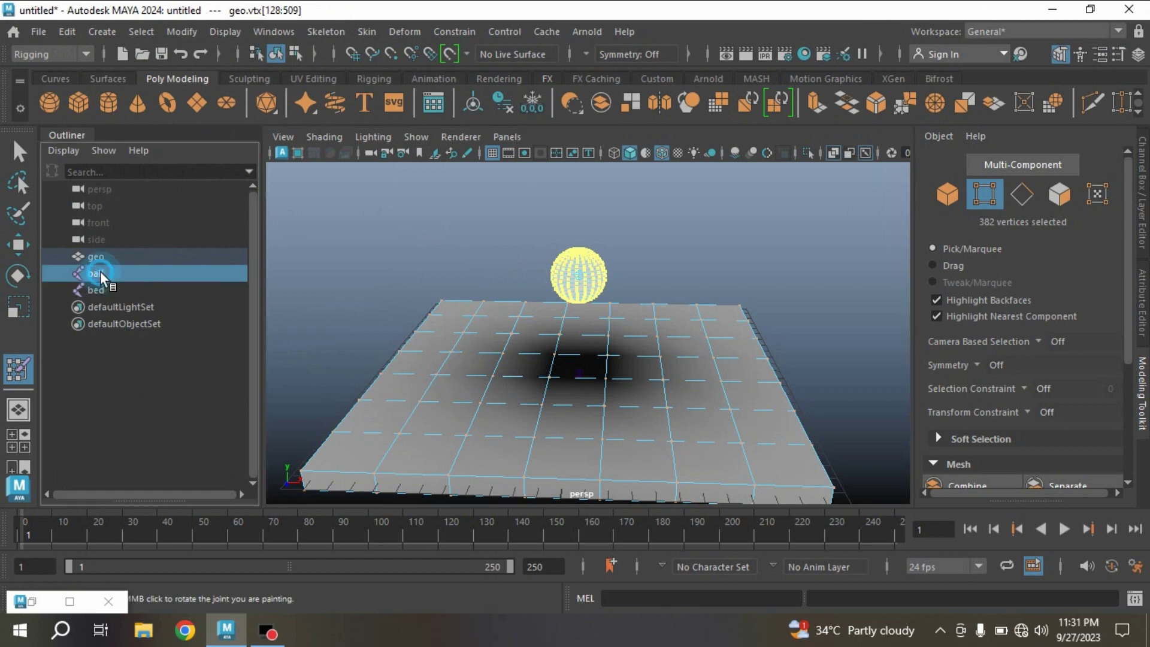
key("w")
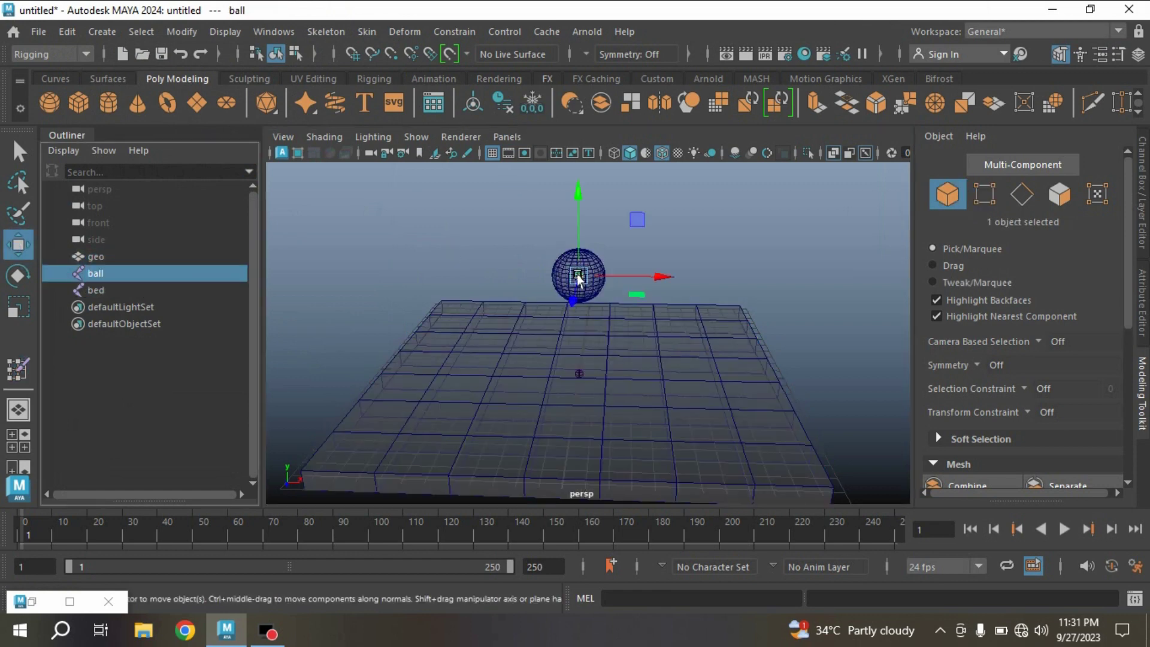
left_click_drag(578, 279, 521, 269)
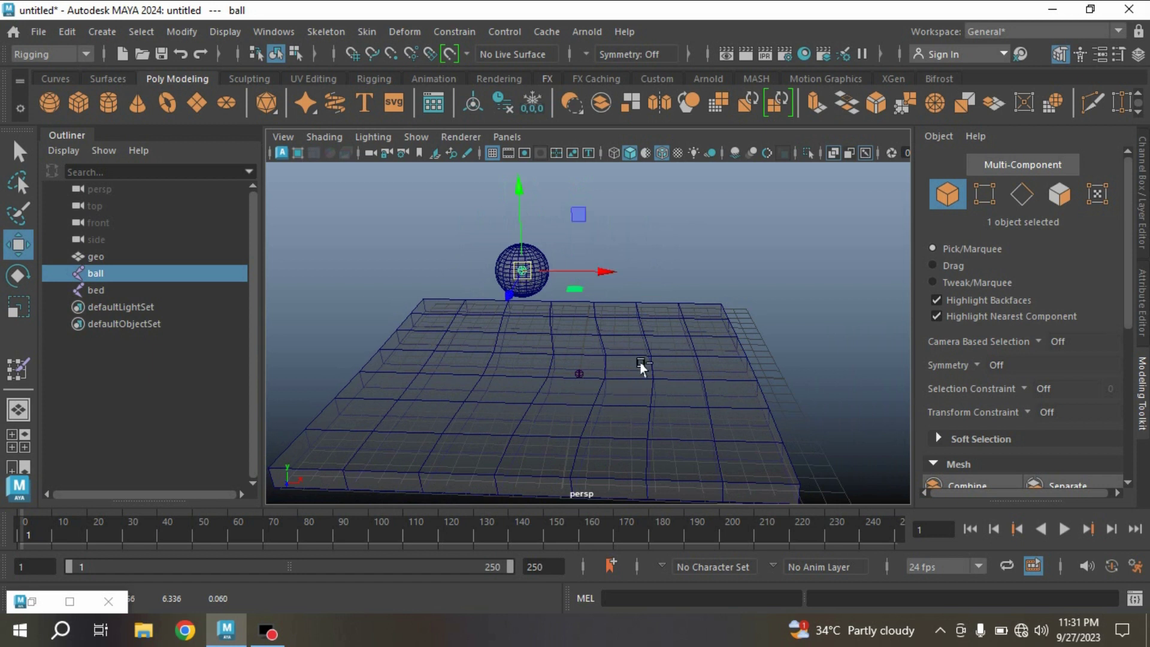
key("ctrl+z")
left_click(665, 386)
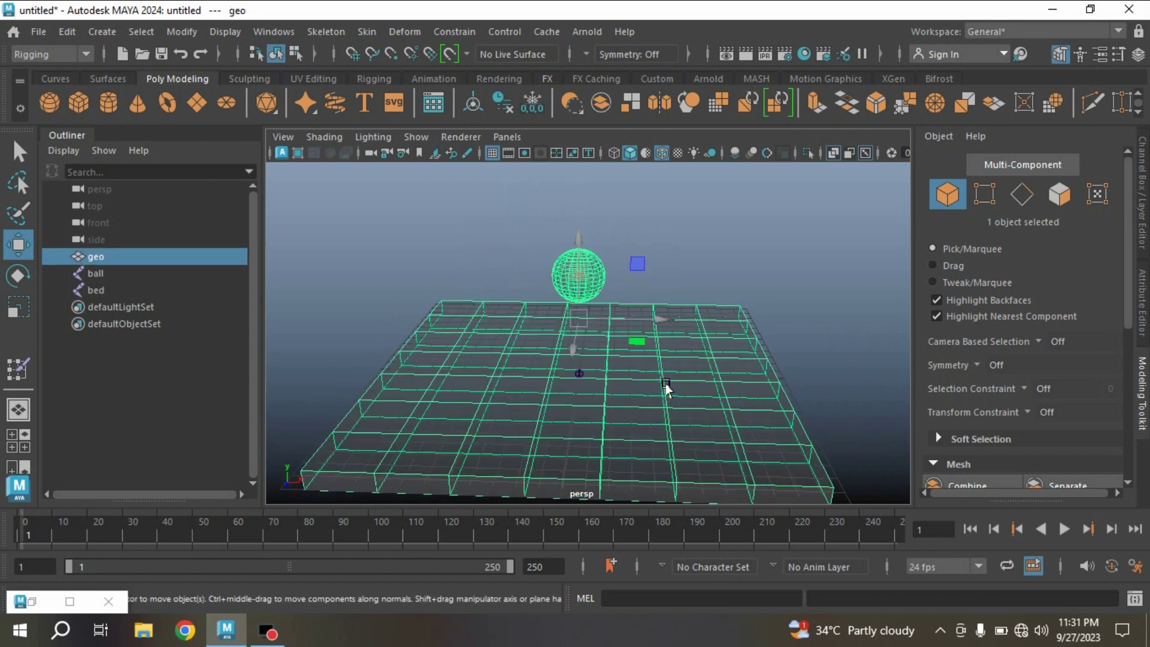
Step: Open Paint Skin Weights on geo, pick the bed influence, and set Mode to Select
mouse_move(666, 385)
right_mouse_down()
mouse_move(598, 156)
mouse_move(563, 113)
right_mouse_up()
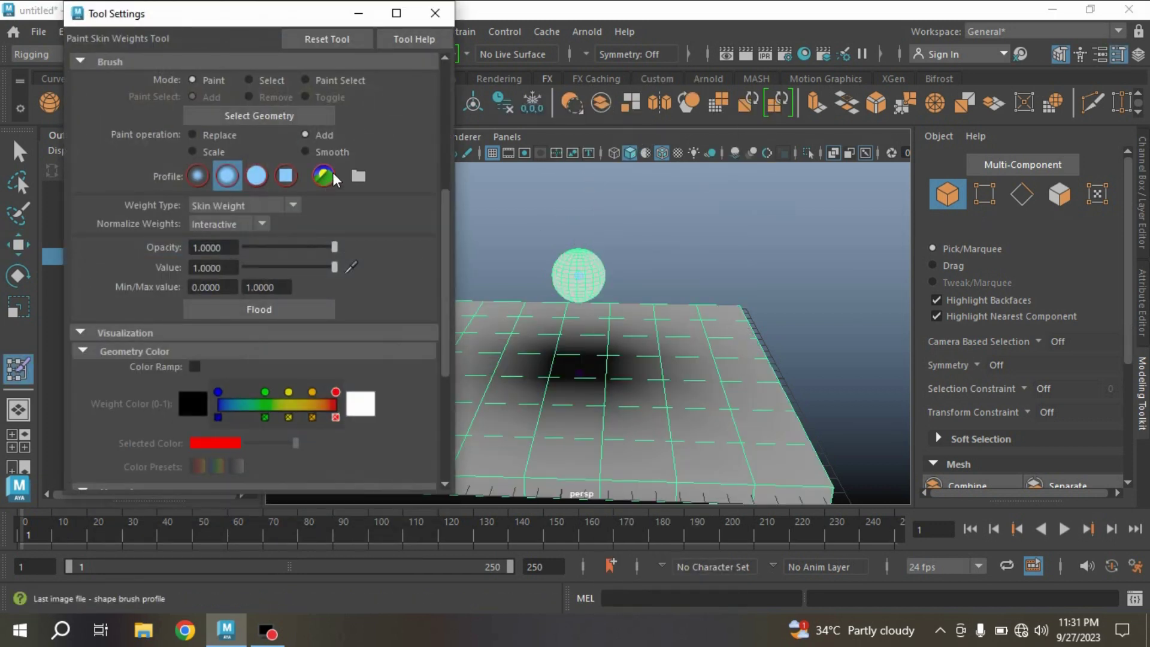
left_click_drag(447, 221, 458, 95)
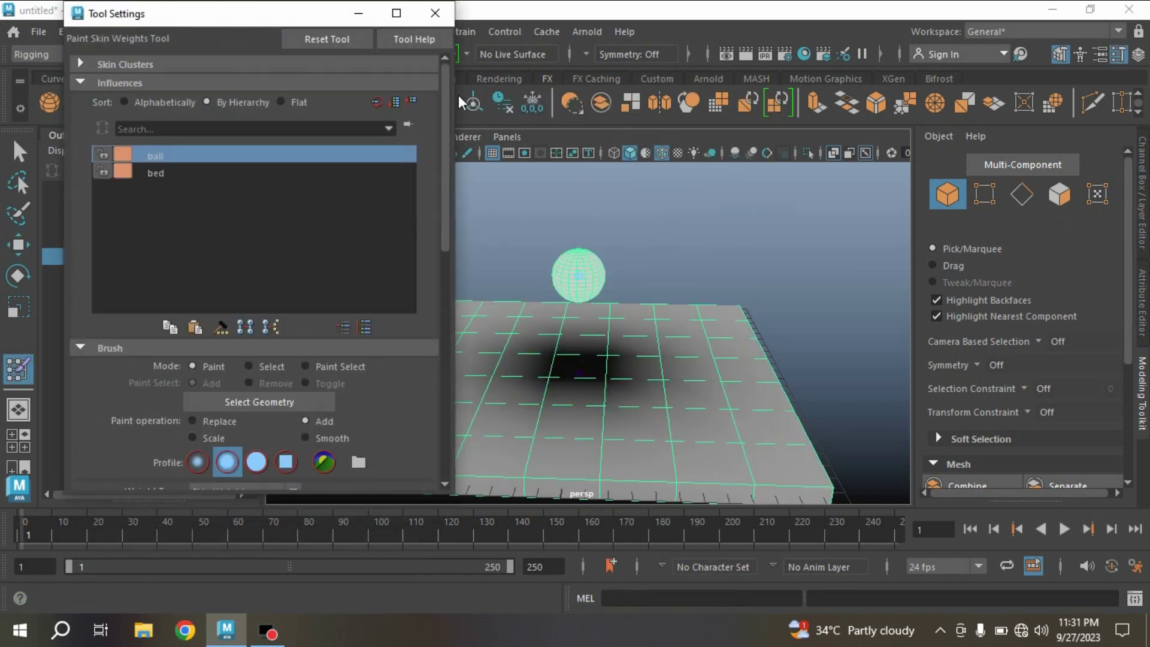
left_click(228, 172)
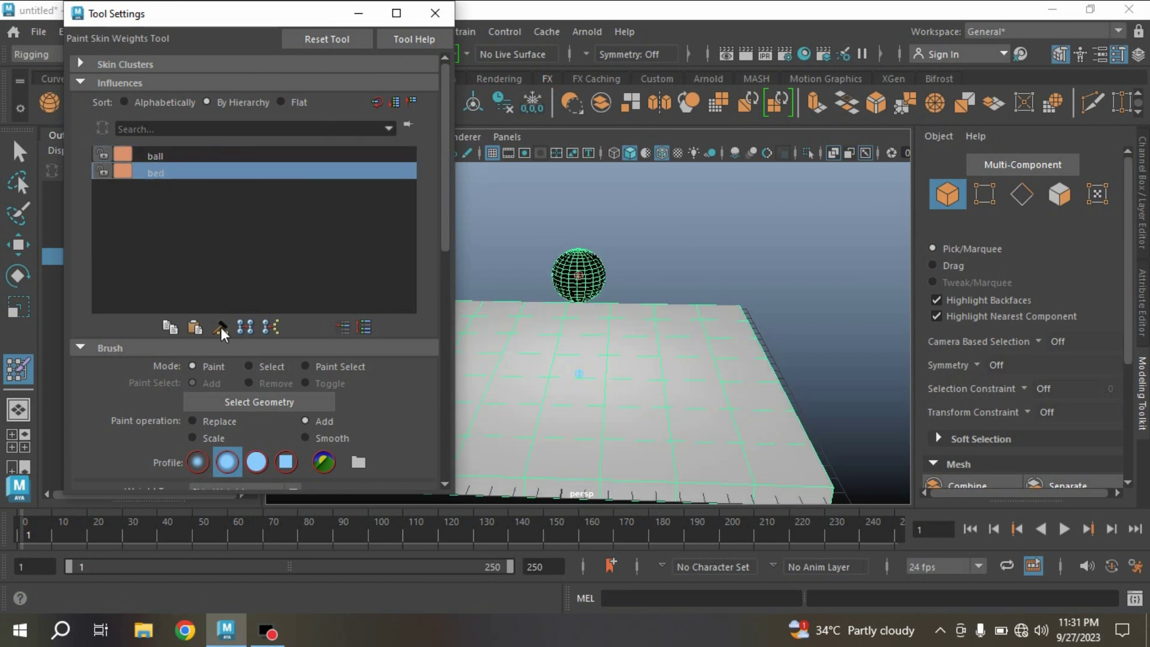
left_click(269, 368)
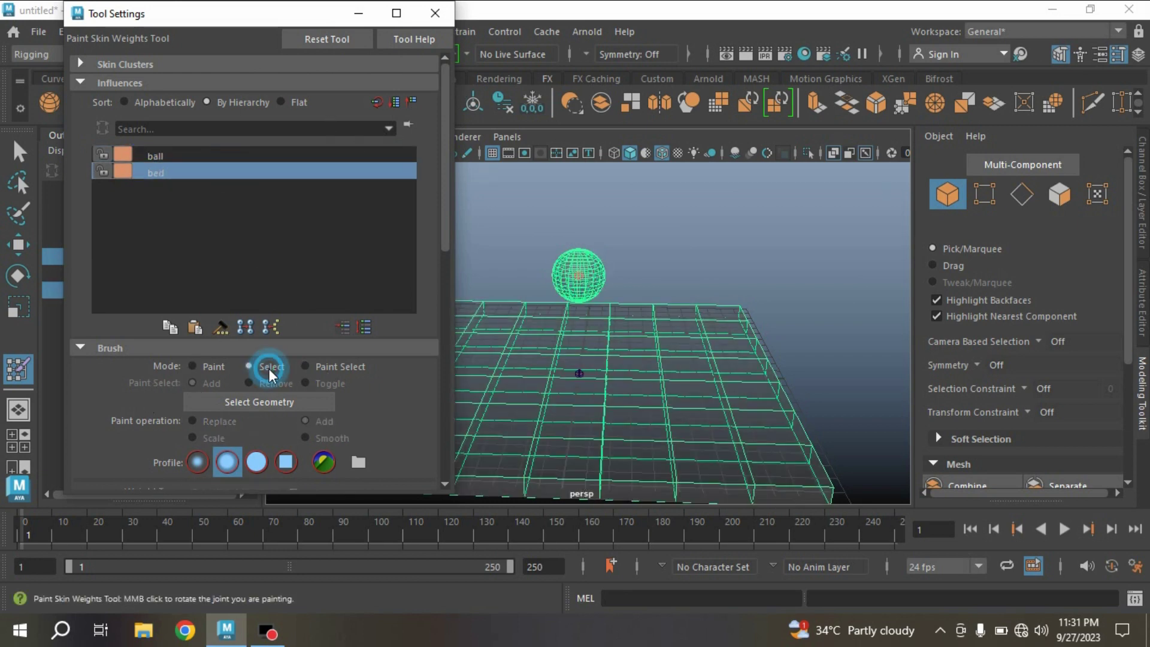
left_click(358, 13)
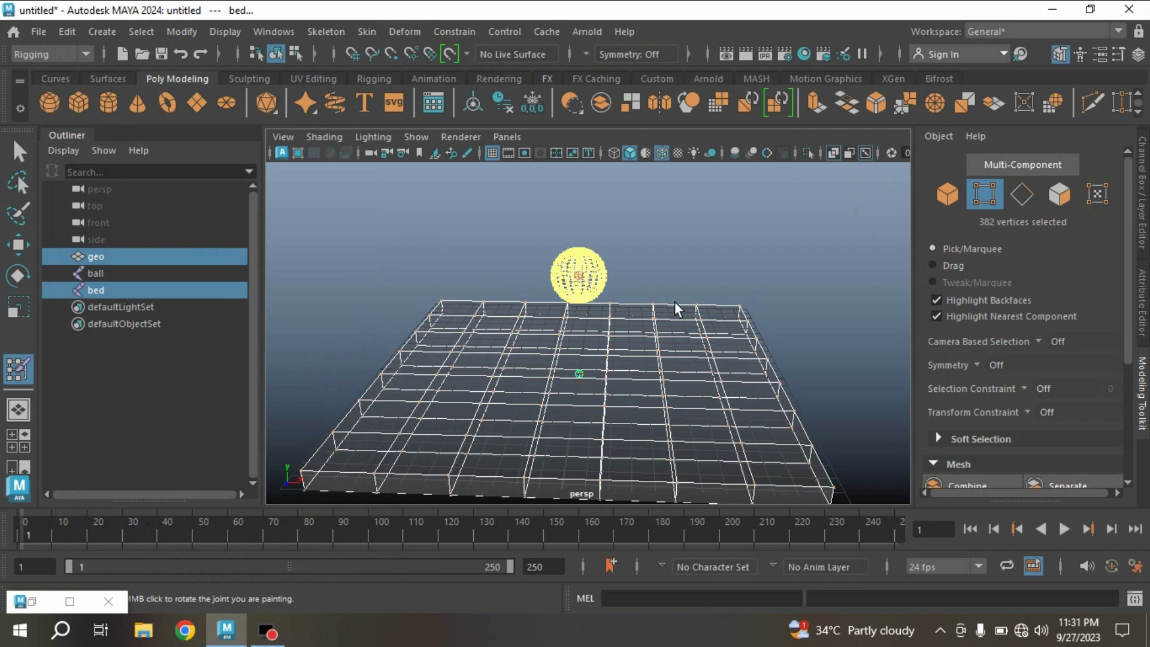
Step: Select all 128 slab vertices from the top view
key("space")
key("space")
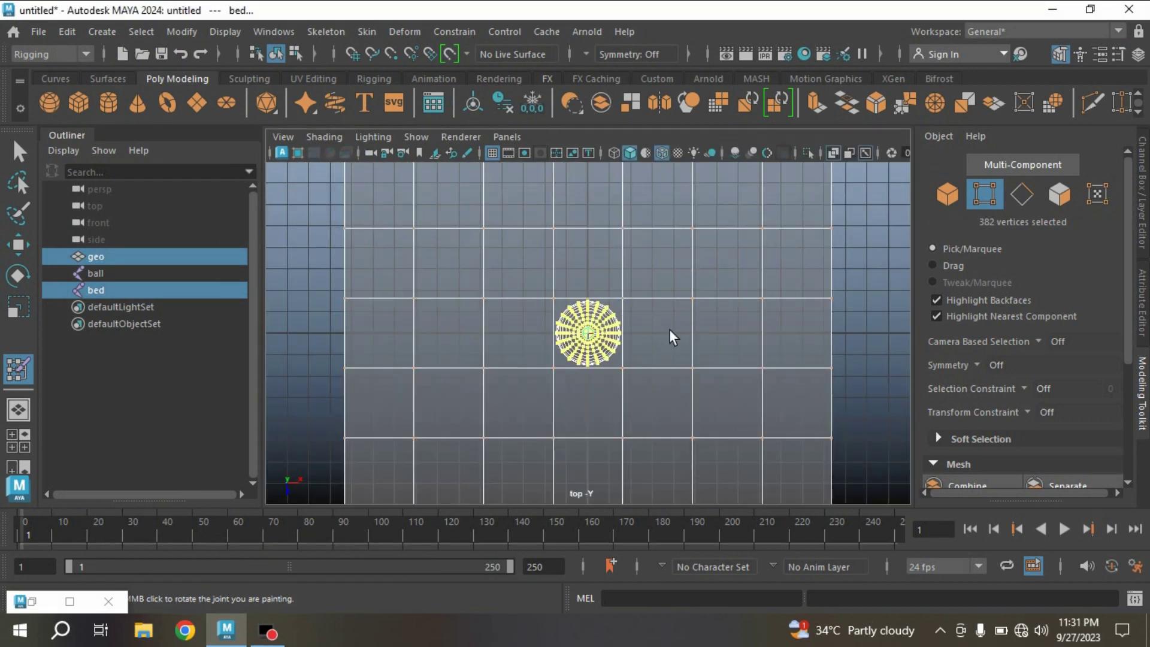
scroll(739, 351, "down", 5)
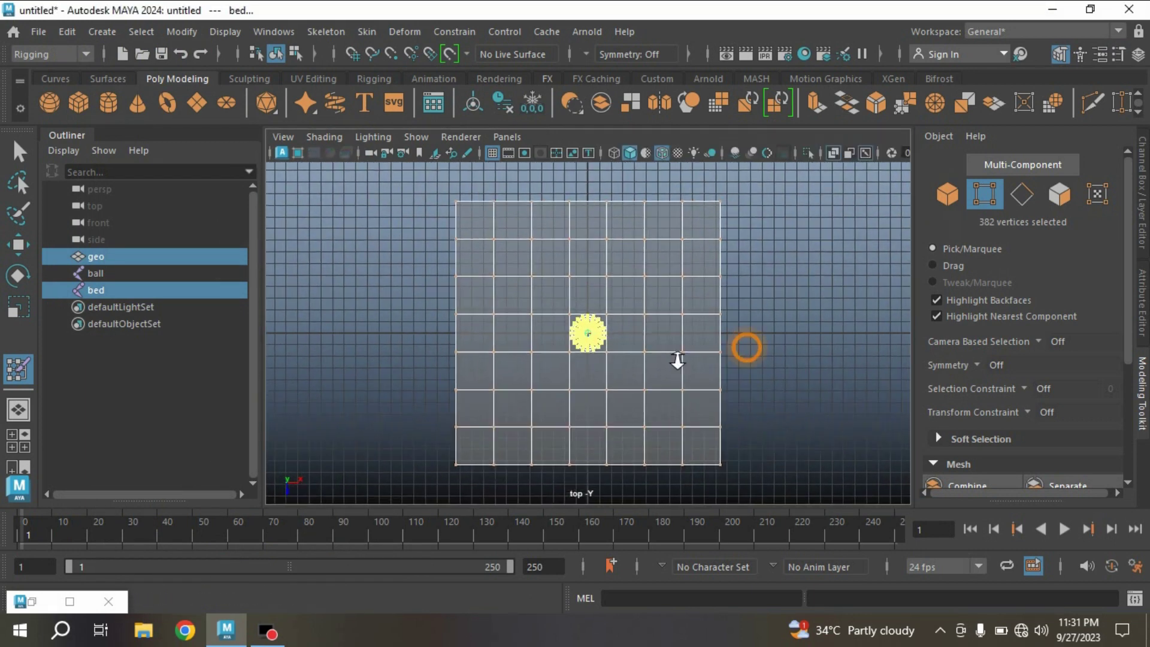
left_click_drag(798, 473, 621, 200)
left_click_drag(409, 191, 742, 476)
key("space")
key("space")
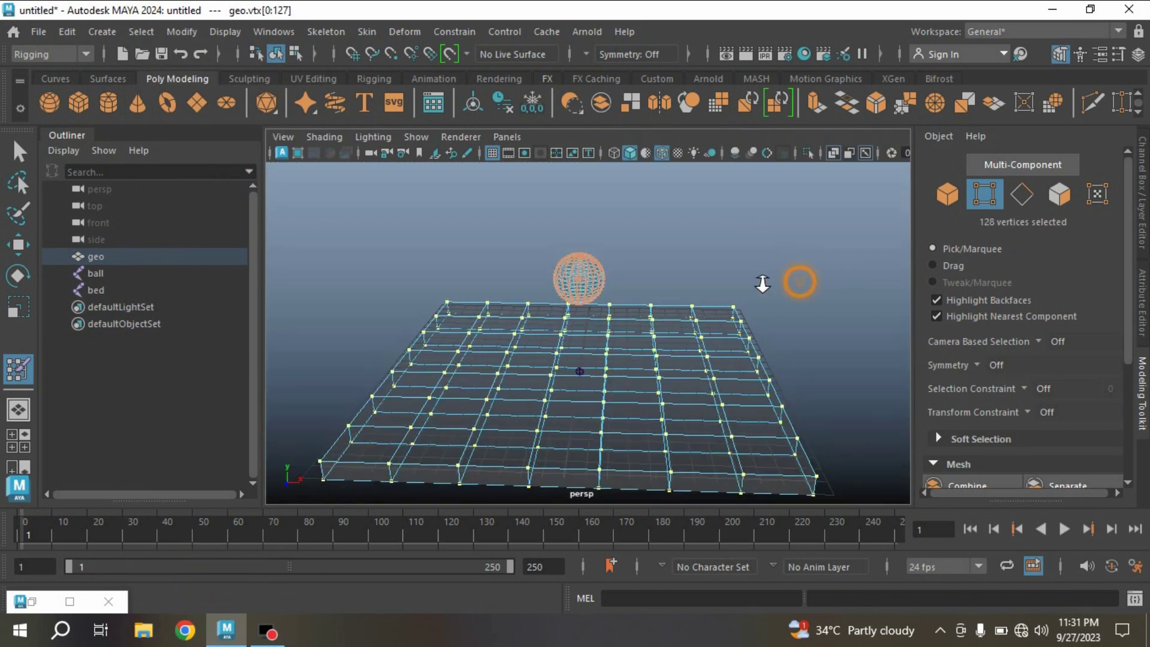
mouse_move(706, 293)
left_mouse_down("alt")
mouse_move(646, 232)
mouse_move(671, 282)
mouse_move(706, 252)
mouse_move(707, 291)
left_mouse_up("alt")
Step: Switch to Paint mode at value 1 and Flood the selected vertices with bed weight
left_click(30, 600)
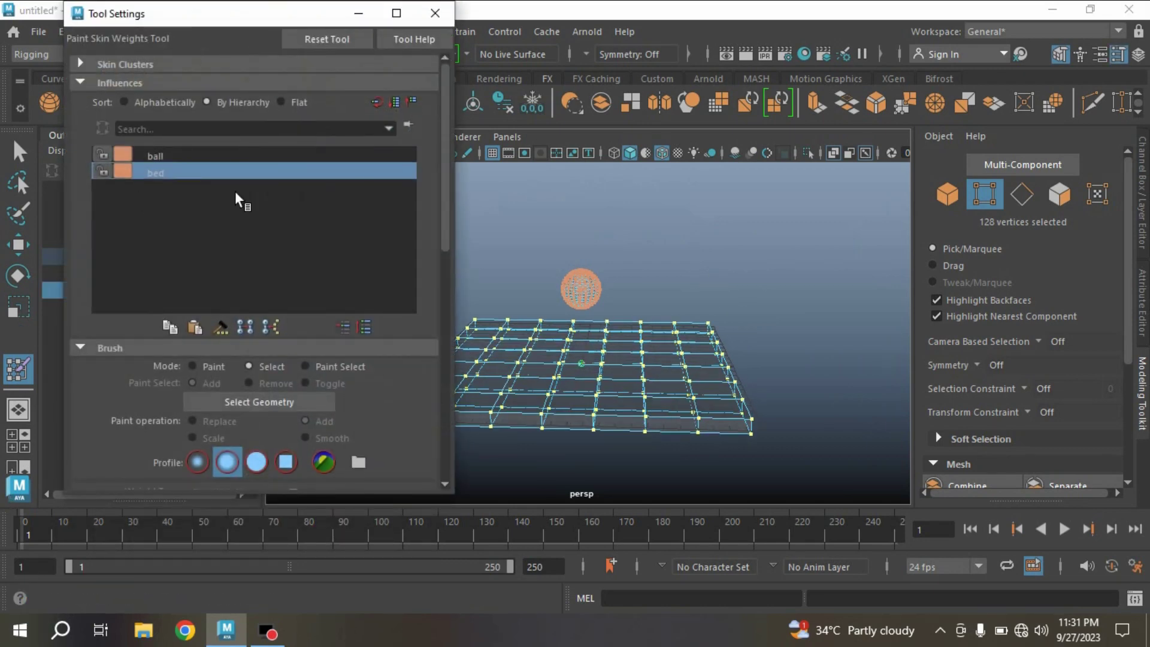
left_click(192, 366)
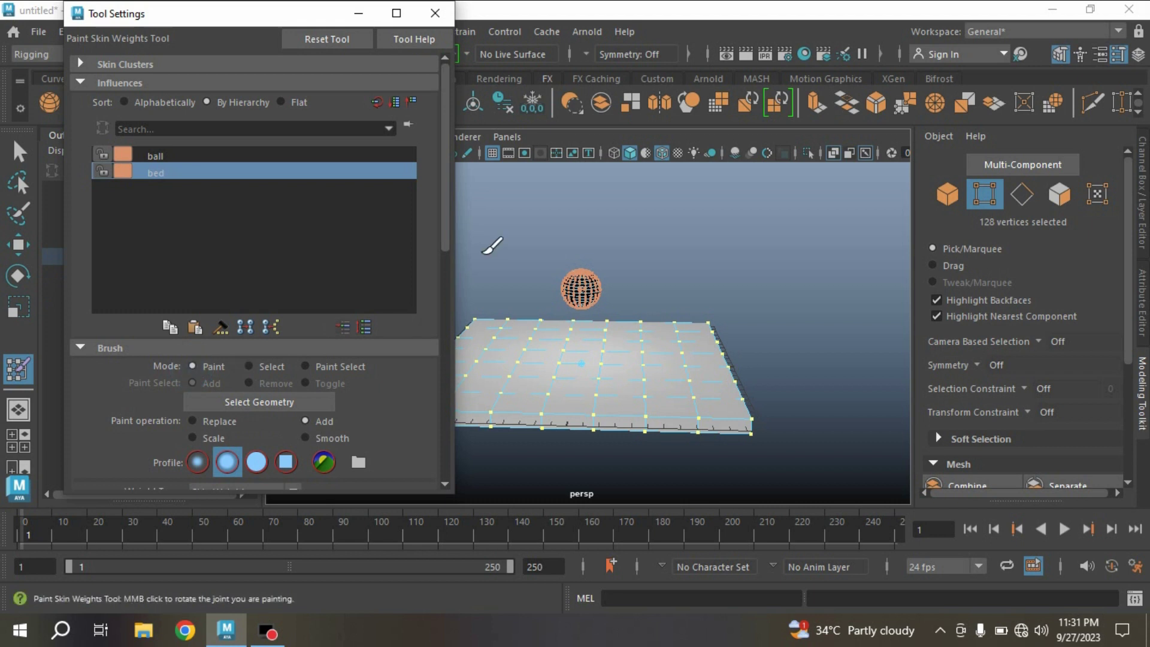
left_click_drag(446, 231, 443, 329)
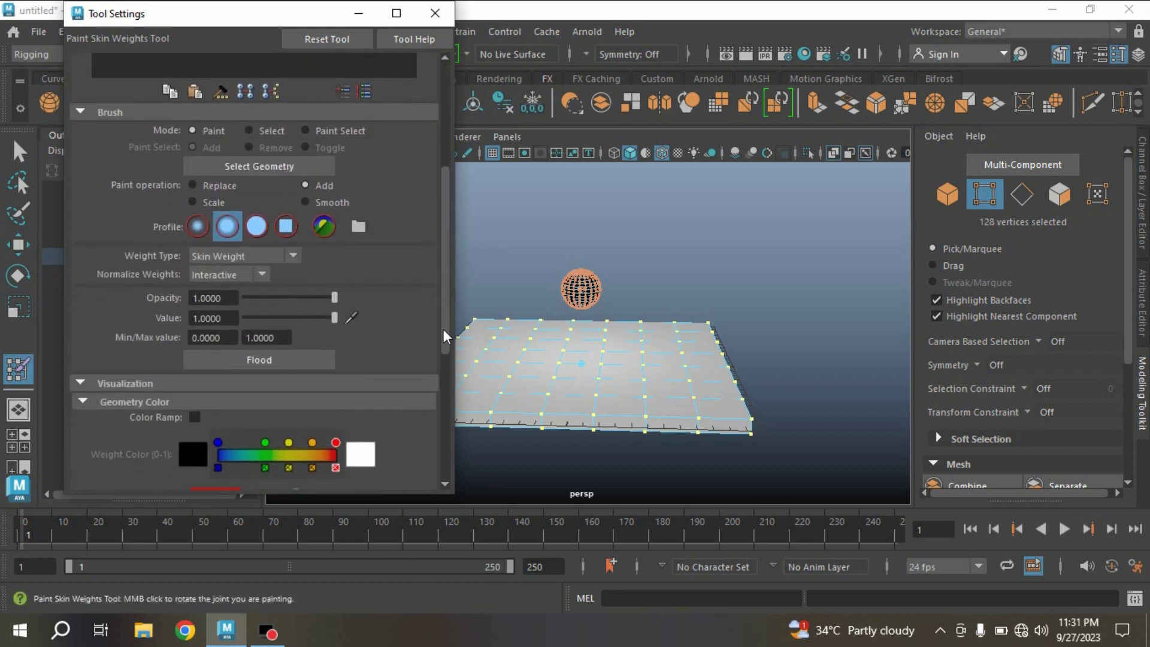
left_click(266, 360)
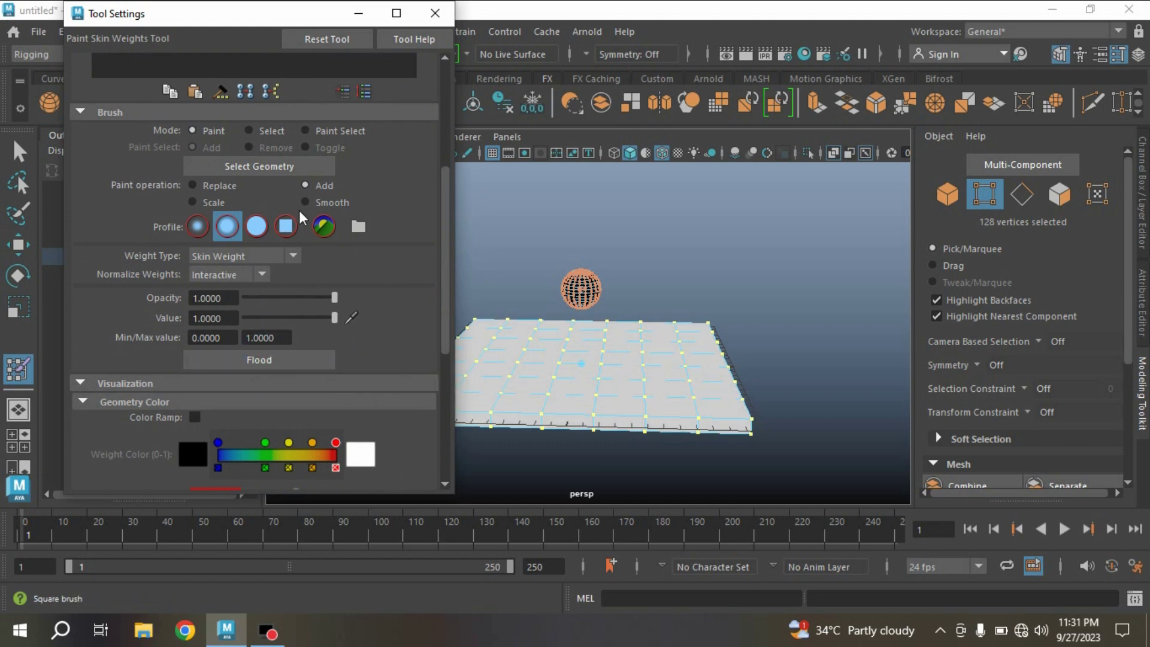
left_click(358, 14)
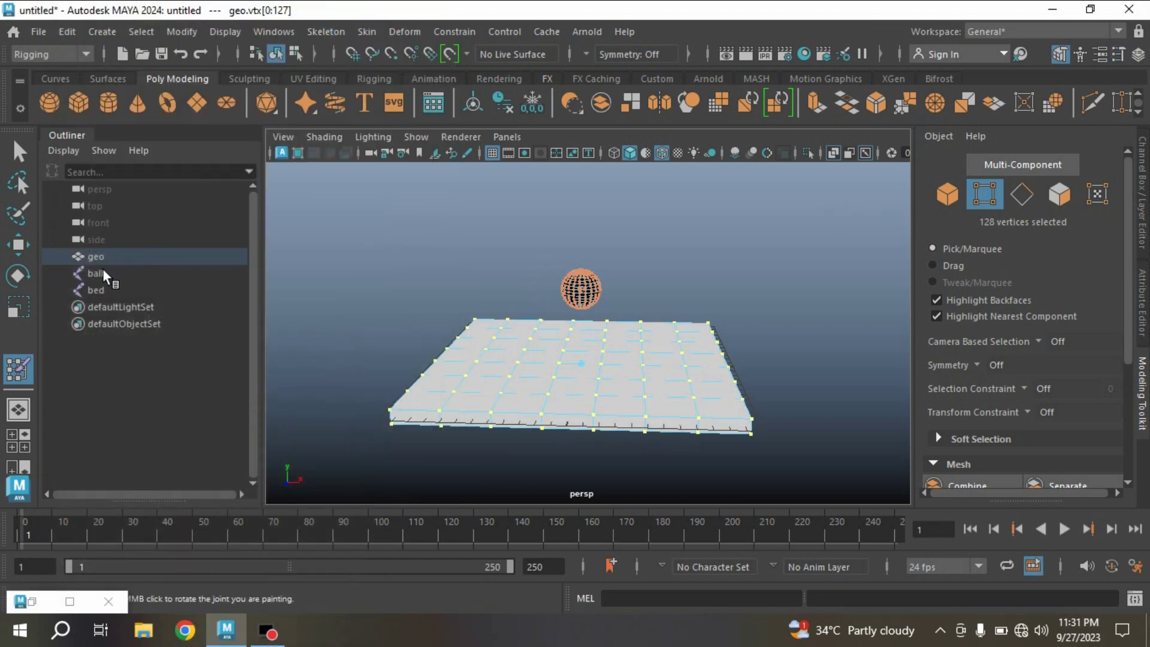
Step: Slide the ball along X to test, undo the move, then select ball and bed together
left_click(104, 272)
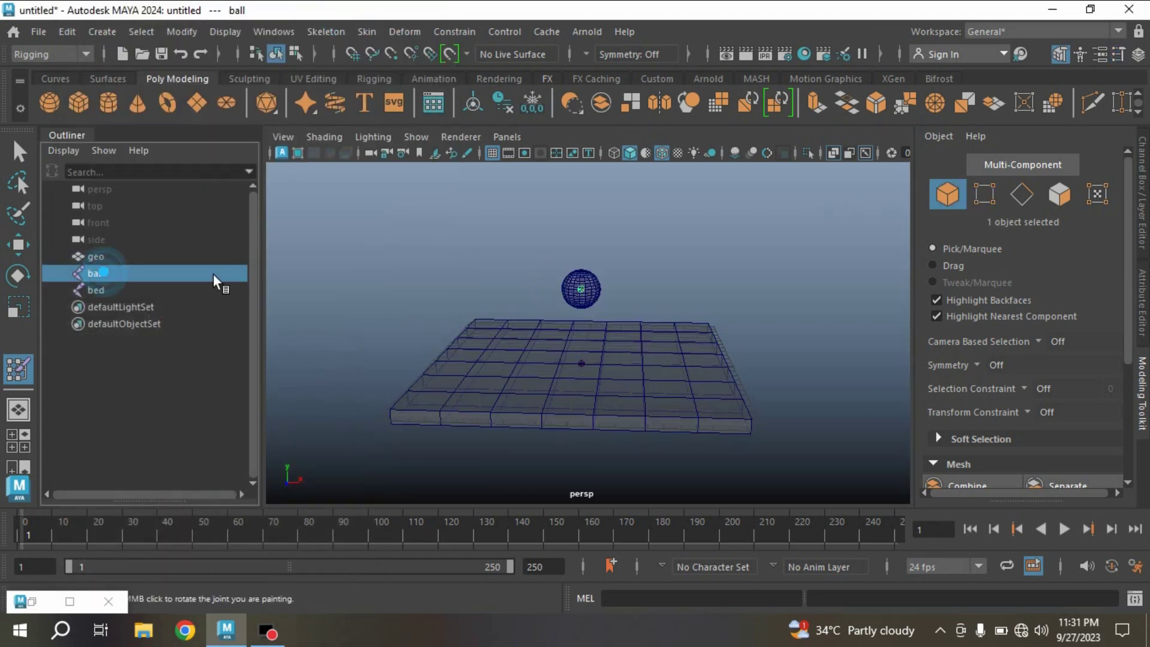
left_click(18, 246)
left_click_drag(616, 301, 557, 339)
key("ctrl+z")
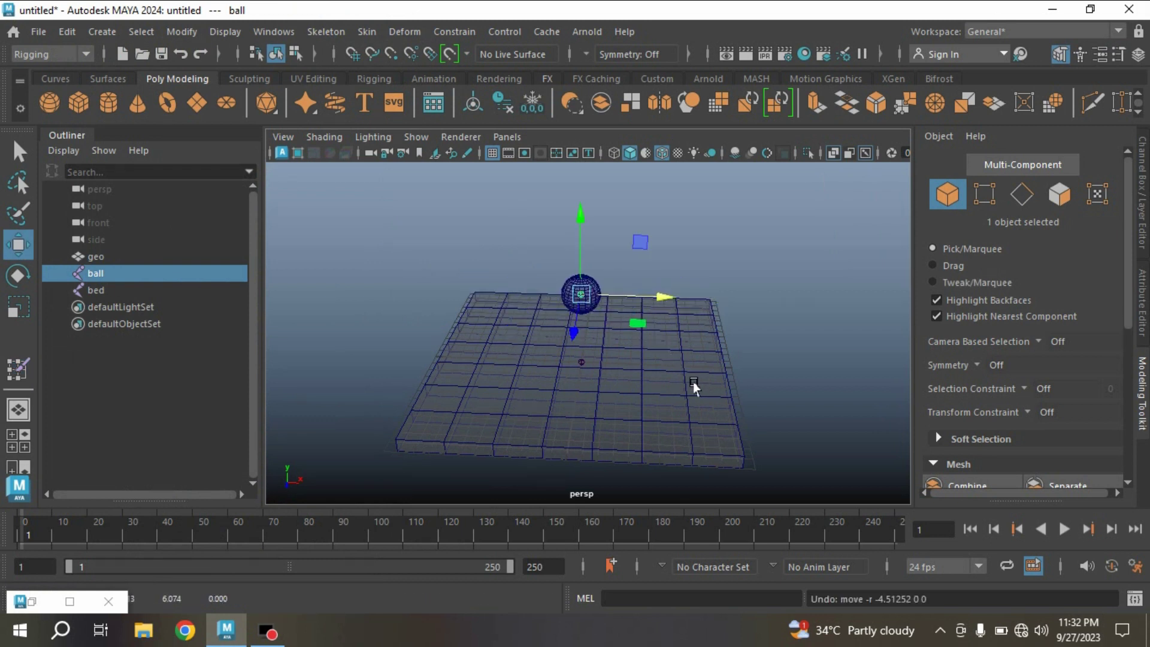
left_click_drag(694, 386, 693, 360, "alt")
left_click_drag(618, 352, 599, 324, "alt")
key("q")
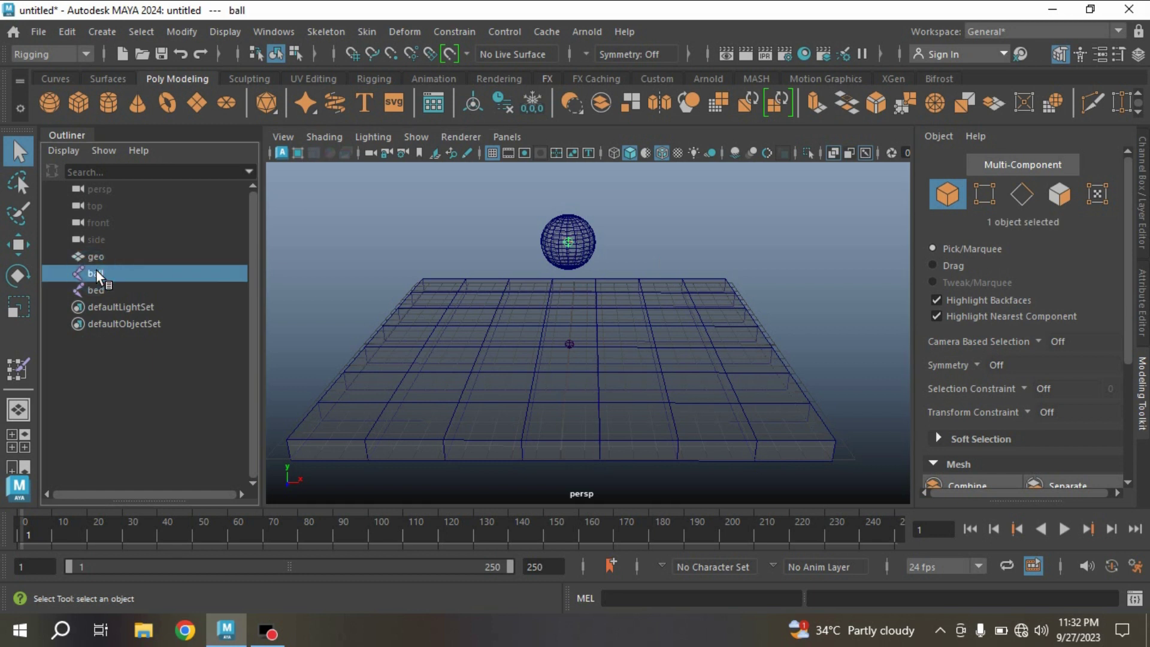
left_click(95, 290, "shift")
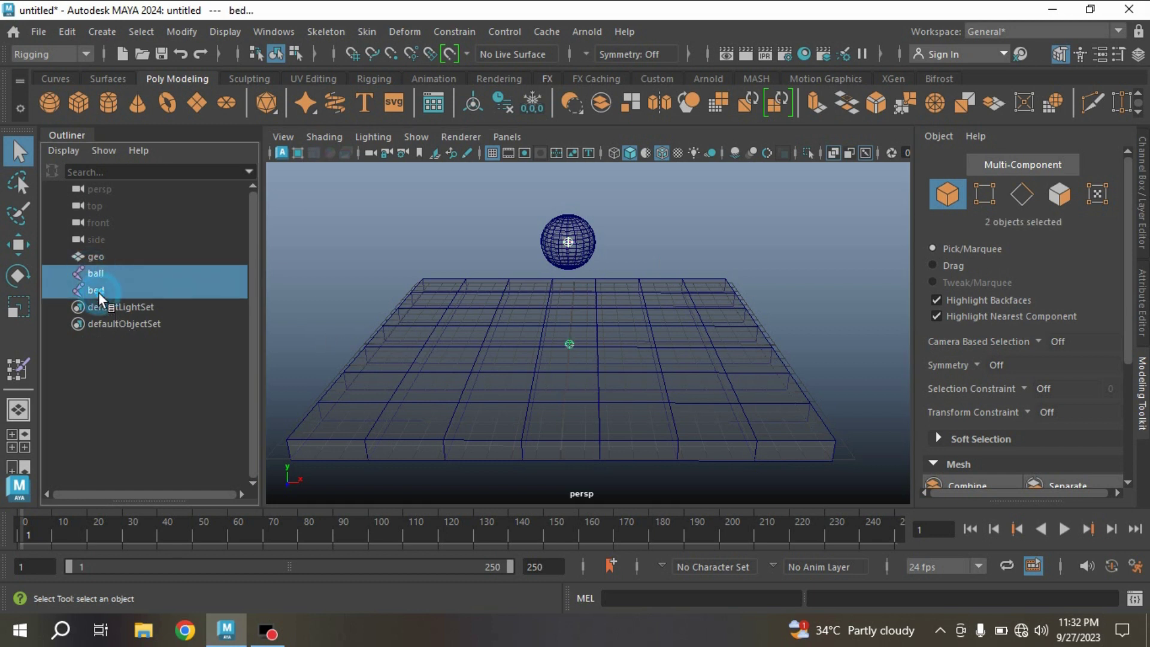
Step: Create a muscle smart collide node for the ball and bed
left_click(407, 33)
mouse_move(609, 277)
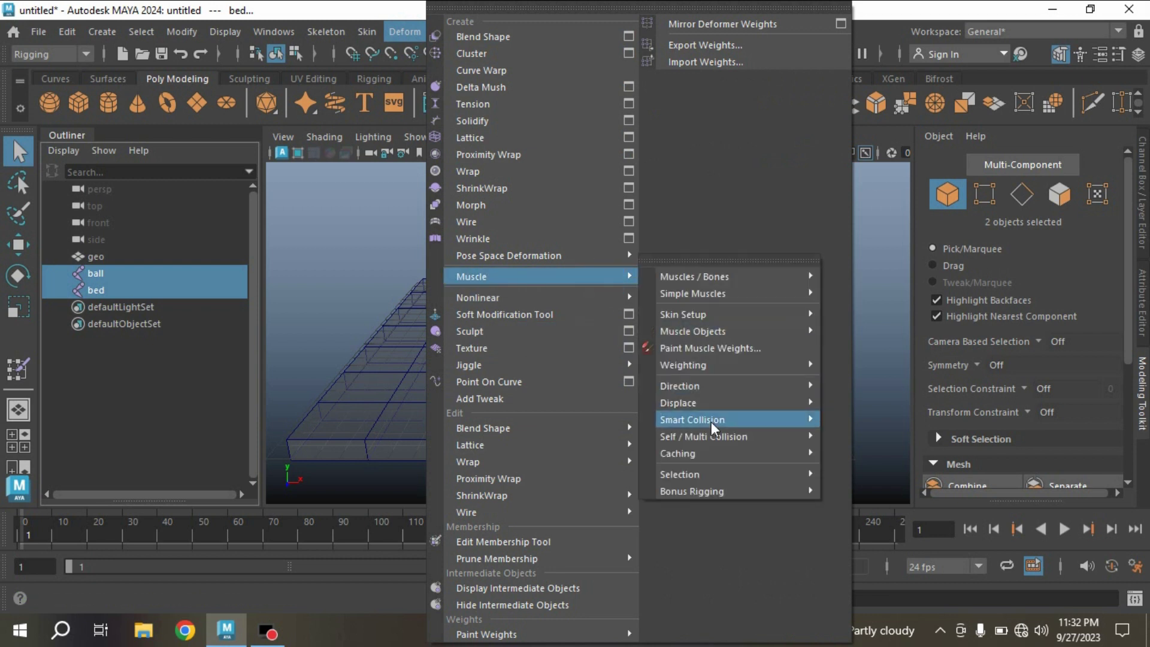
mouse_move(762, 419)
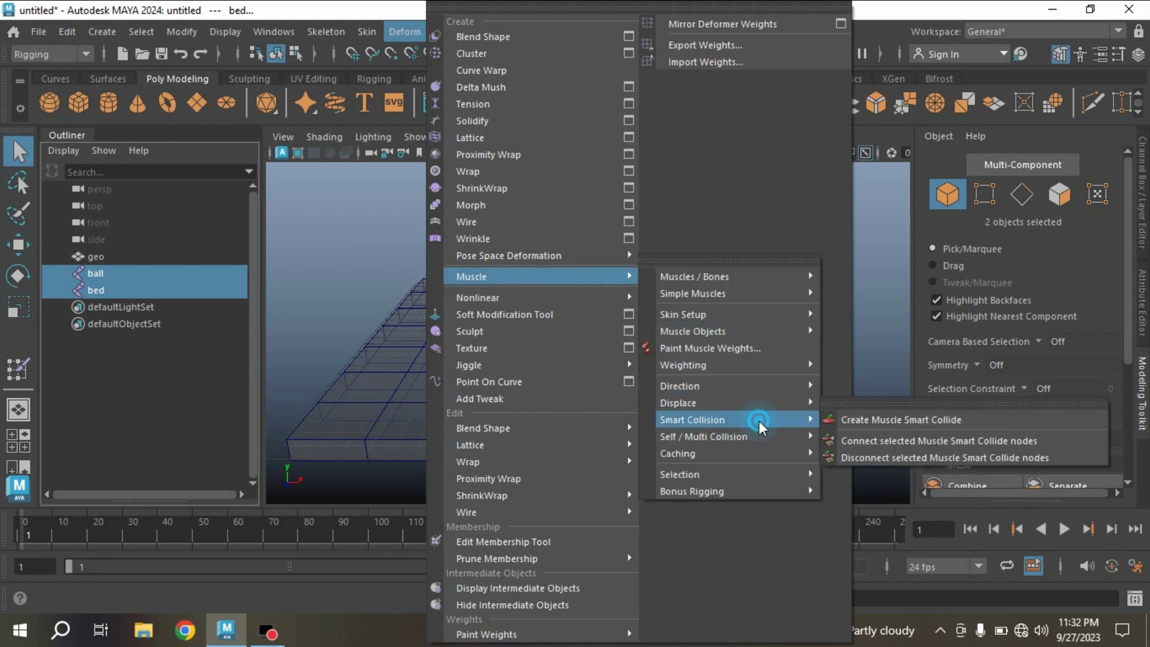
left_click(892, 422)
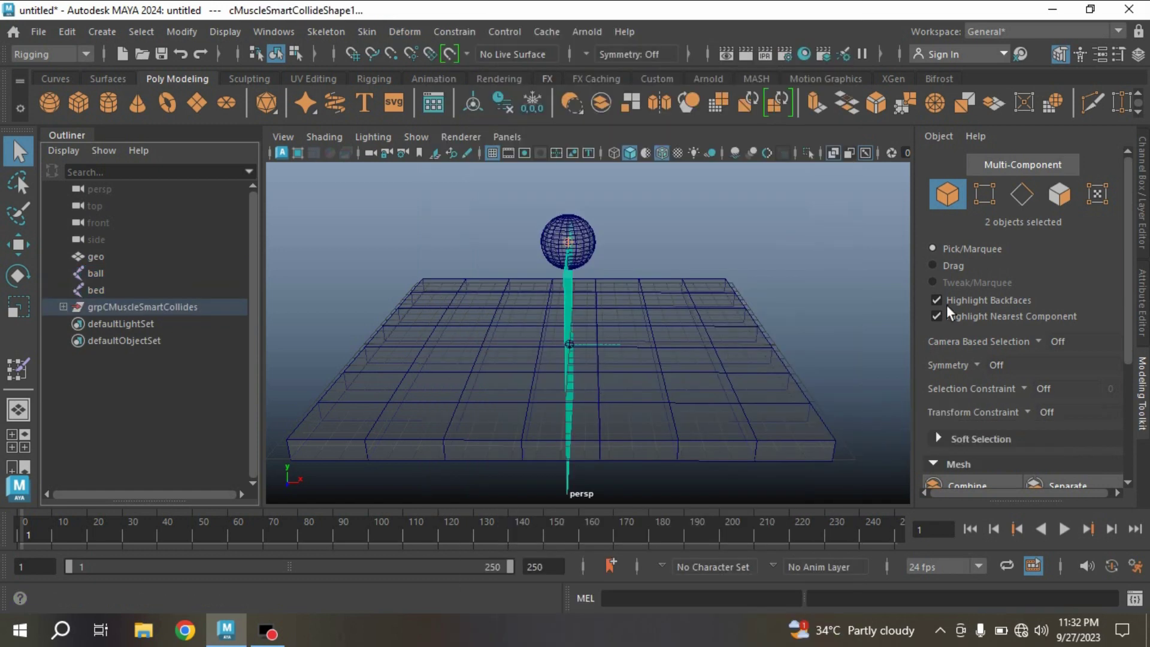
Step: Set the collide plane's Rotate Z to 90 so it lies flat, then select the geo slab
left_click(1144, 202)
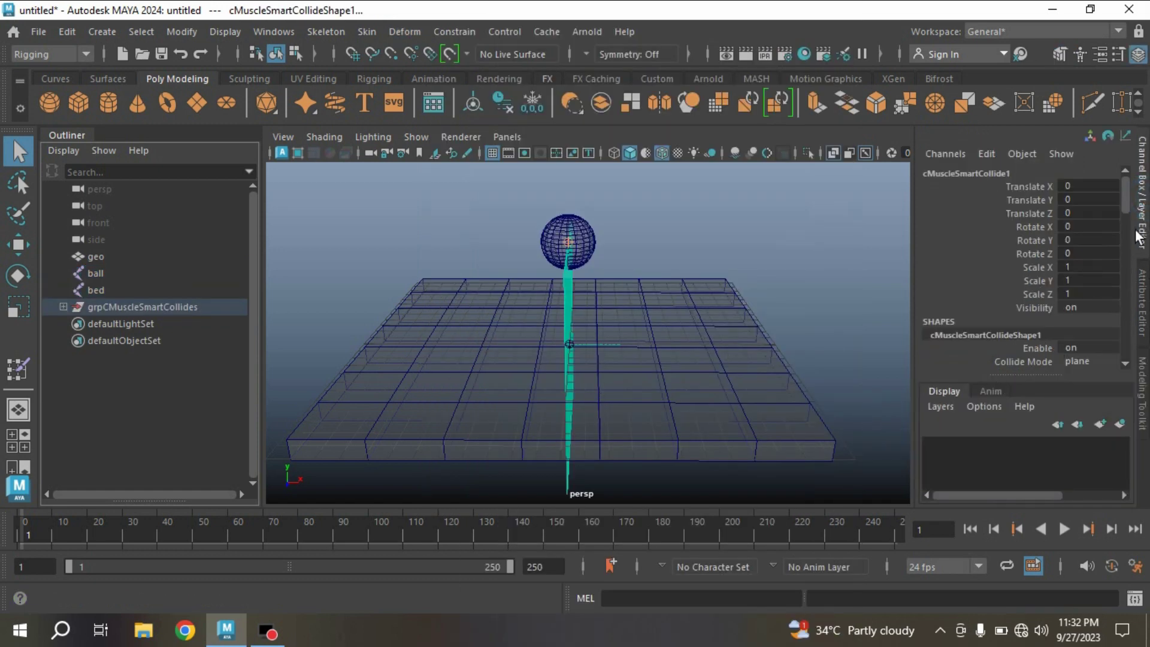
scroll(1124, 205, "down", 5)
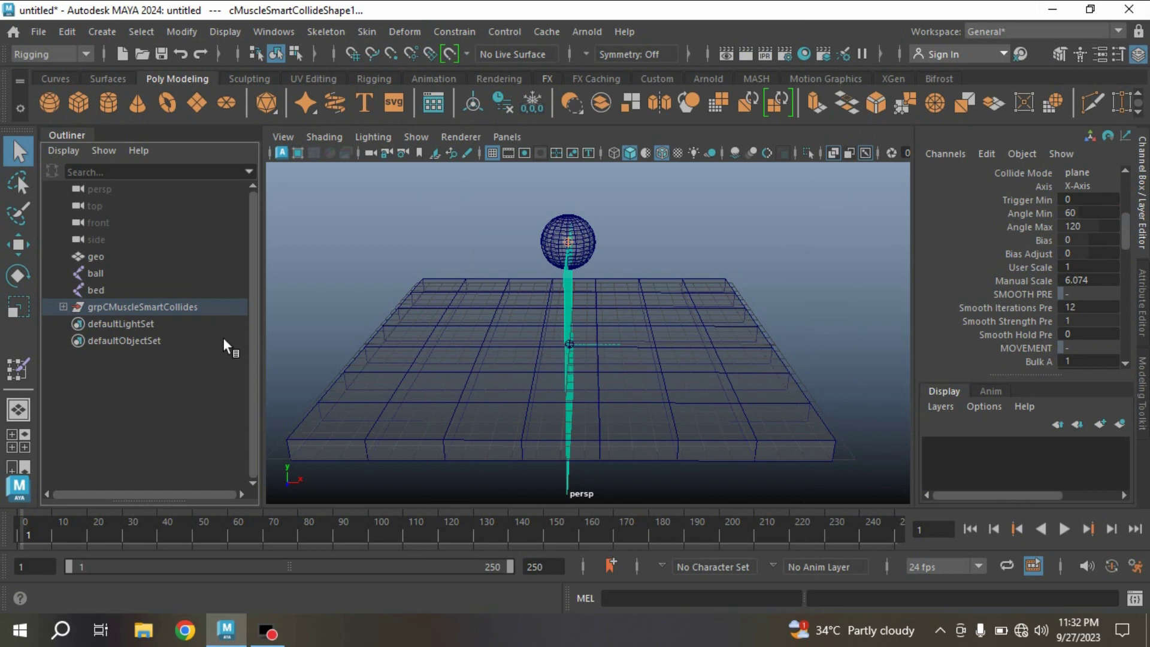
left_click(13, 277)
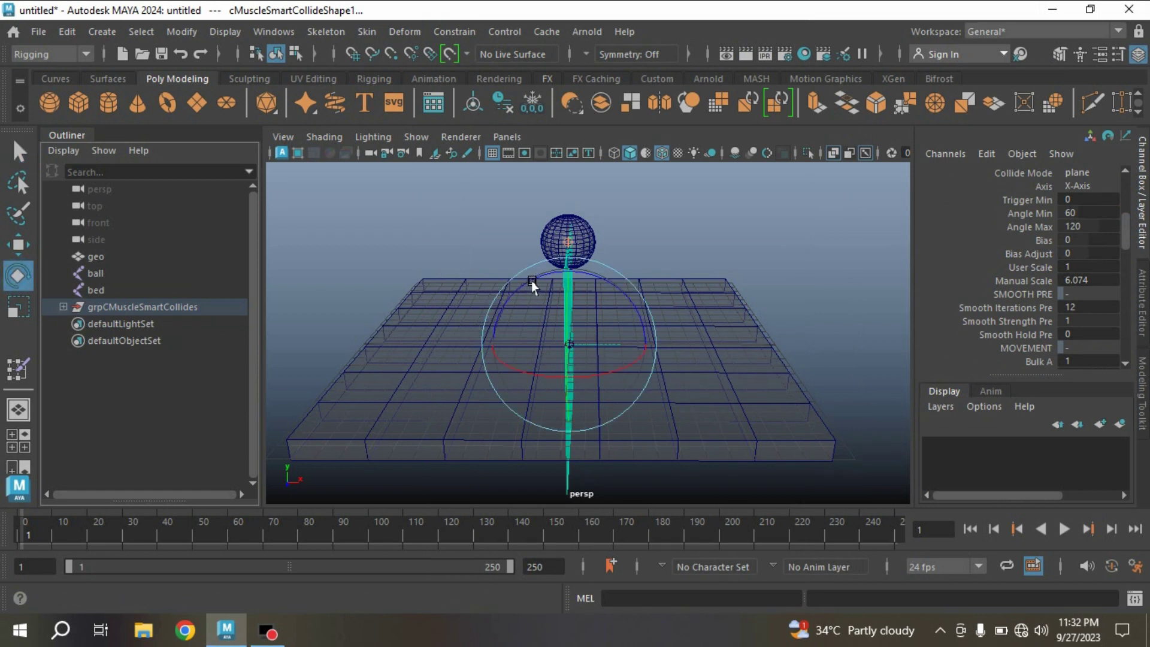
left_click_drag(531, 282, 645, 286)
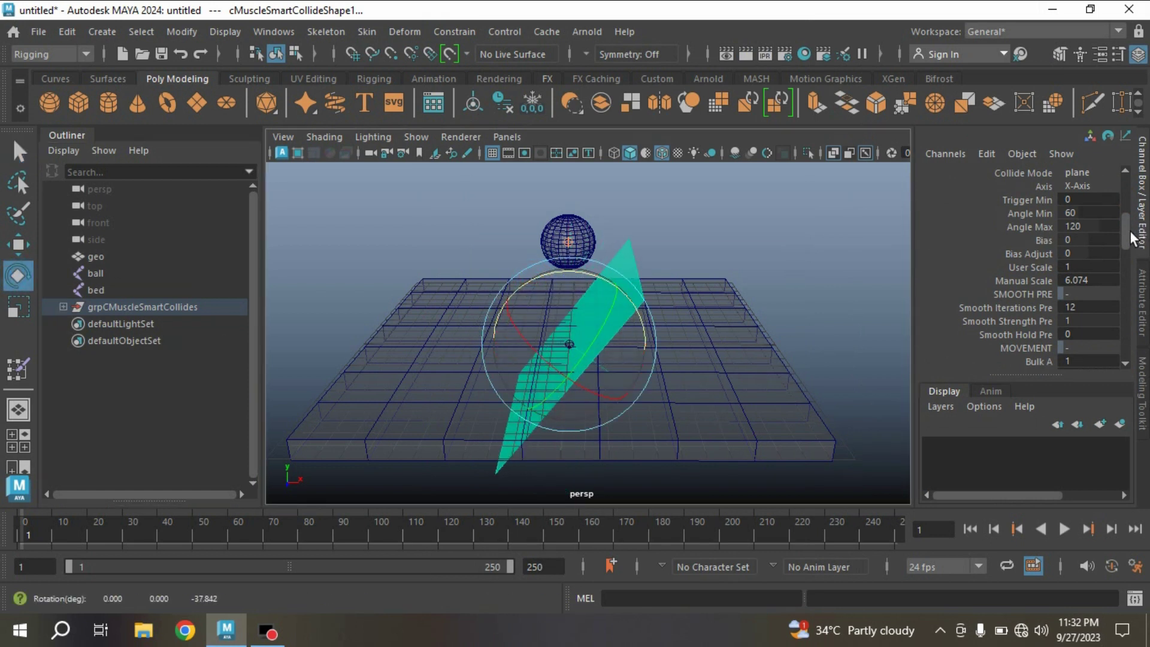
scroll(1130, 233, "up", 5)
double_click(1072, 254)
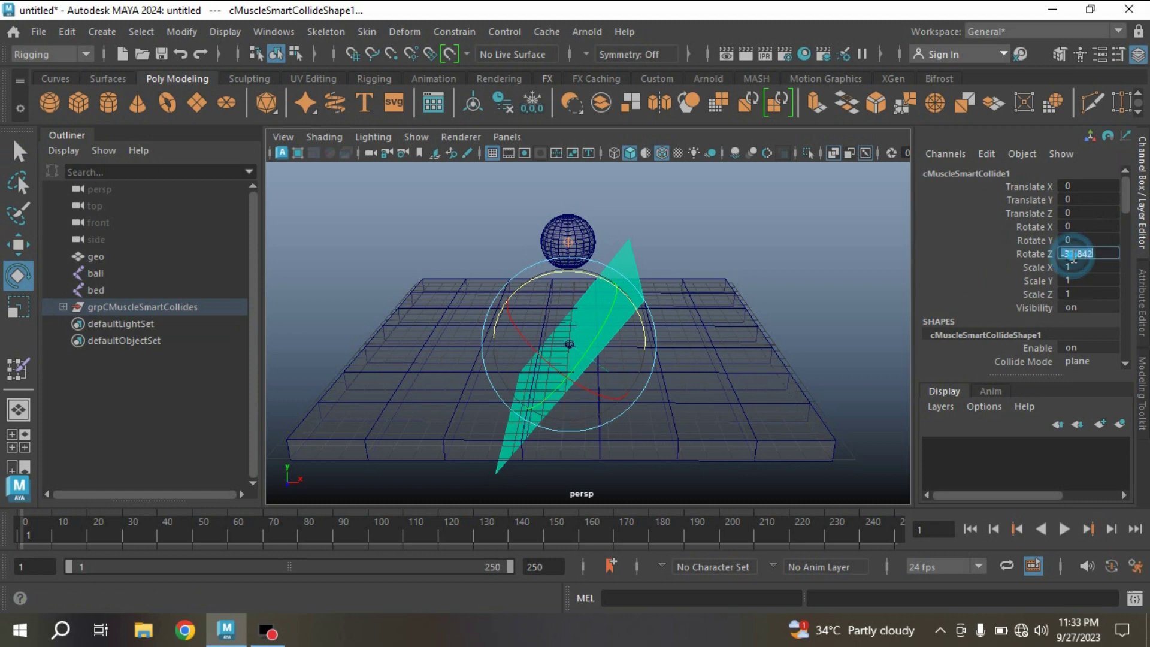
key("Return")
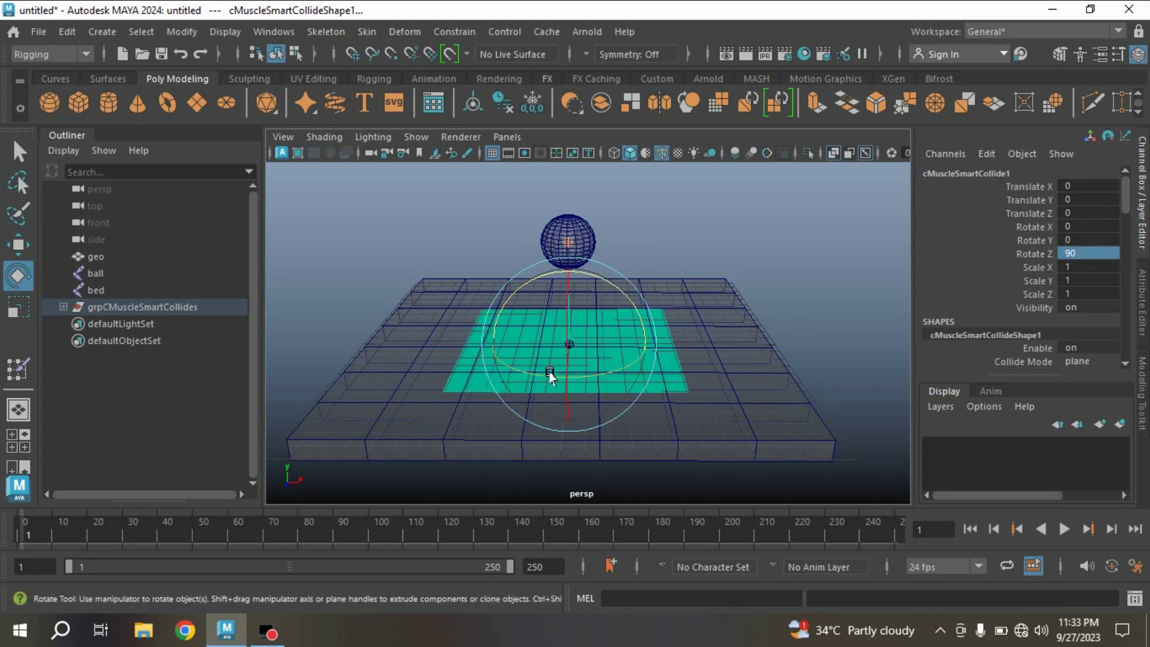
key("q")
left_click(760, 448)
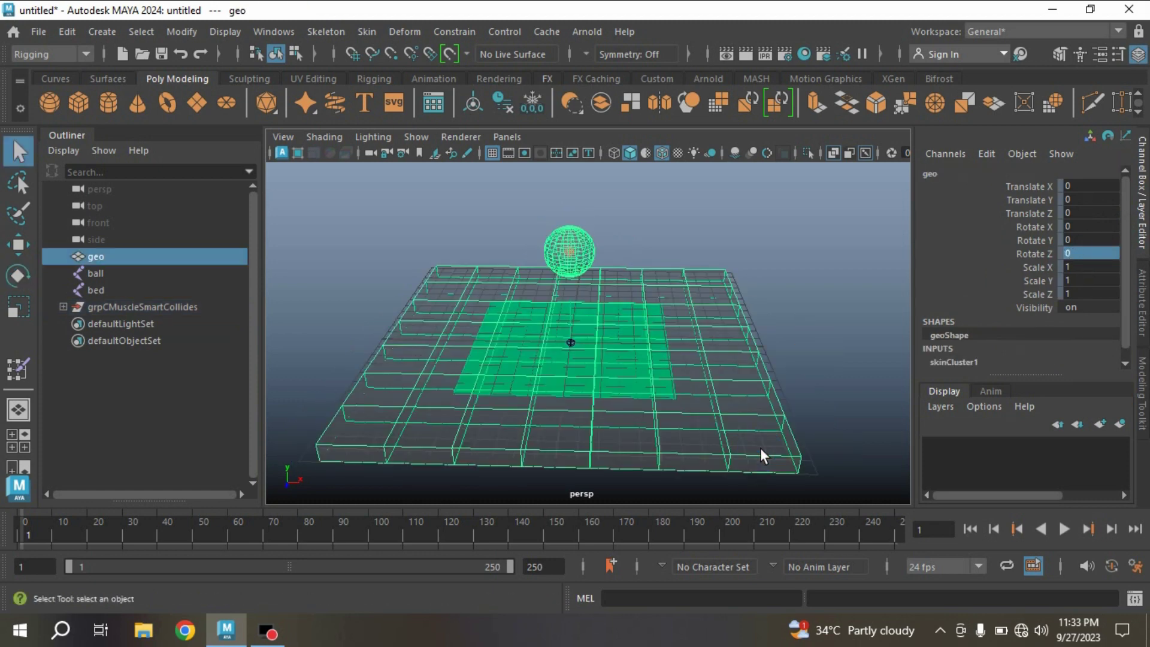
Step: Apply the Muscle System Skin Deformer to geo, answering No to relative sticky deformation
left_click(396, 28)
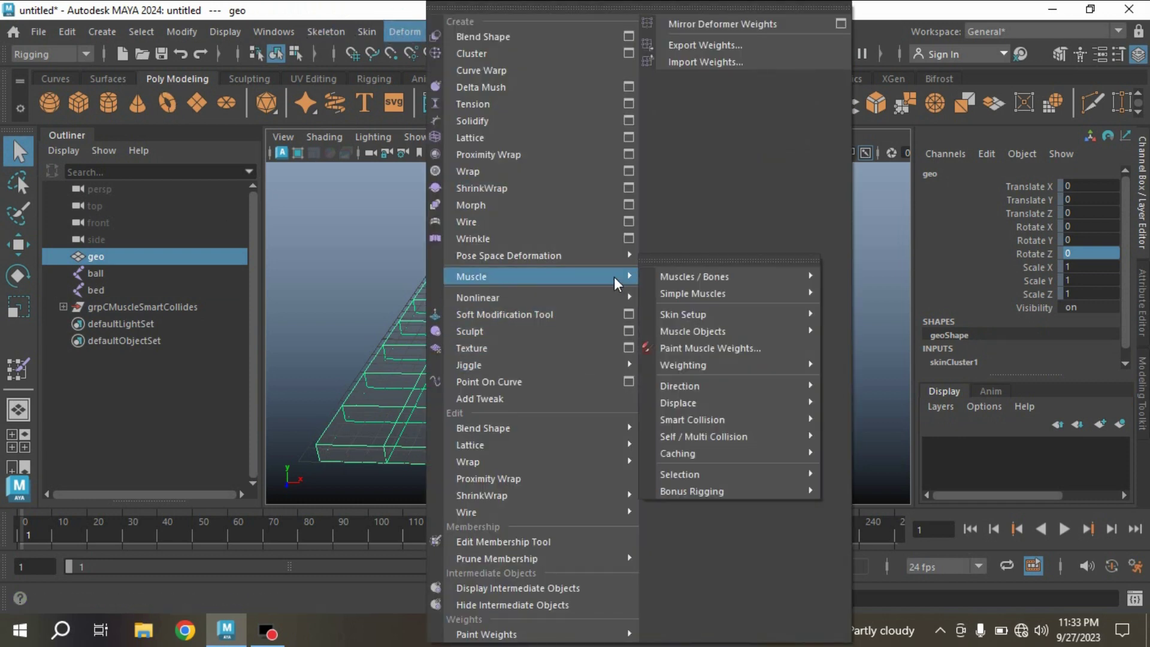
mouse_move(716, 315)
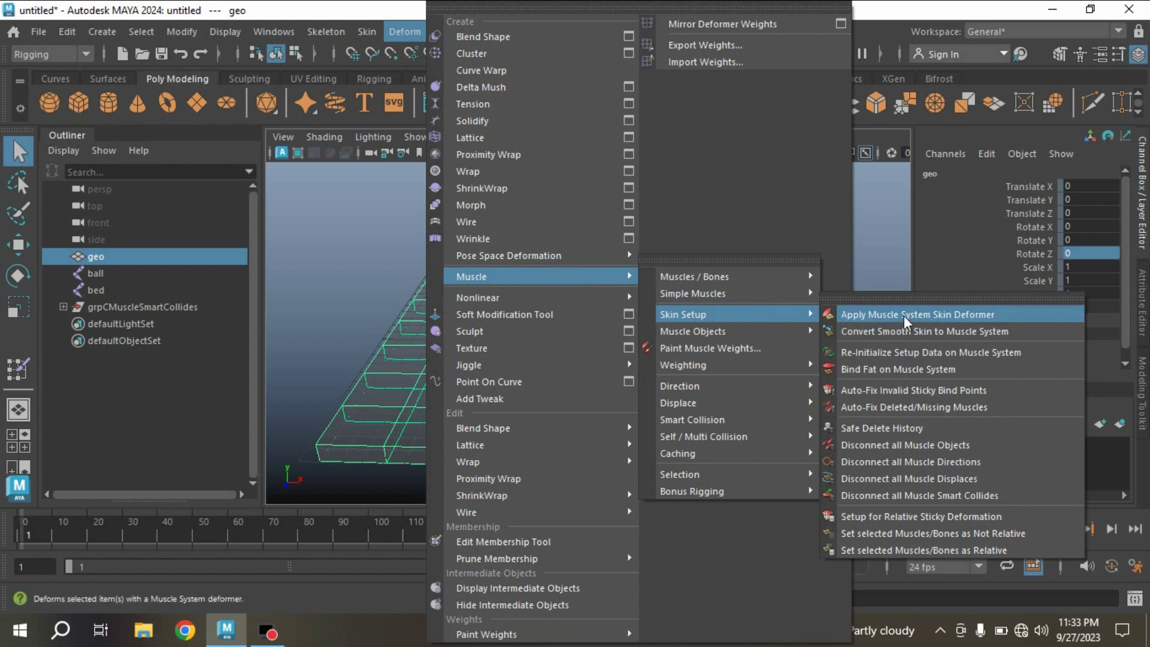
left_click(943, 320)
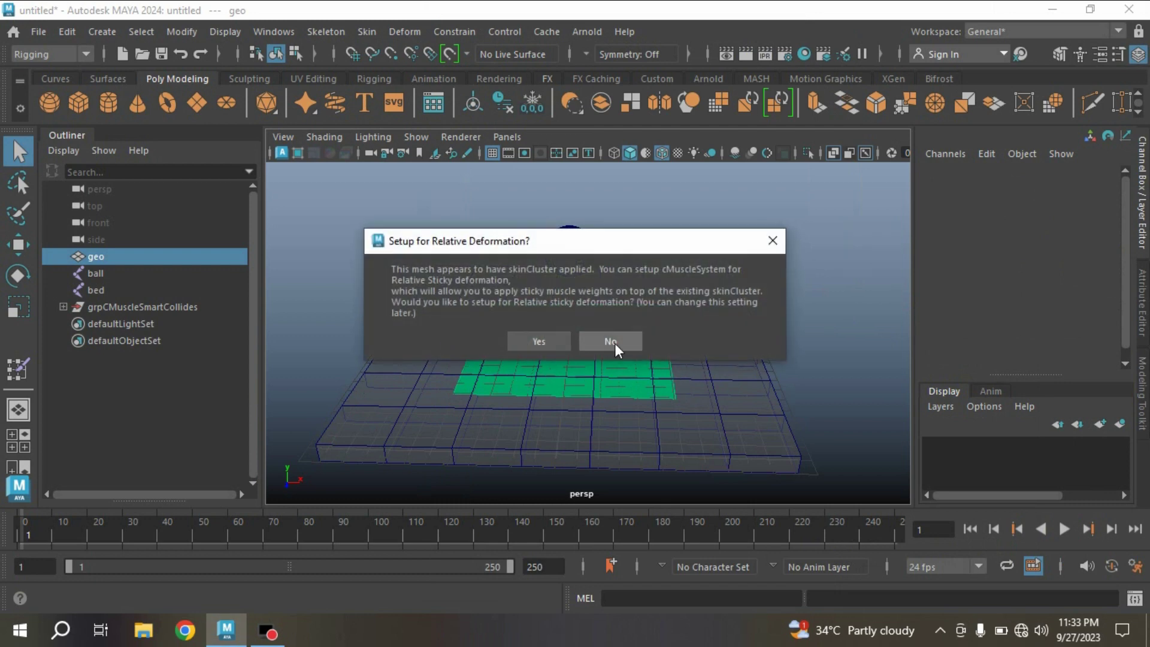
left_click(610, 341)
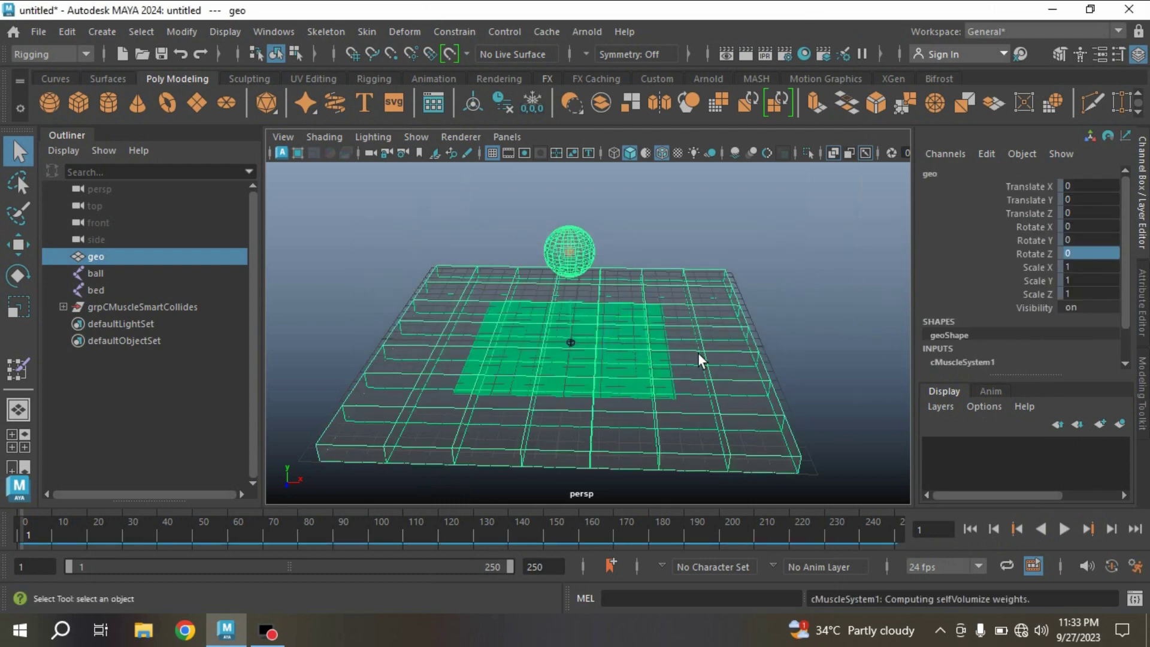
left_click_drag(728, 371, 770, 477)
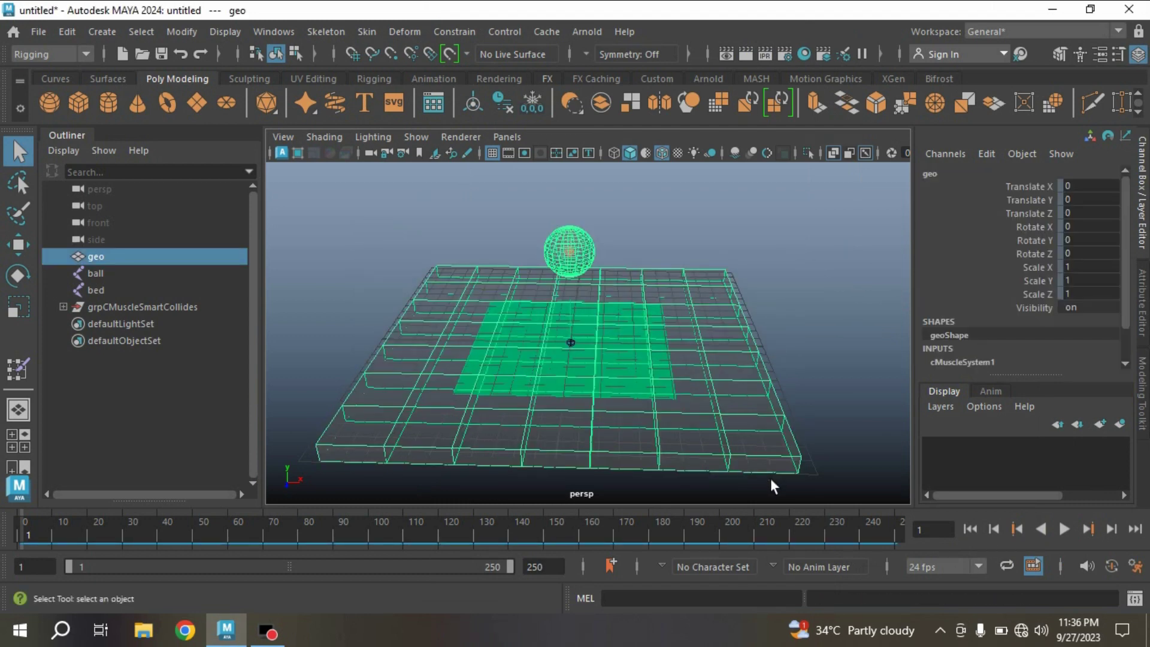
Step: Connect cMuscleSmartCollide1 to geo's cMuscleSystem1 via Smart Collision > Connect selected Muscle Smart Collide nodes
left_click(64, 306)
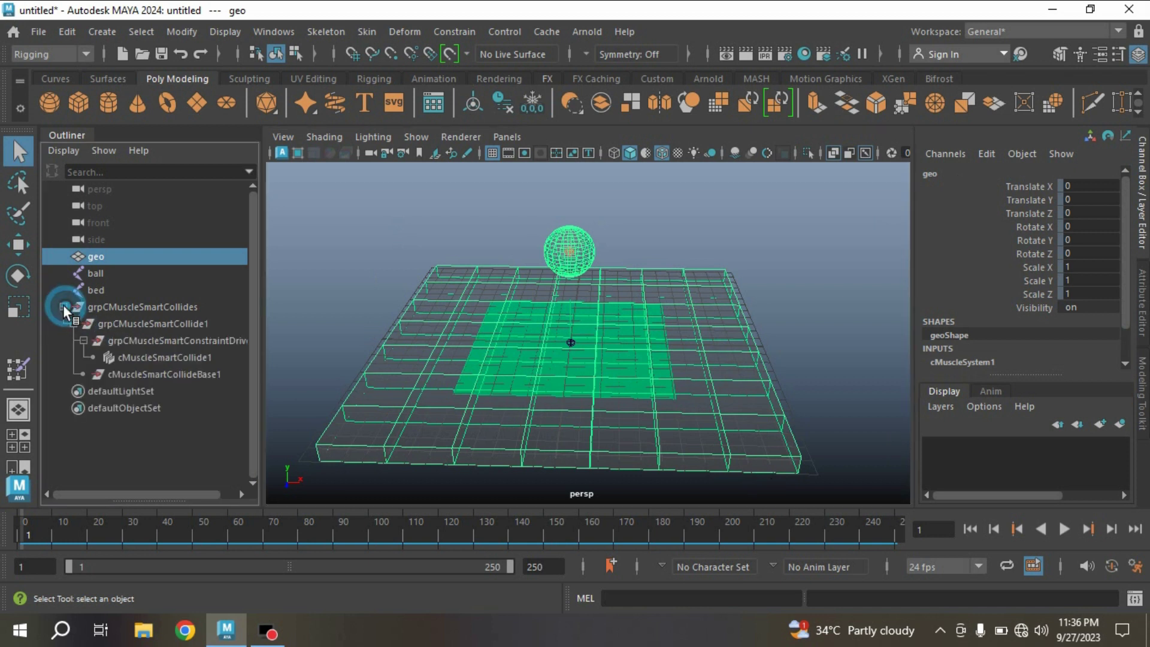
left_click(152, 357)
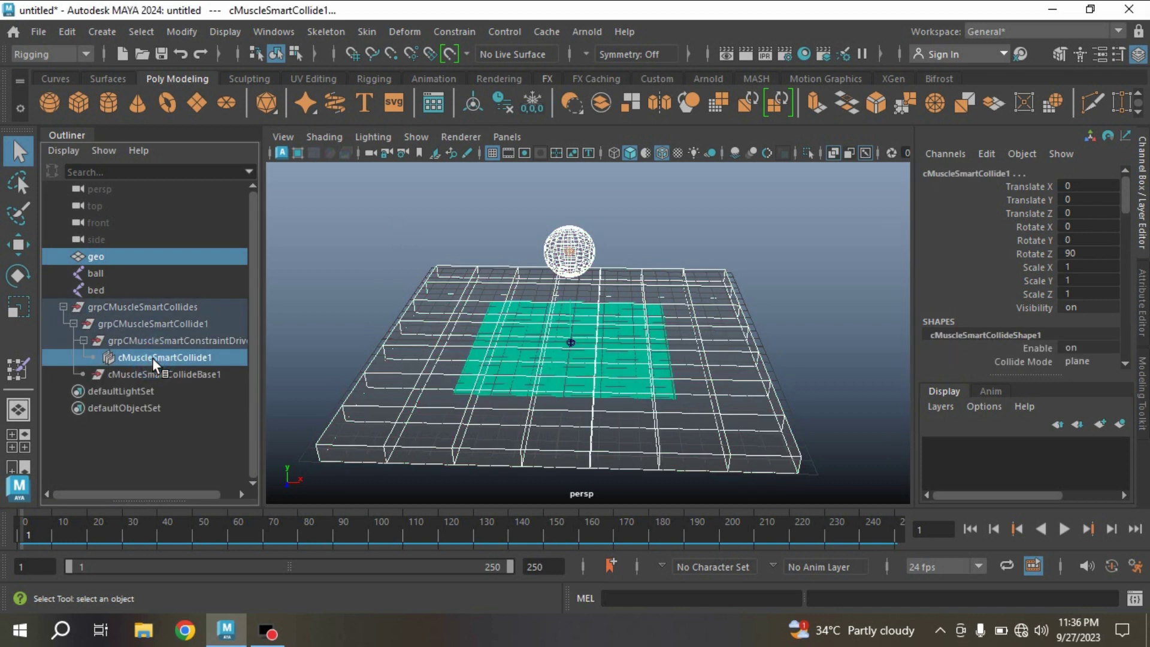
left_click(391, 34)
left_click(577, 280)
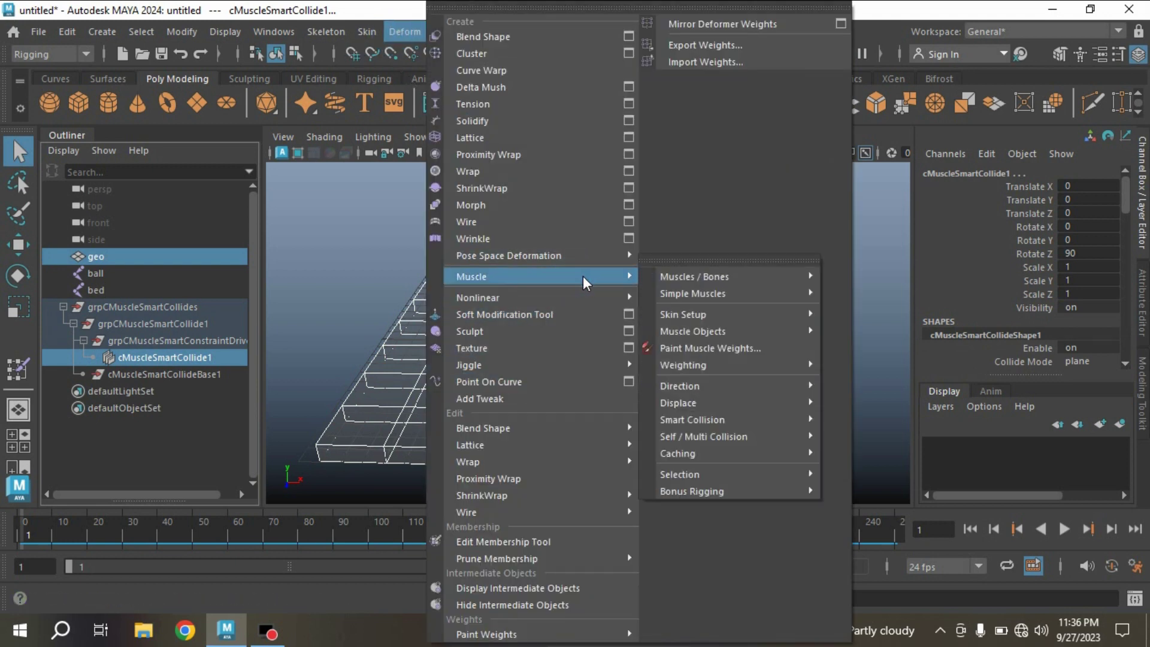
left_click(779, 423)
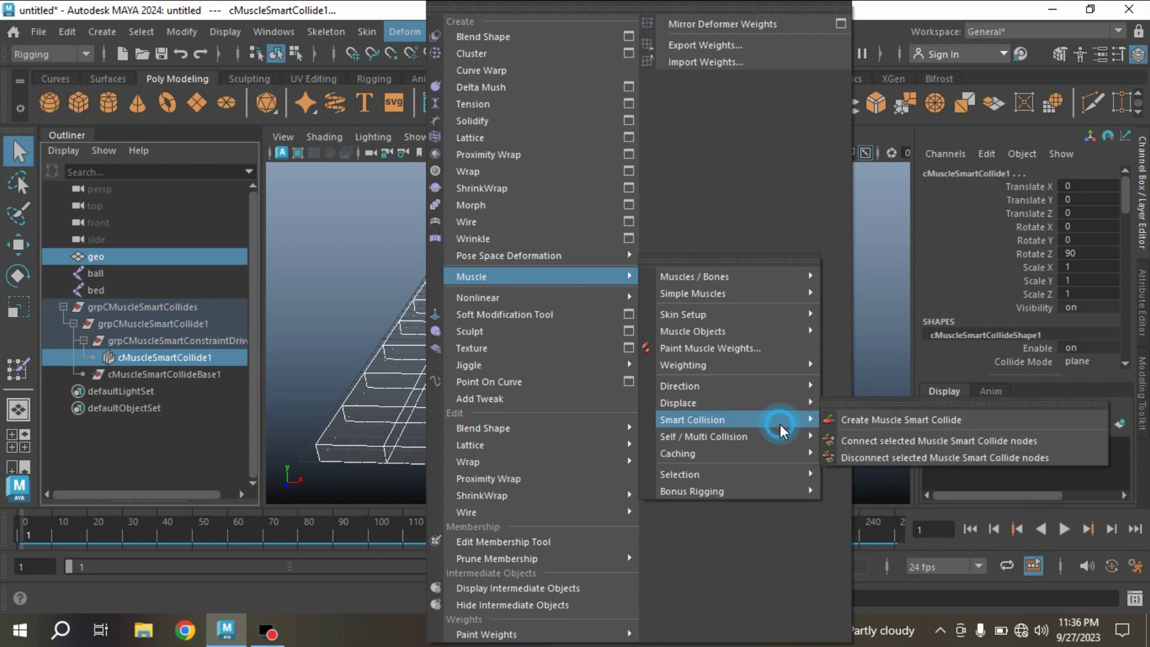
left_click(898, 443)
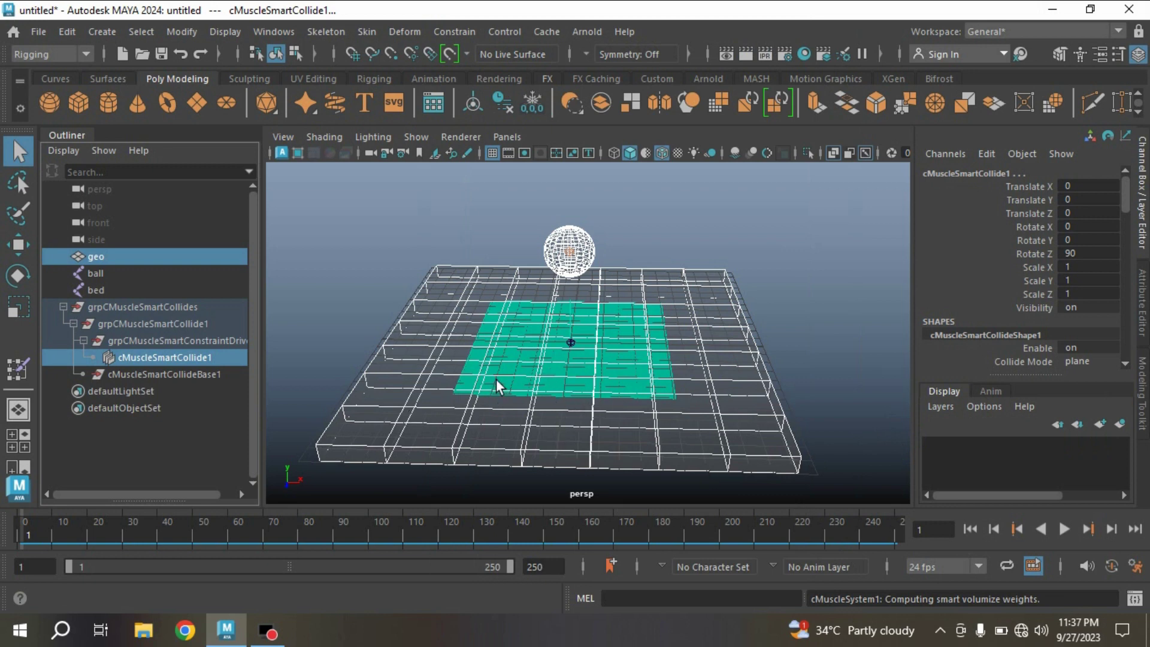
Step: Open Paint Muscle Weights for geo and paint Smart Region A weights onto the slab
left_click(727, 437)
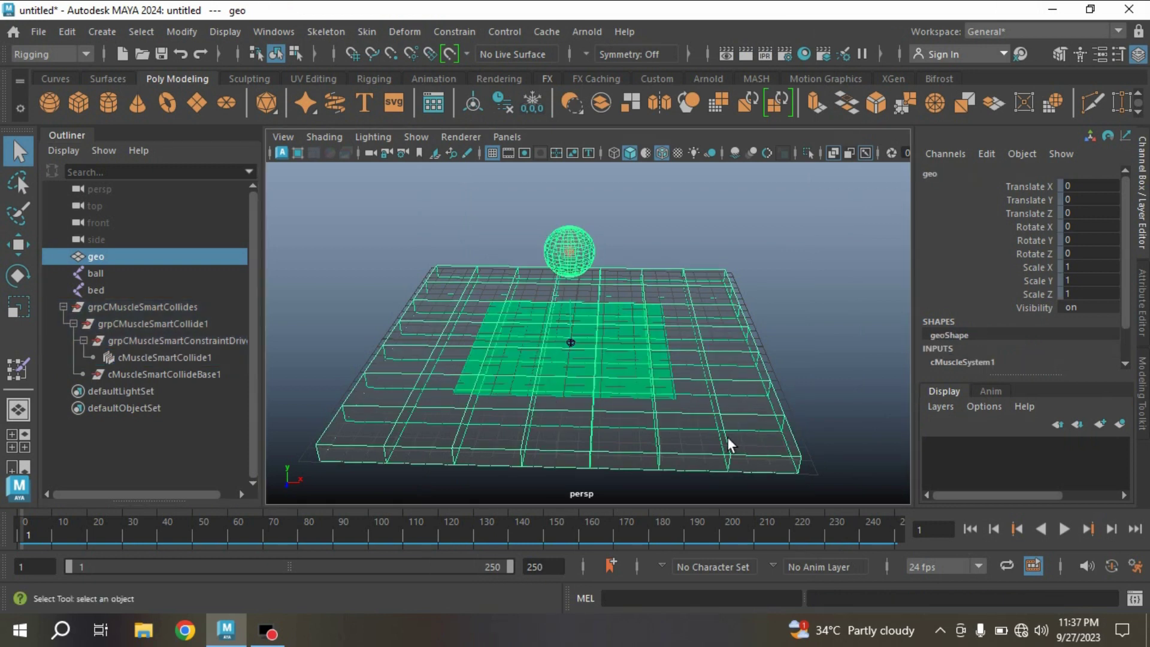
left_click(398, 29)
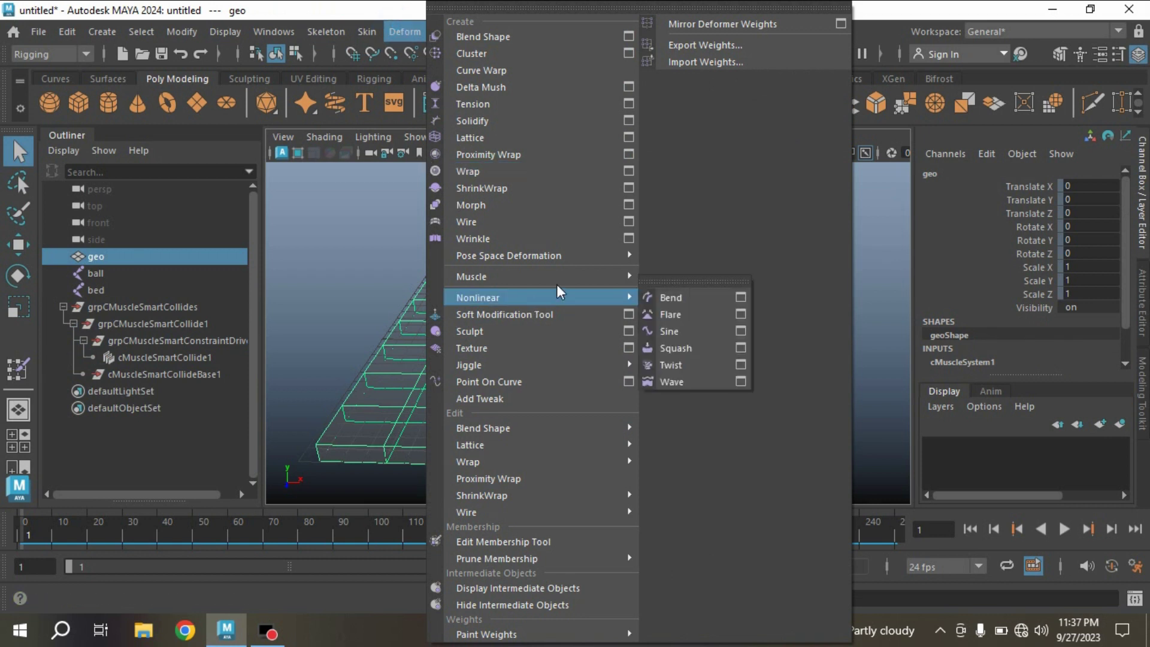
mouse_move(573, 276)
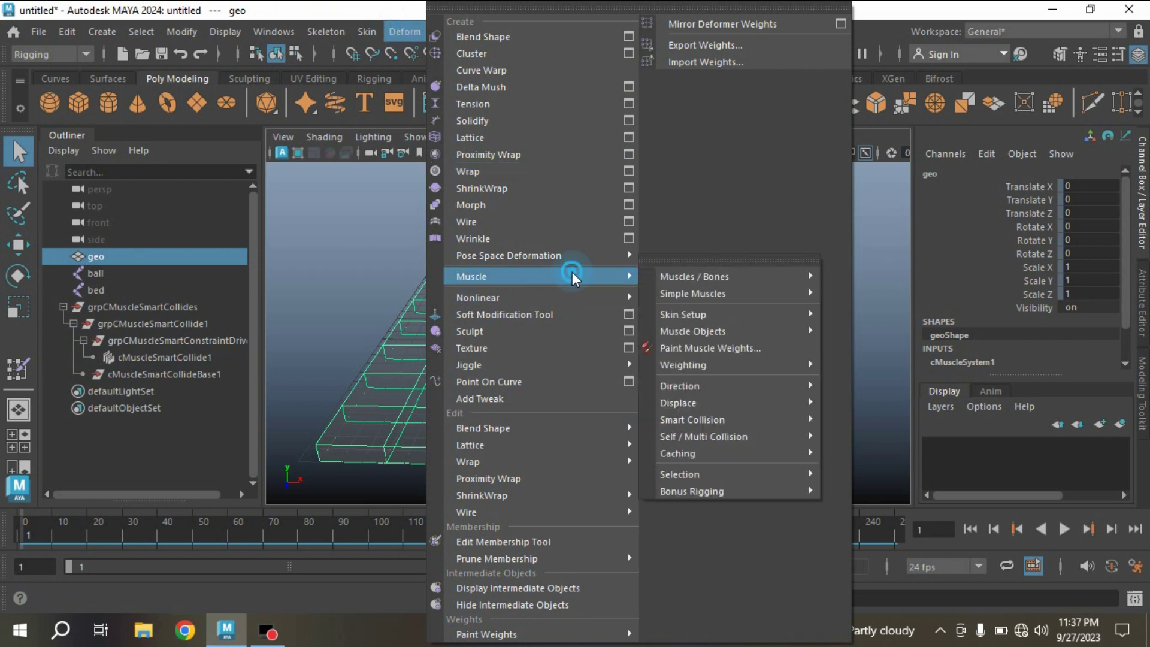
left_click(730, 354)
left_click_drag(225, 164, 152, 157)
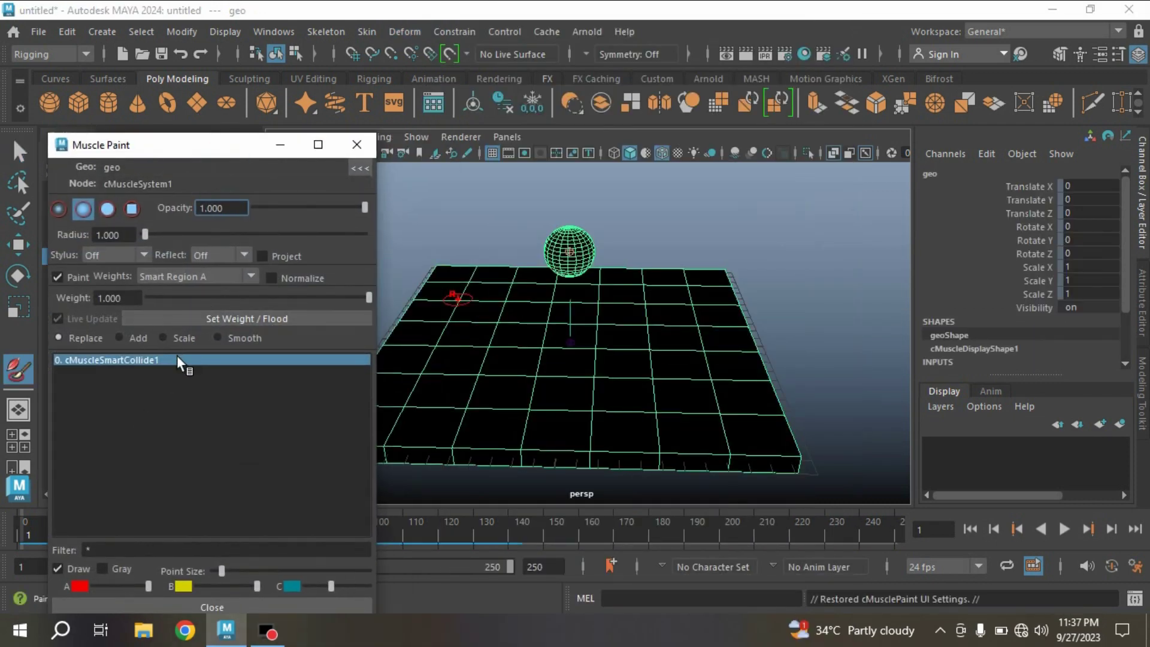
left_click(185, 280)
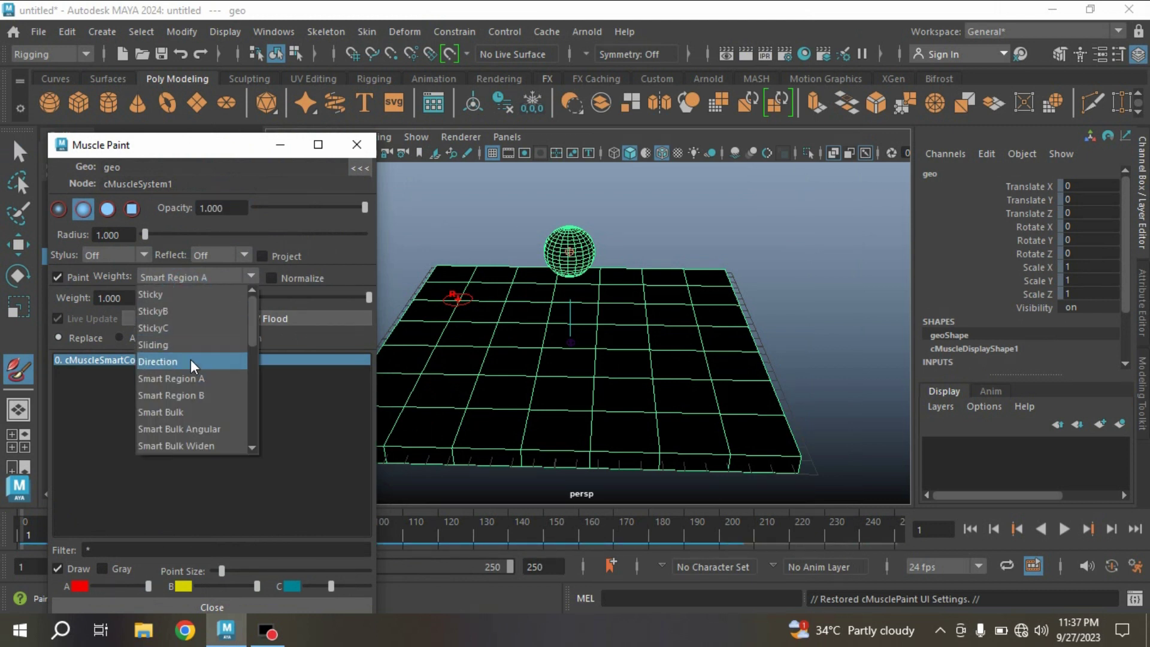
left_click(193, 375)
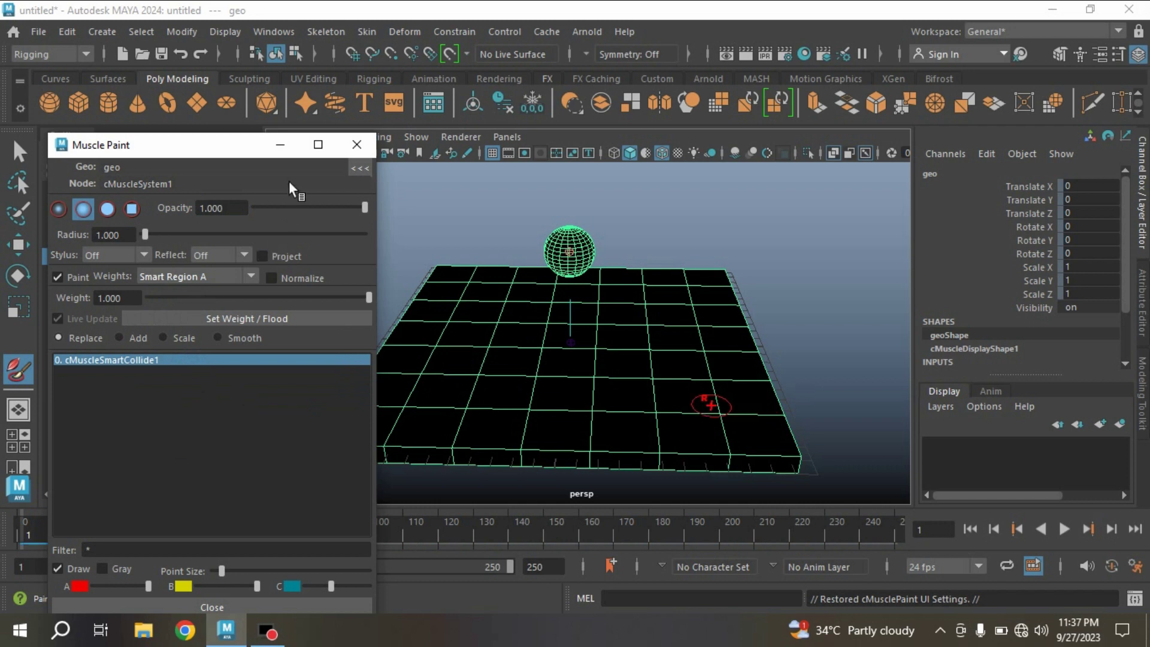
left_click(280, 145)
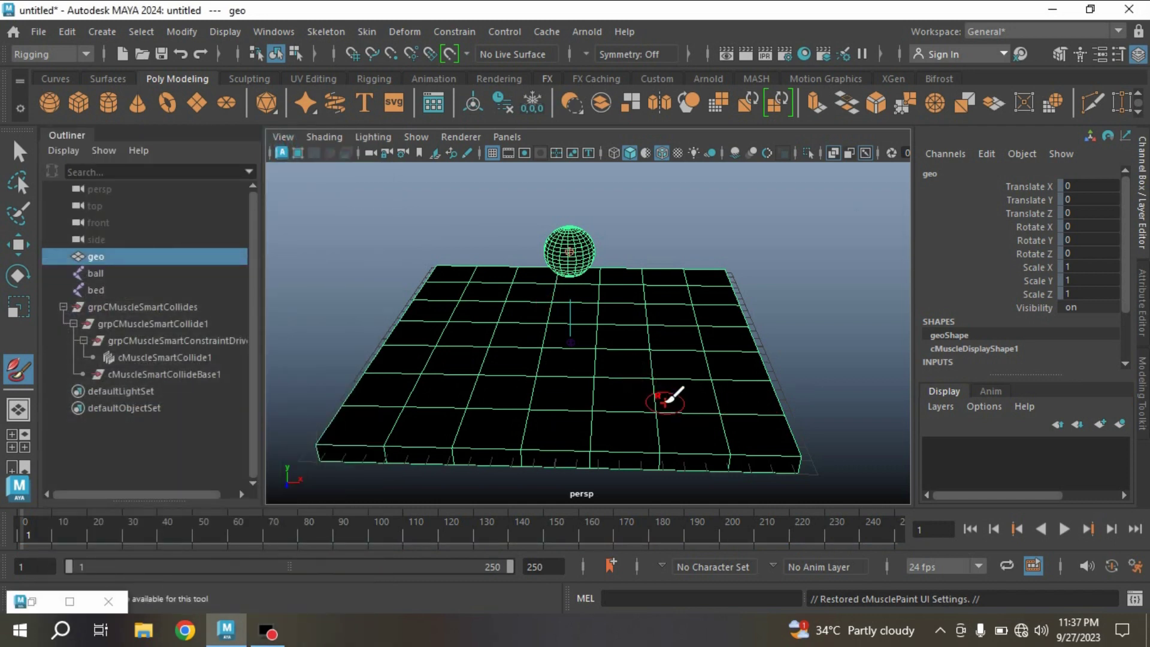
mouse_move(672, 398)
left_mouse_down()
mouse_move(688, 437)
mouse_move(683, 279)
mouse_move(688, 339)
mouse_move(624, 398)
mouse_move(552, 410)
mouse_move(425, 297)
mouse_move(480, 249)
mouse_move(551, 449)
mouse_move(521, 326)
mouse_move(809, 268)
mouse_move(508, 275)
mouse_move(655, 347)
mouse_move(629, 385)
mouse_move(657, 430)
mouse_move(873, 360)
mouse_move(778, 419)
left_mouse_up()
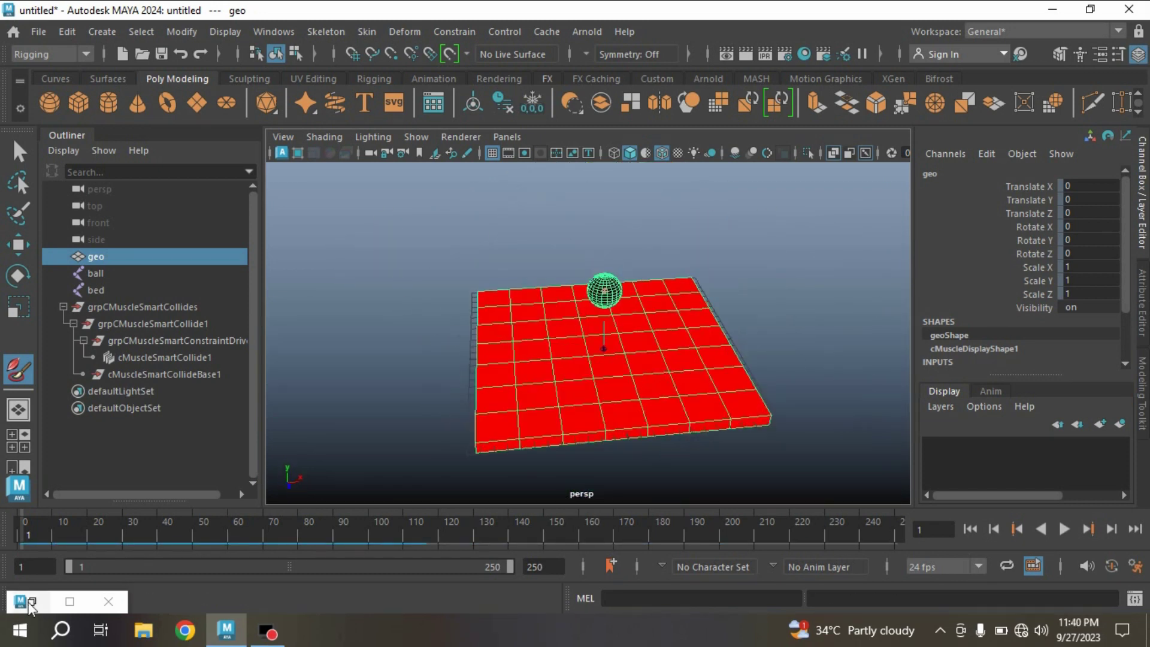
Step: Switch the weight type to Smart Region B and paint it around the ball
left_click(32, 601)
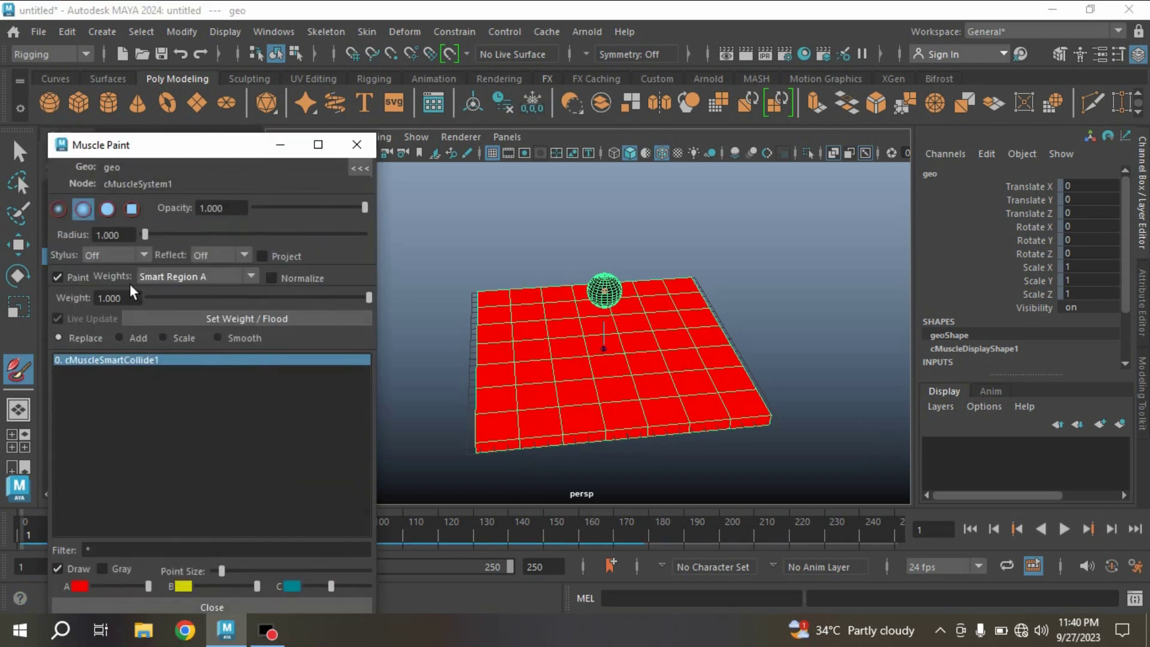
left_click(170, 275)
left_click(184, 395)
left_click(280, 144)
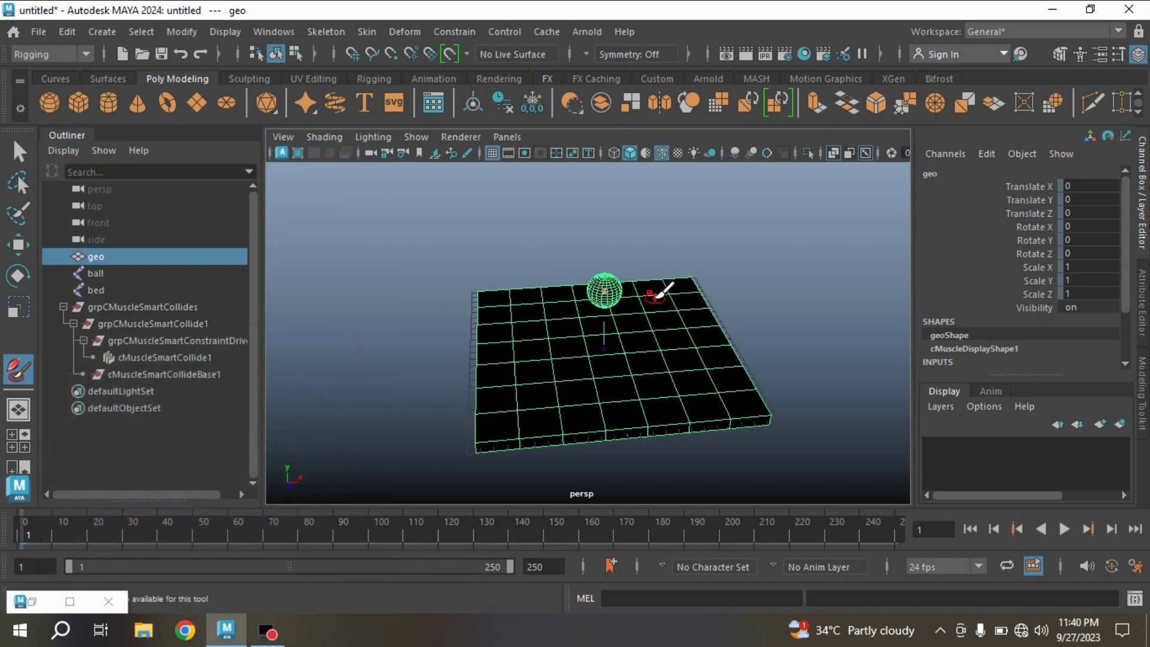
mouse_move(680, 290)
left_mouse_down("alt")
mouse_move(685, 250)
mouse_move(718, 362)
mouse_move(701, 267)
mouse_move(670, 362)
mouse_move(754, 457)
mouse_move(737, 452)
left_mouse_up("alt")
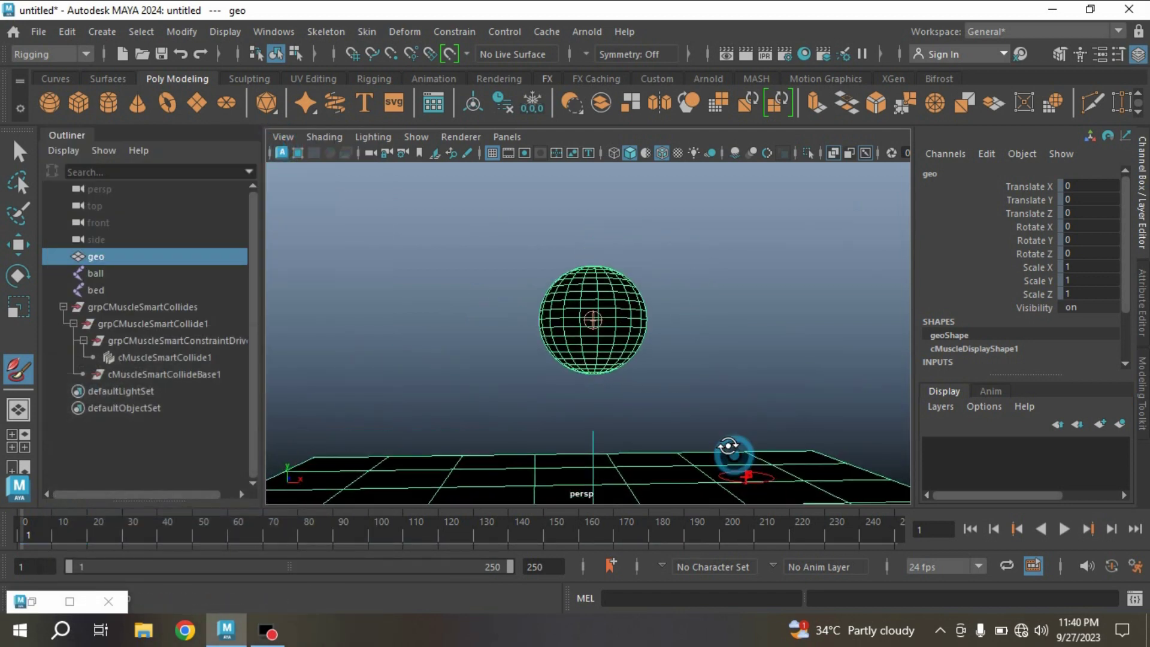
left_click_drag(601, 316, 584, 267)
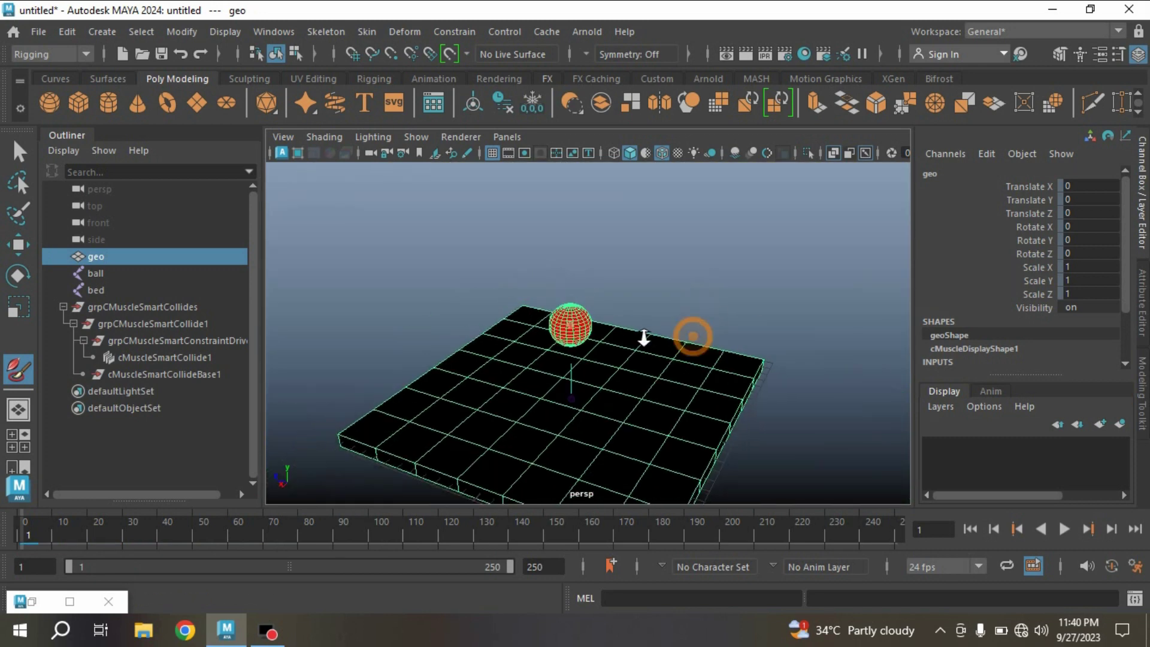
left_click(69, 600)
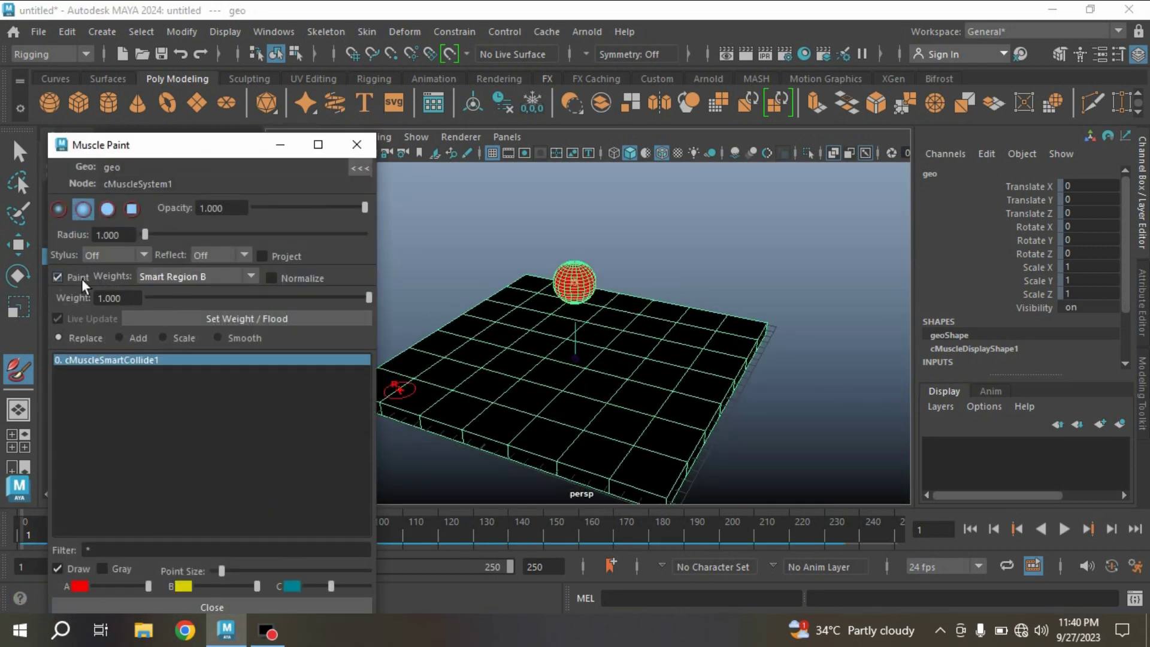
Step: Choose Smart Flatten weights and paint them over the slab's upper-left area
left_click(221, 281)
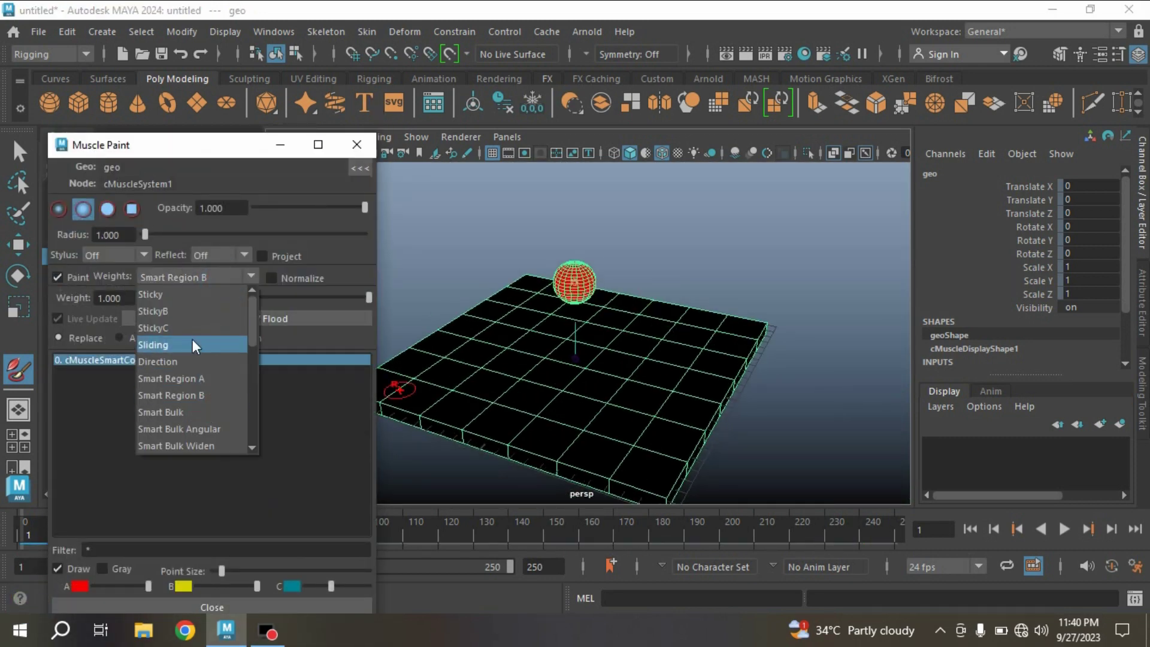
left_click(251, 446)
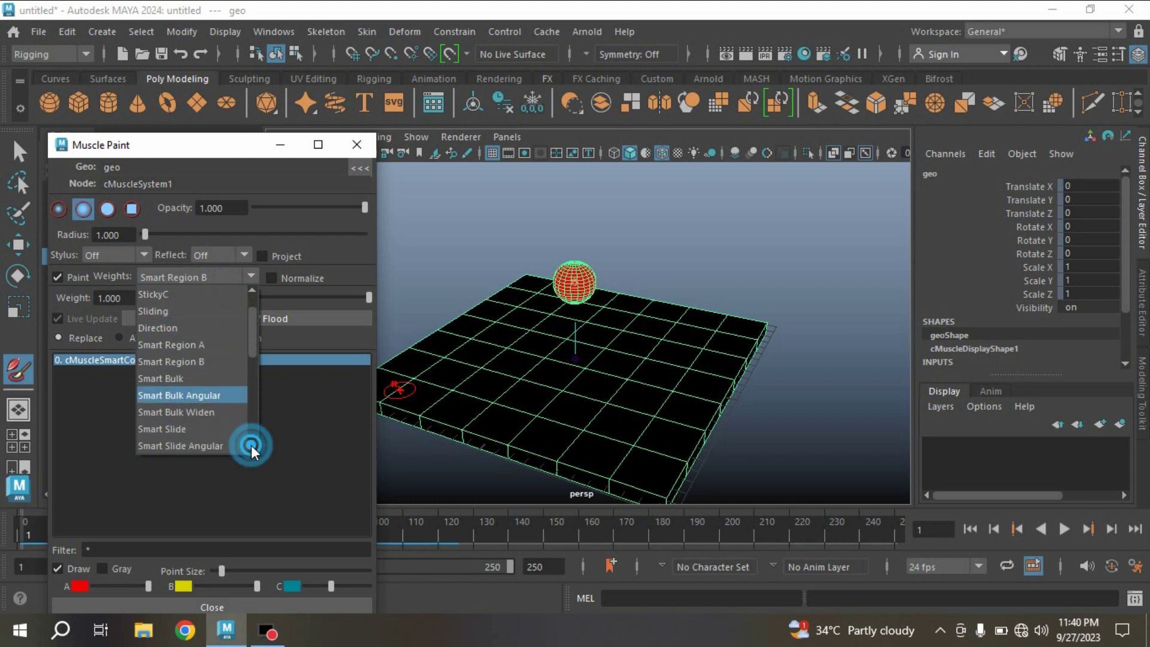
left_click(251, 446)
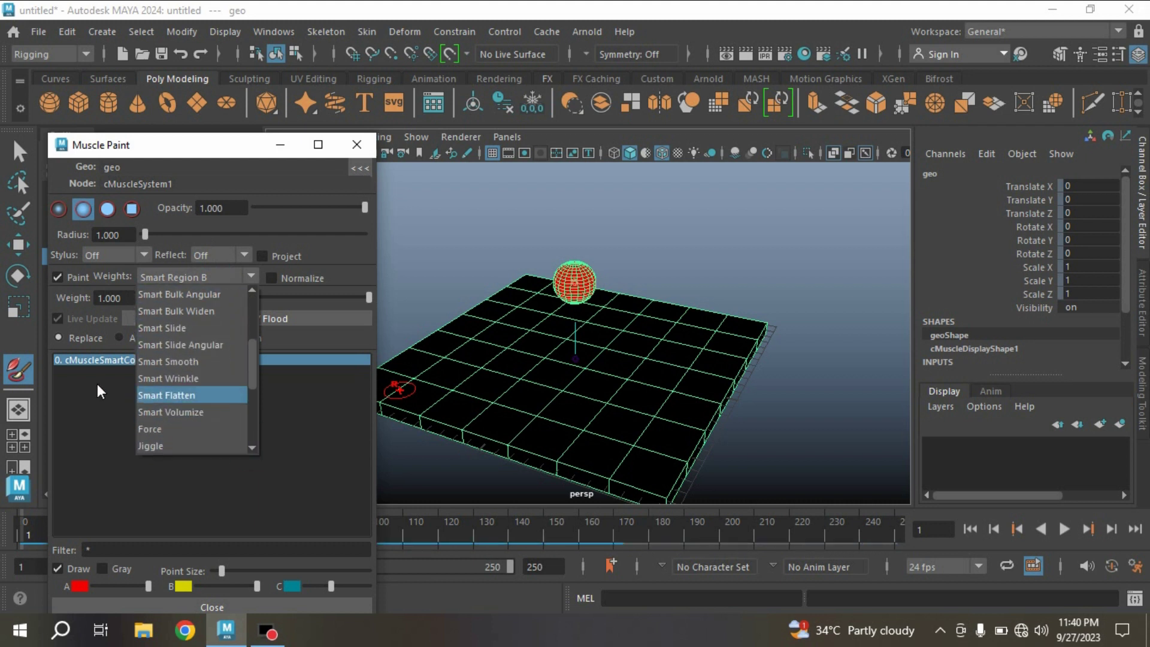
left_click(199, 397)
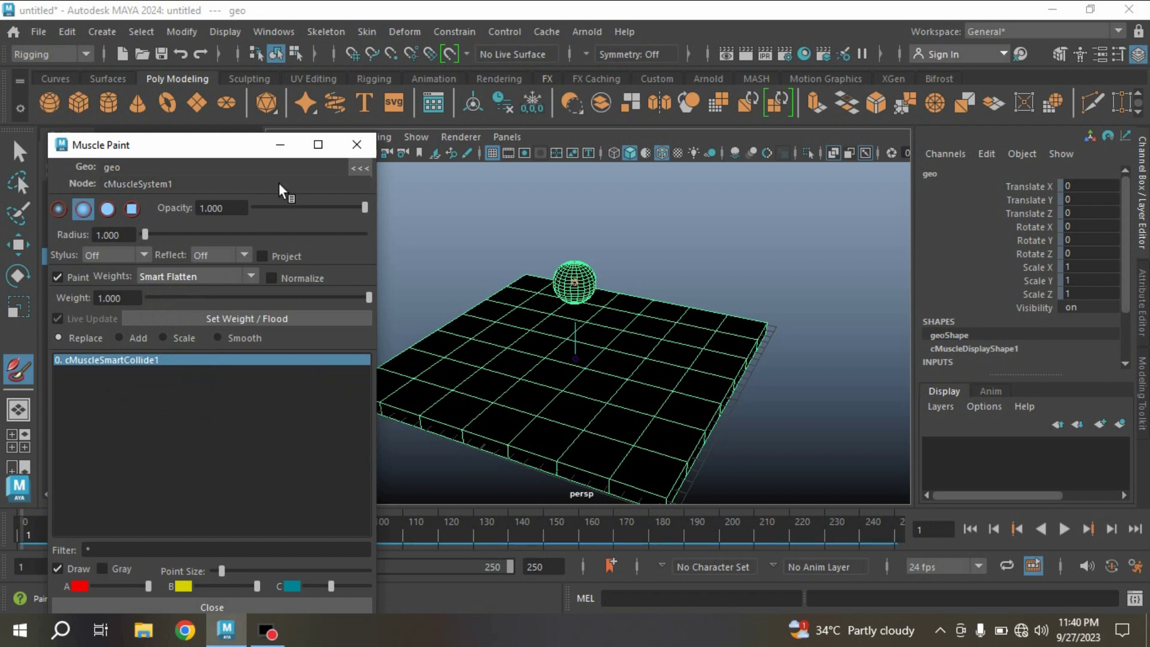
left_click(279, 144)
mouse_move(557, 277)
left_mouse_down("alt")
mouse_move(496, 290)
mouse_move(560, 281)
left_mouse_up("alt")
scroll(644, 332, "up", 3)
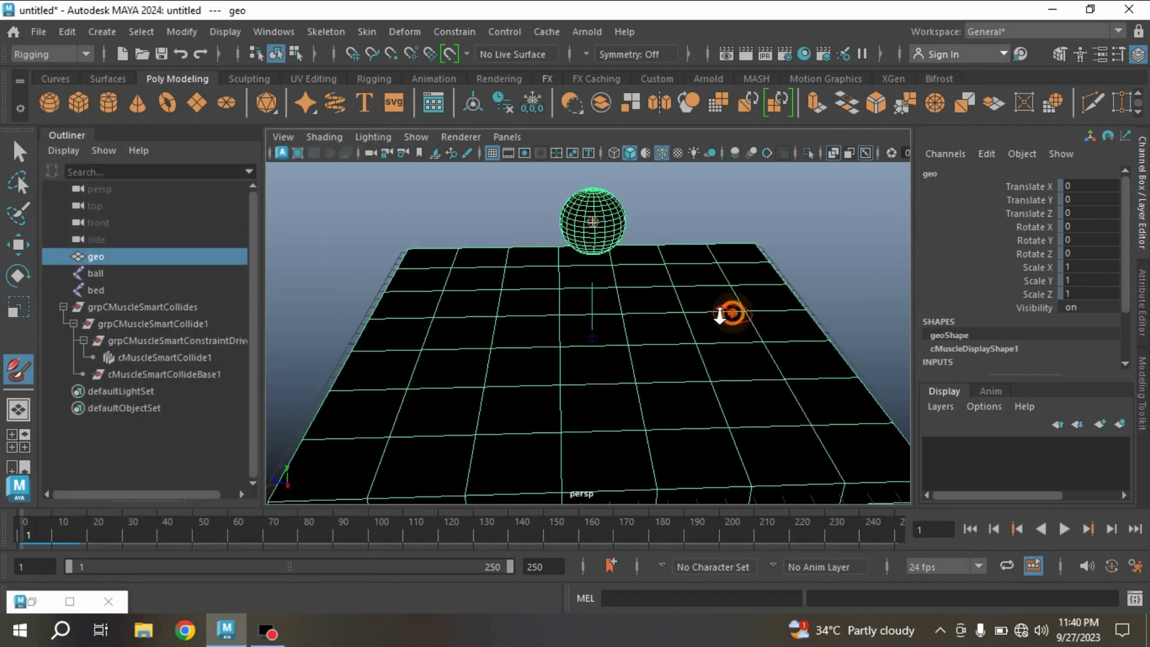
scroll(663, 310, "down", 2)
mouse_move(729, 311)
left_mouse_down("alt")
mouse_move(662, 310)
mouse_move(709, 282)
mouse_move(632, 246)
mouse_move(478, 272)
mouse_move(640, 203)
left_mouse_up("alt")
mouse_move(547, 249)
left_mouse_down()
mouse_move(411, 300)
mouse_move(413, 272)
mouse_move(551, 242)
mouse_move(473, 437)
mouse_move(367, 462)
mouse_move(682, 374)
mouse_move(664, 297)
mouse_move(760, 346)
mouse_move(605, 411)
left_mouse_up()
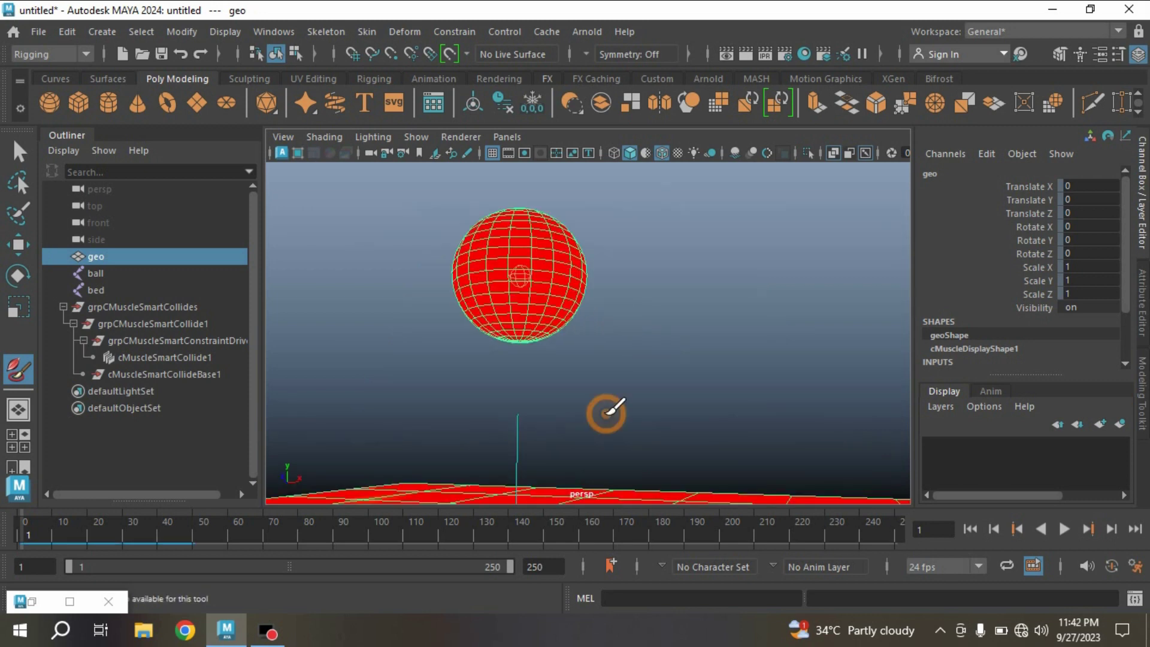
Step: Review the whole painted slab, then close the Muscle Paint window
scroll(585, 303, "up", 5)
left_click_drag(709, 443, 575, 380, "alt")
scroll(575, 380, "down", 5)
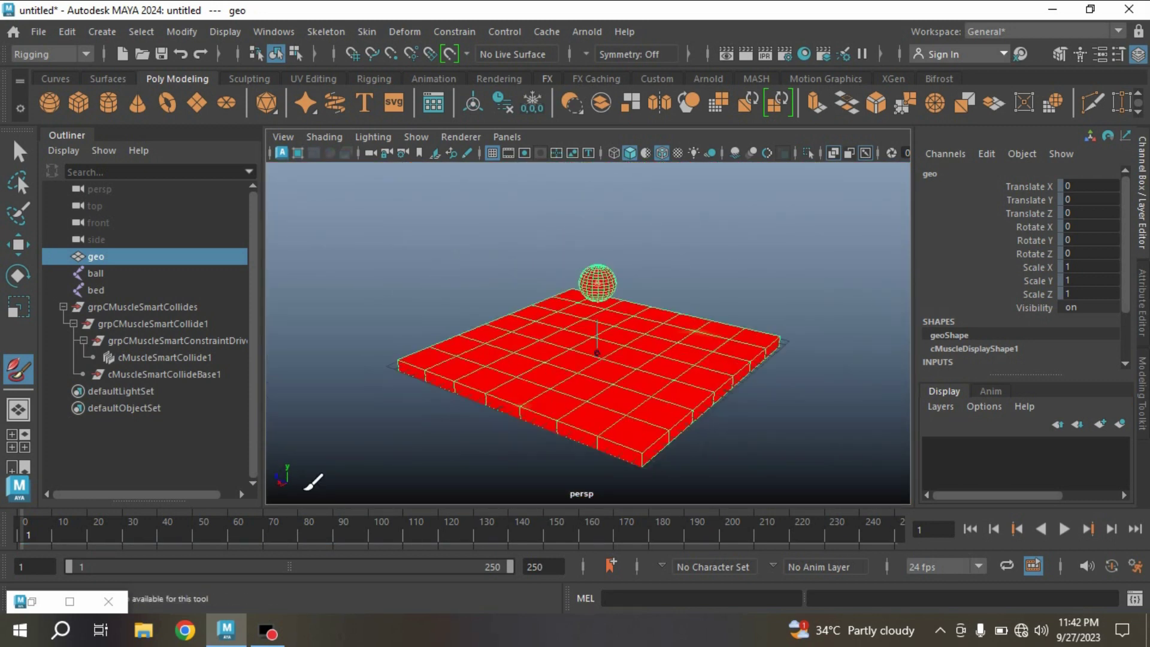
left_click(25, 601)
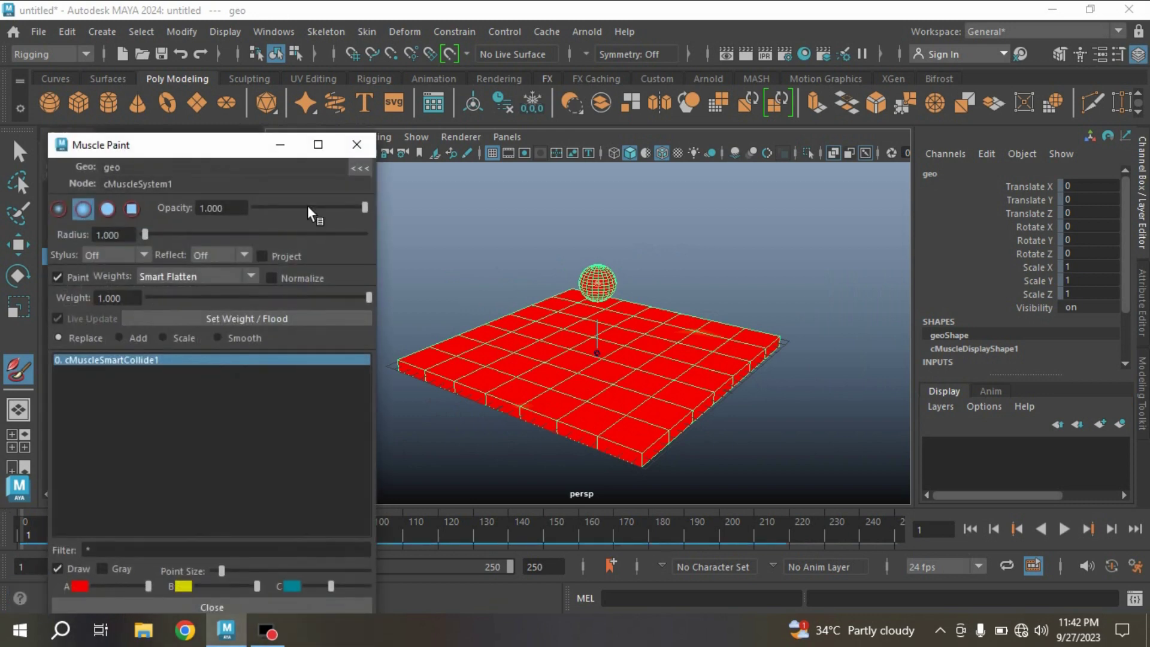
left_click(356, 144)
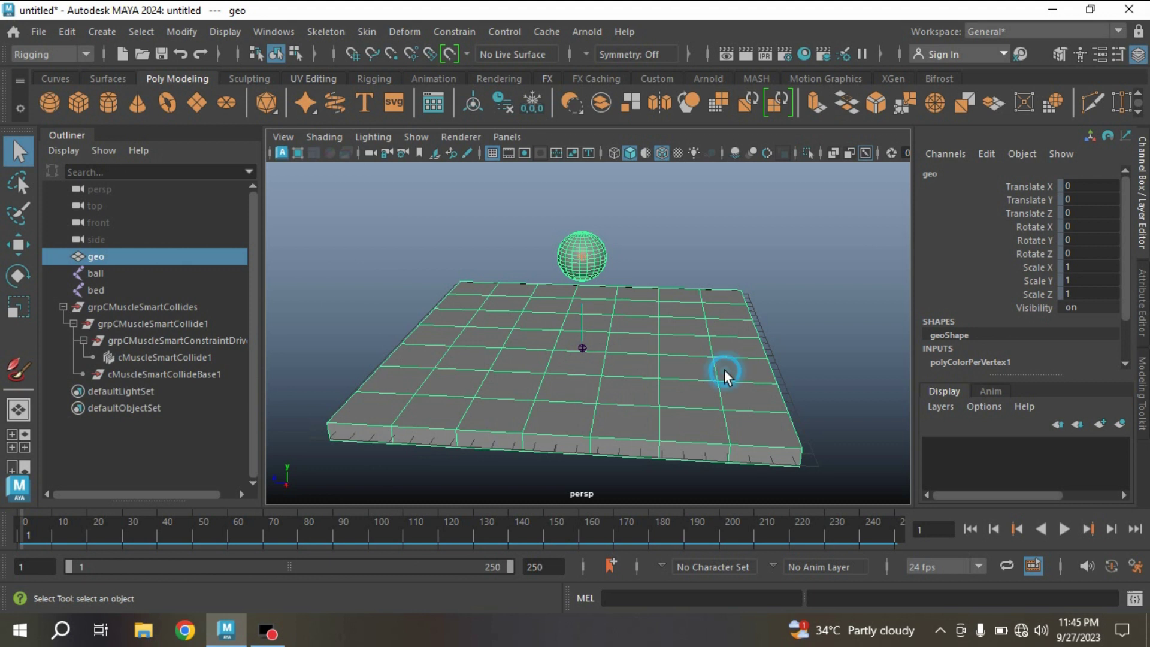
Step: Pick cMuscleSystem1's Smart Collision attribute, then select the cMuscleSmartCollide1 node
scroll(1126, 273, "down", 3)
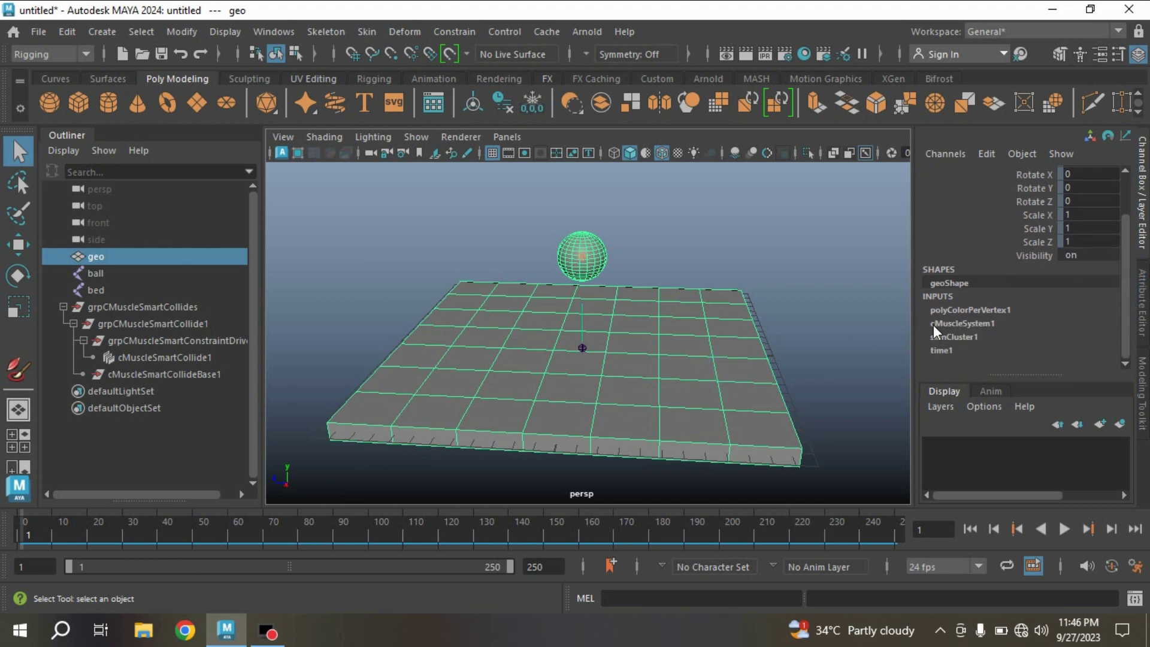
left_click(956, 324)
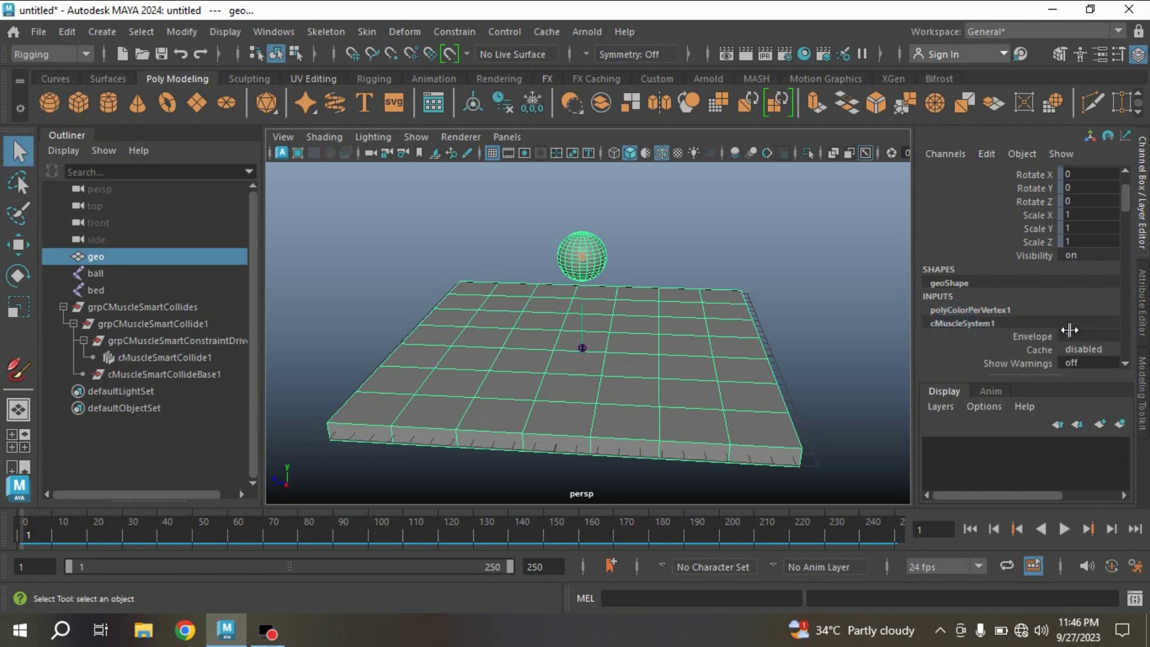
left_click_drag(1122, 212, 1141, 334)
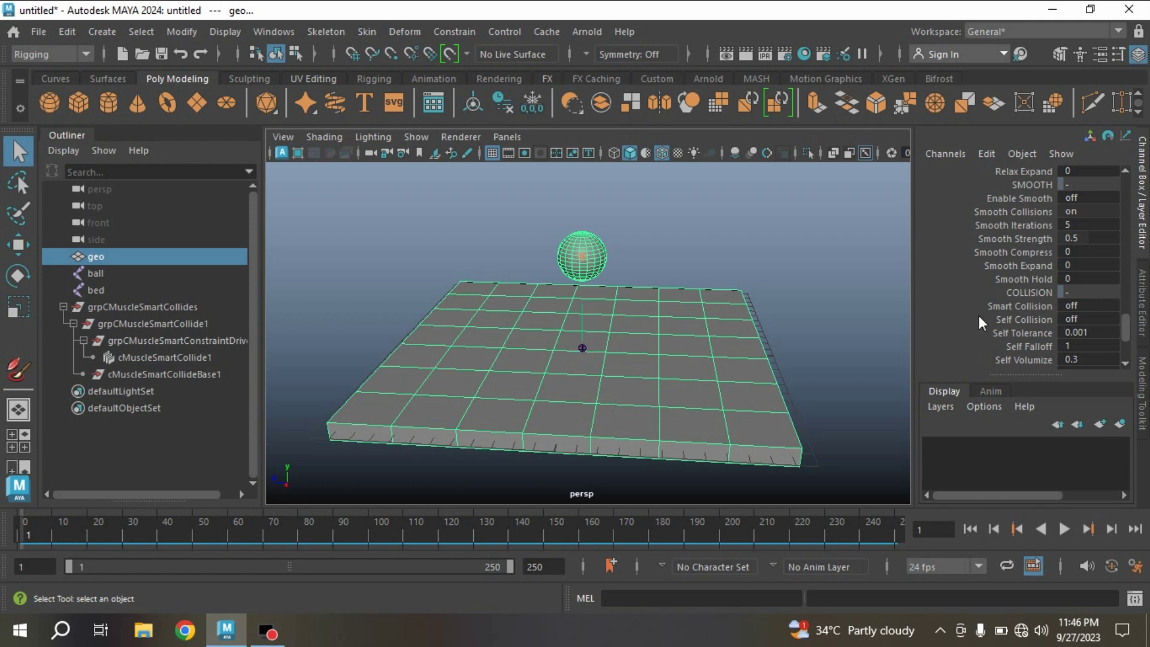
left_click(1065, 305)
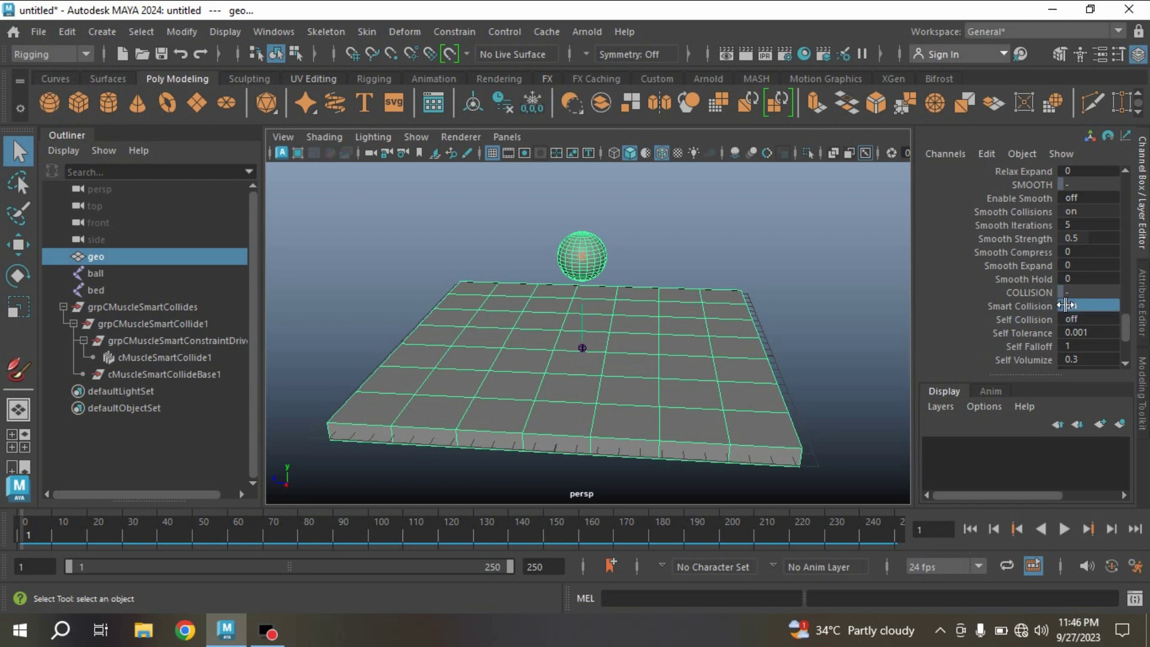
left_click(132, 357)
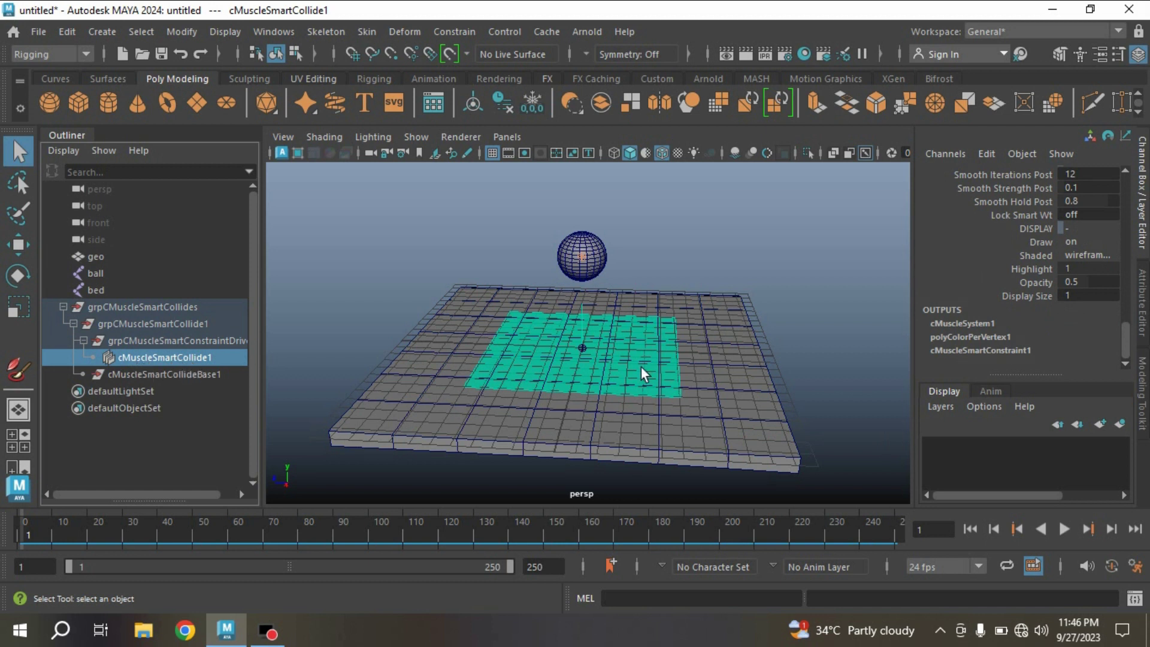
Step: Set cMuscleSmartCollideShape1's Collide Mode to mesh instead of plane
left_click_drag(1125, 338, 1127, 199)
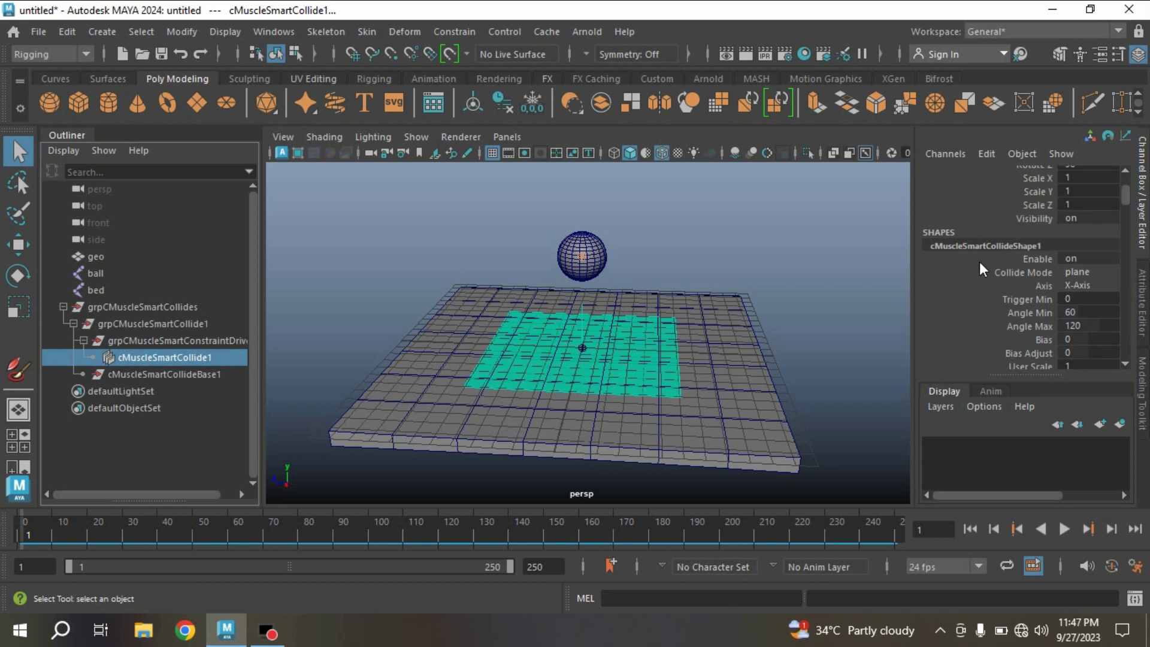
left_click(1070, 271)
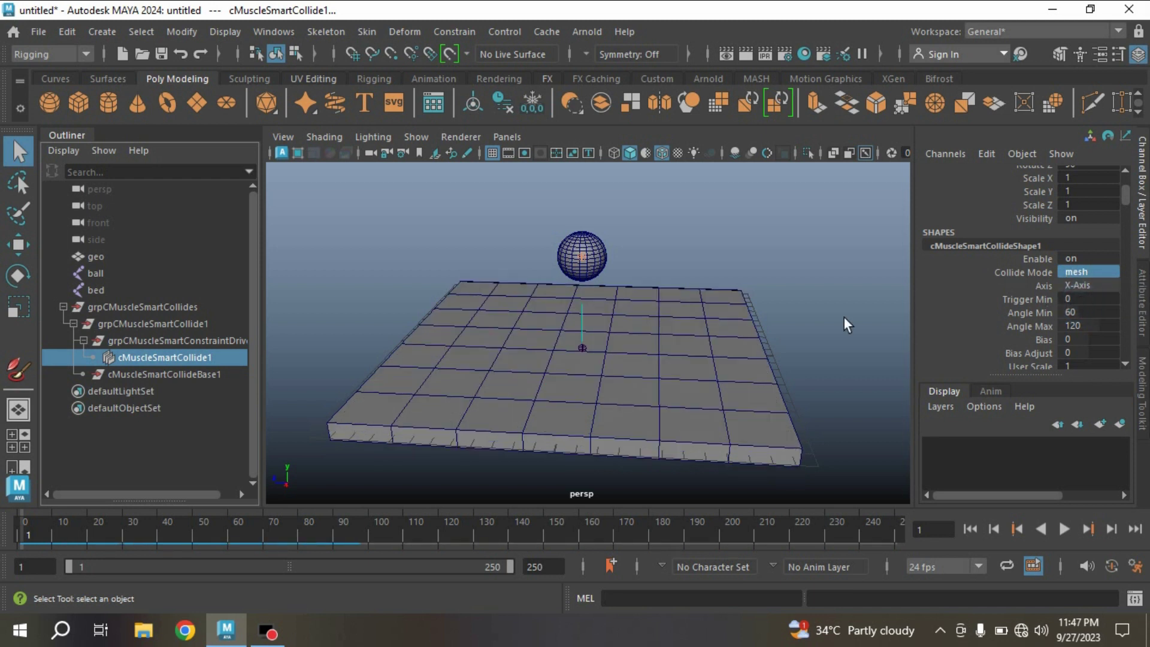
Step: Lower the ball into the slab, scale it to 2.818, slide it along Z, then select geo
left_click(93, 272)
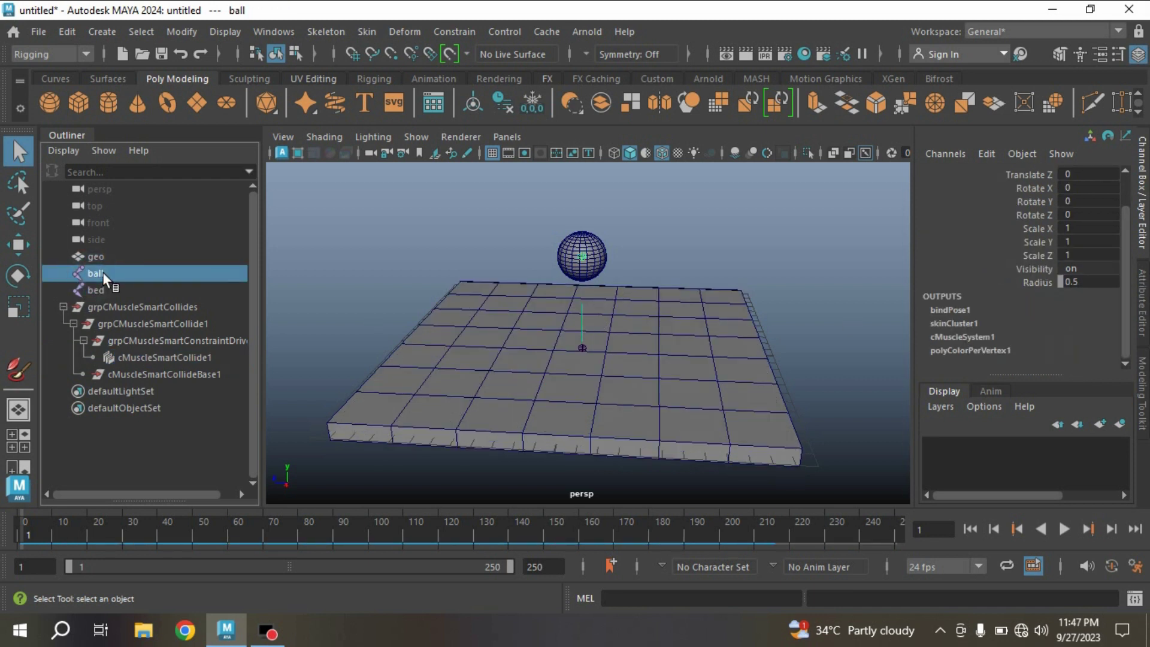
key("w")
left_click_drag(594, 215, 598, 249)
left_click_drag(542, 312, 602, 353)
key("r")
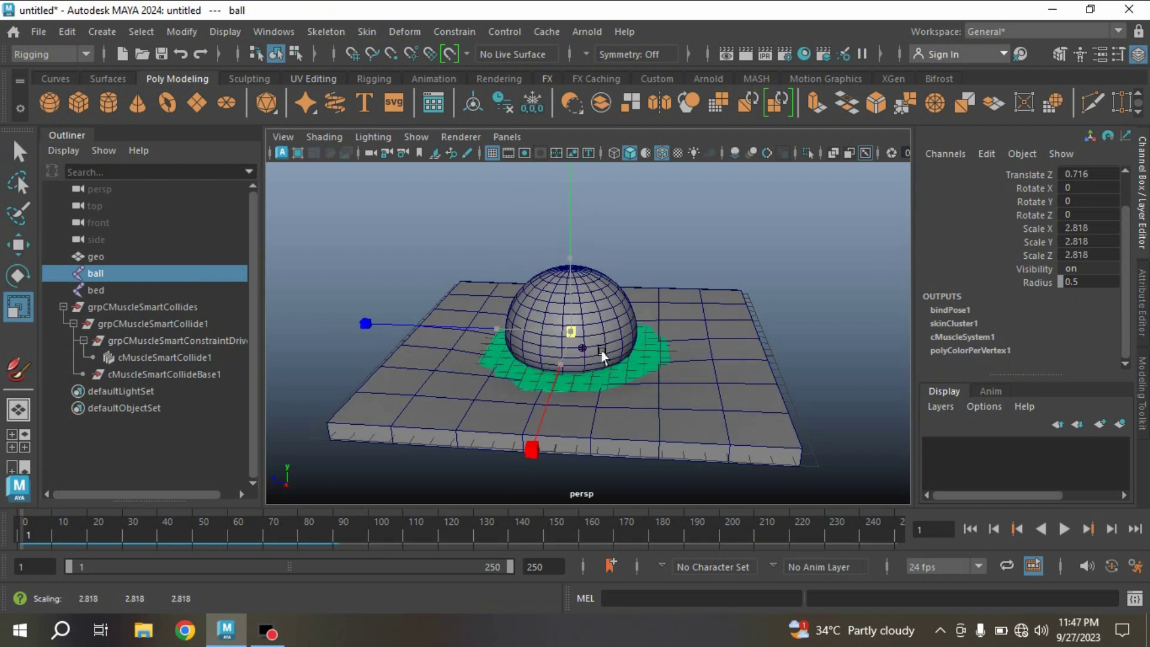
left_click(16, 250)
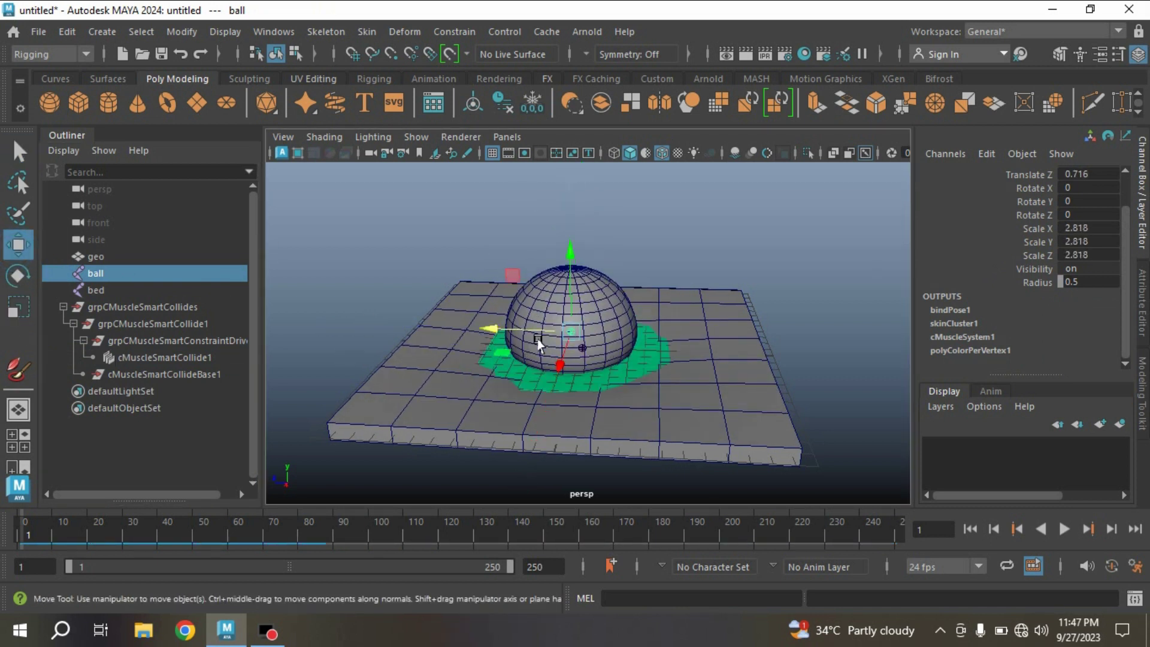
left_click_drag(477, 331, 442, 370)
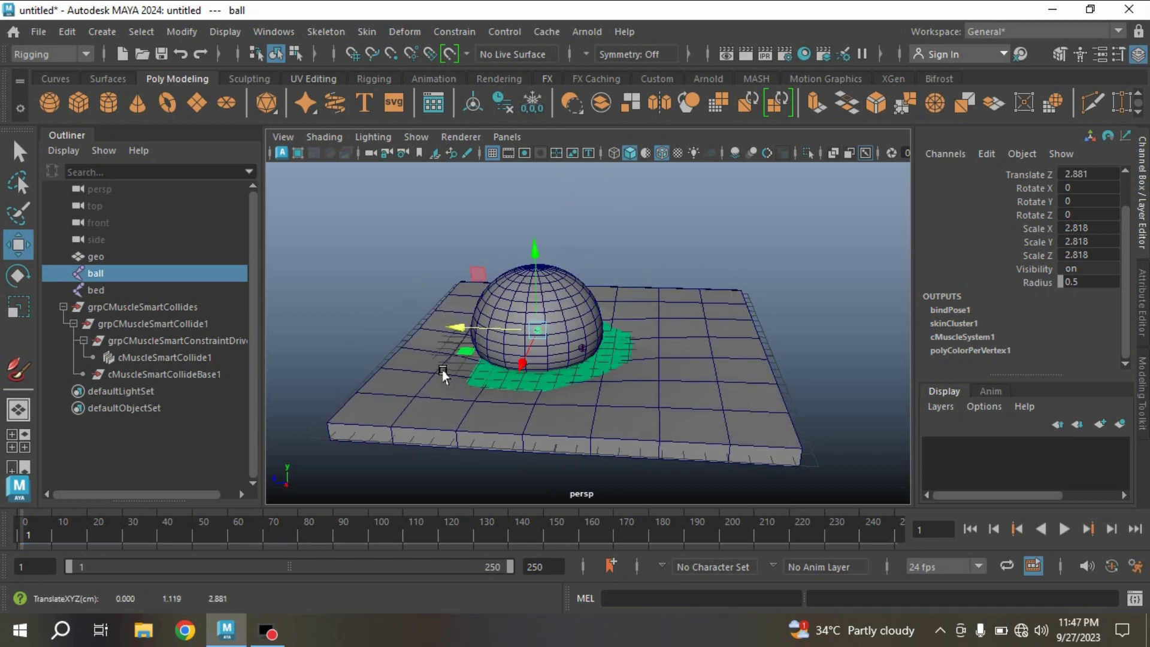
left_click(759, 397)
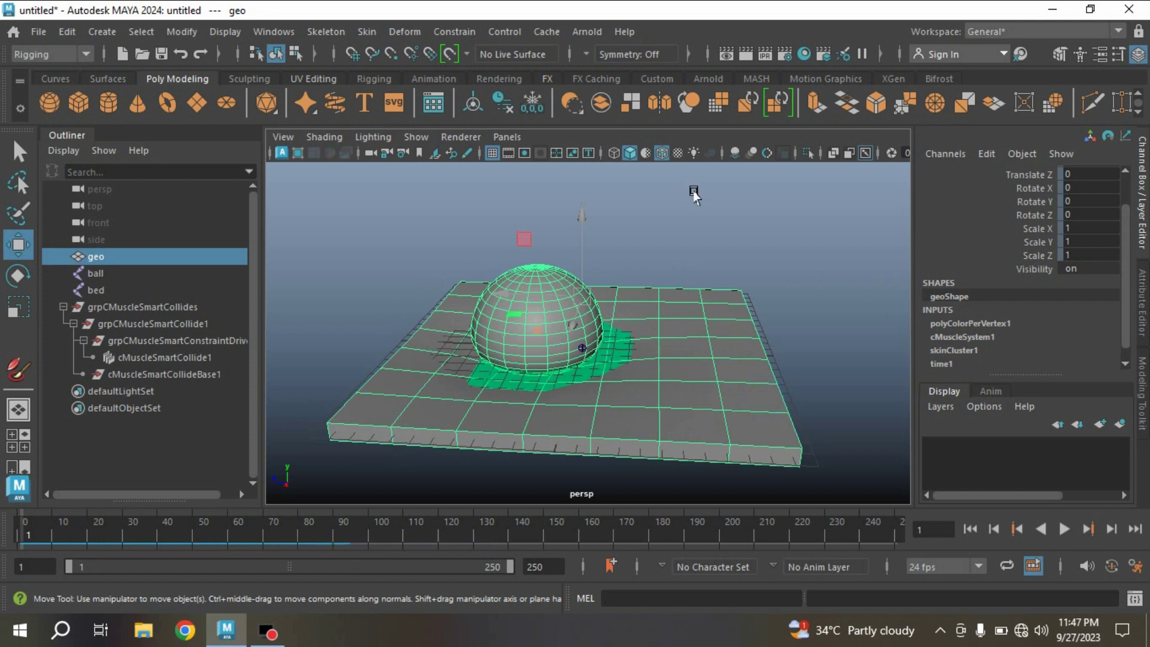
Step: Isolate the geo slab and slide the ball back and forth through it along Z
left_click(812, 156)
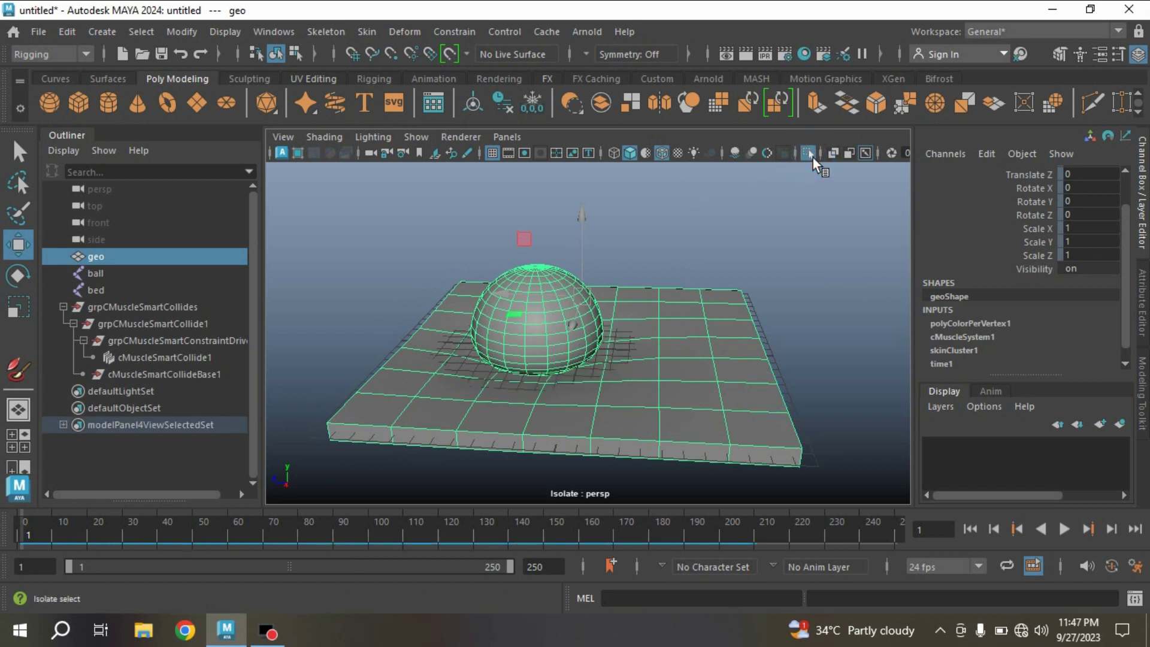
left_click(113, 275)
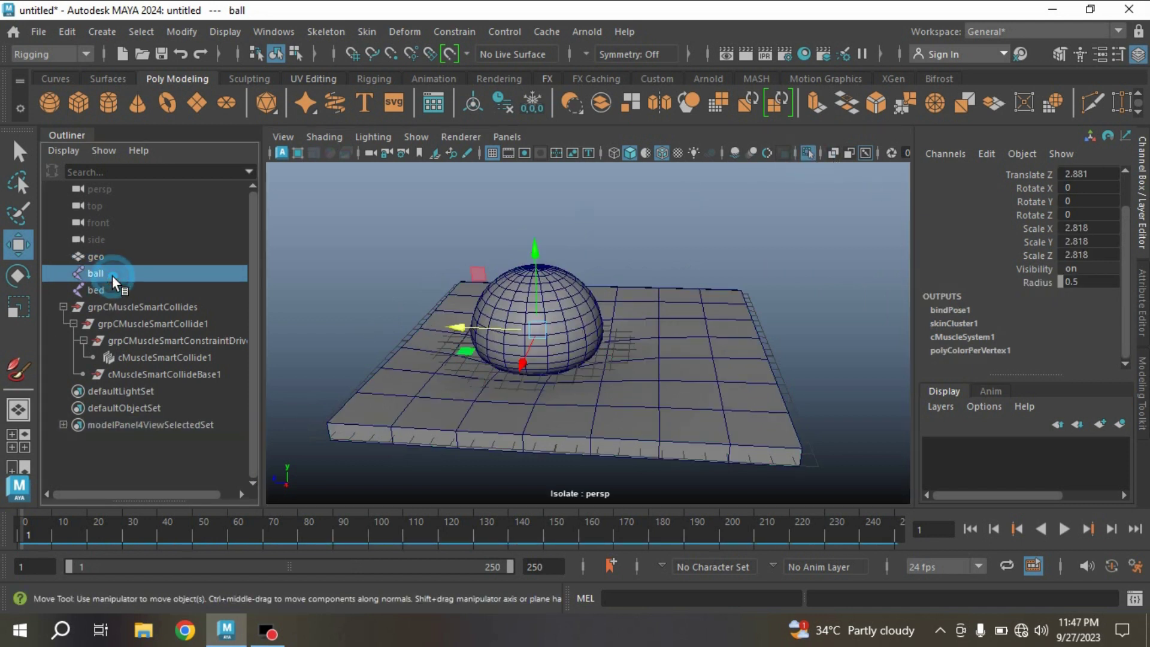
left_click_drag(449, 328, 485, 375)
left_click_drag(725, 373, 576, 381, "alt")
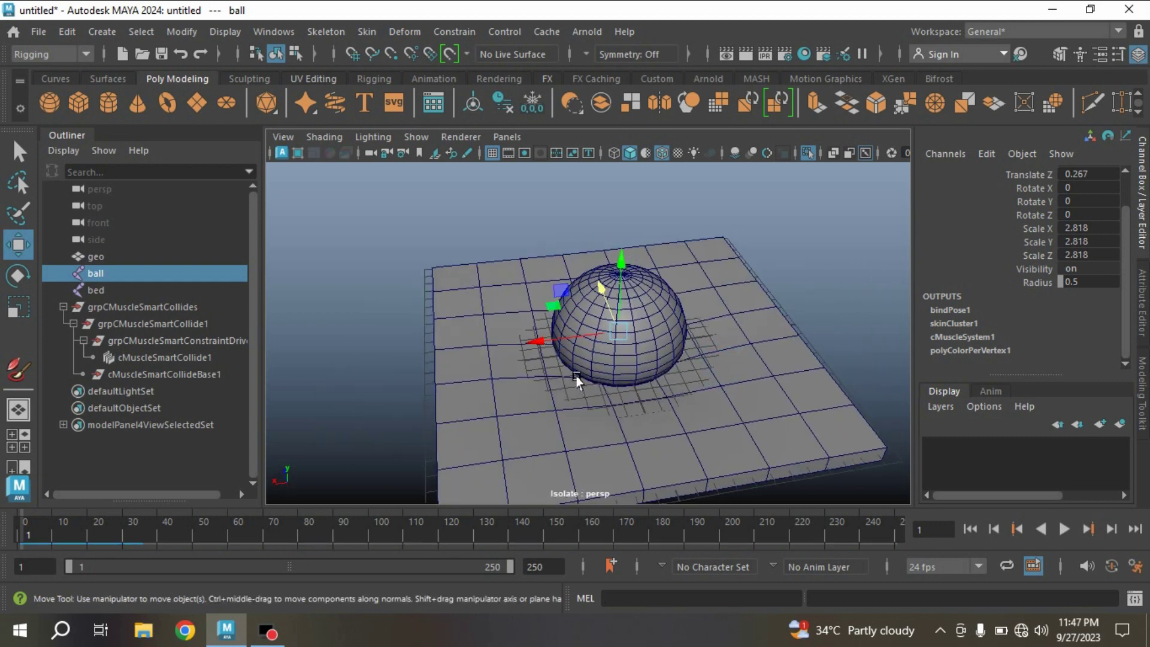
left_click_drag(529, 339, 714, 339, "alt")
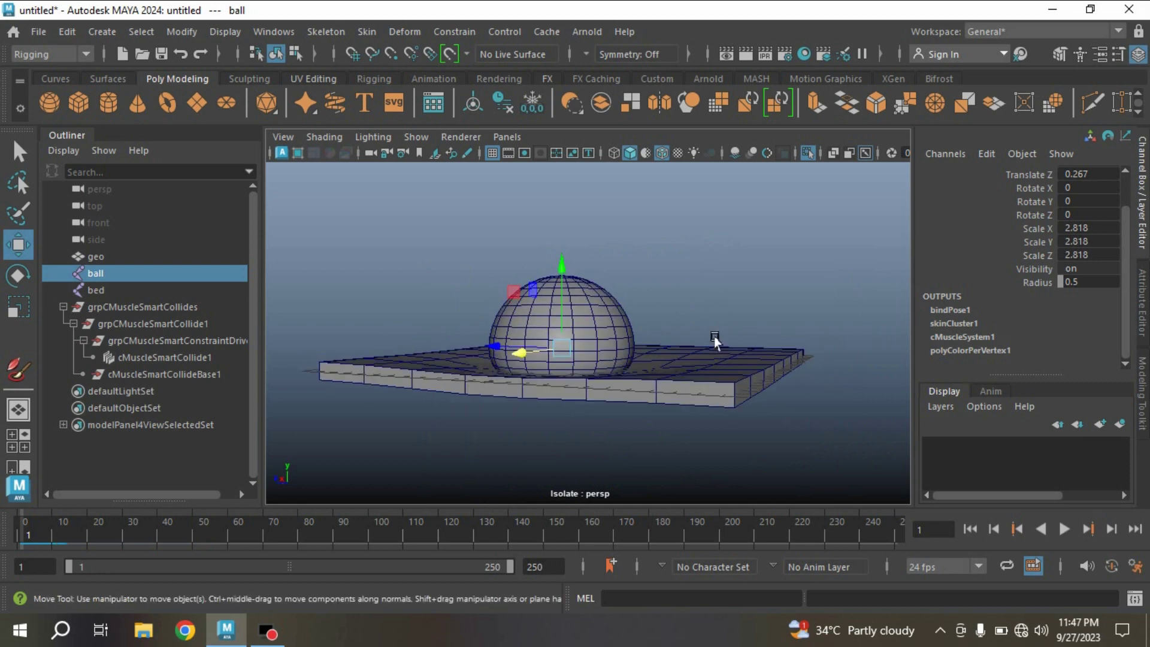
Step: Check the dent in wireframe, return the ball to Z 1.782, and lift it above the slab
left_click(613, 153)
mouse_move(649, 239)
left_mouse_down("alt")
mouse_move(680, 280)
mouse_move(713, 274)
left_mouse_up("alt")
left_click_drag(731, 359, 752, 392, "alt")
mouse_move(488, 365)
left_mouse_down()
mouse_move(656, 359)
mouse_move(385, 367)
mouse_move(584, 343)
mouse_move(461, 352)
left_mouse_up()
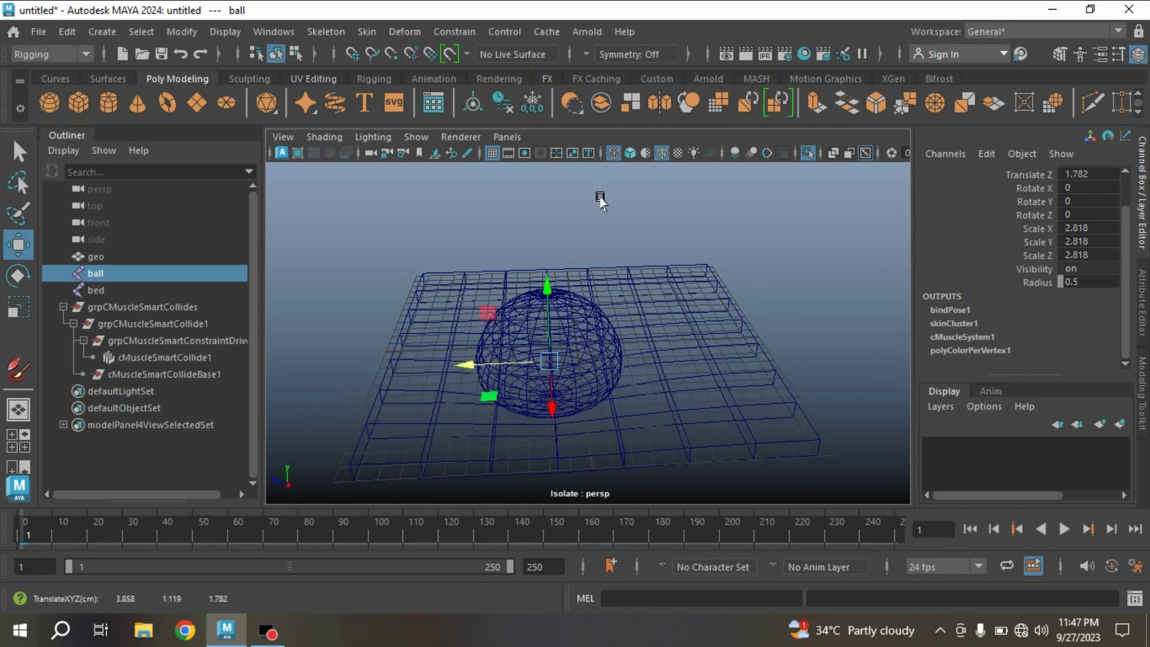
left_click(630, 153)
left_click_drag(706, 339, 748, 336, "alt")
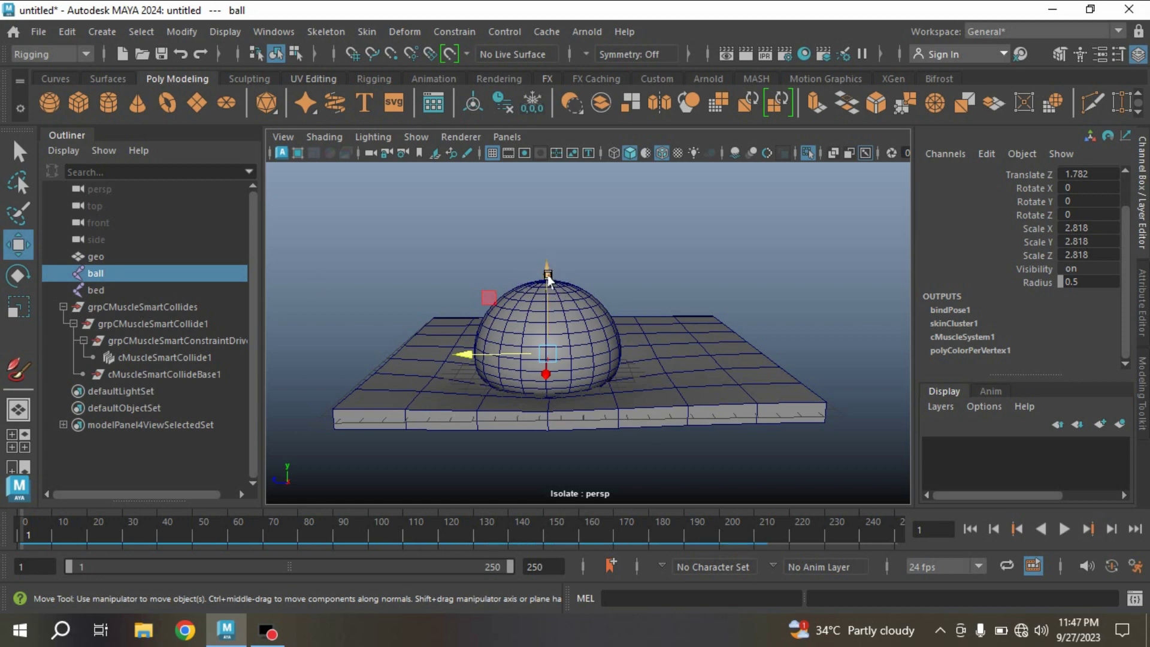
left_click_drag(547, 277, 548, 143)
Step: Raise the bed up into the ball, then lower it so the ball rests on the slab
left_click(96, 291)
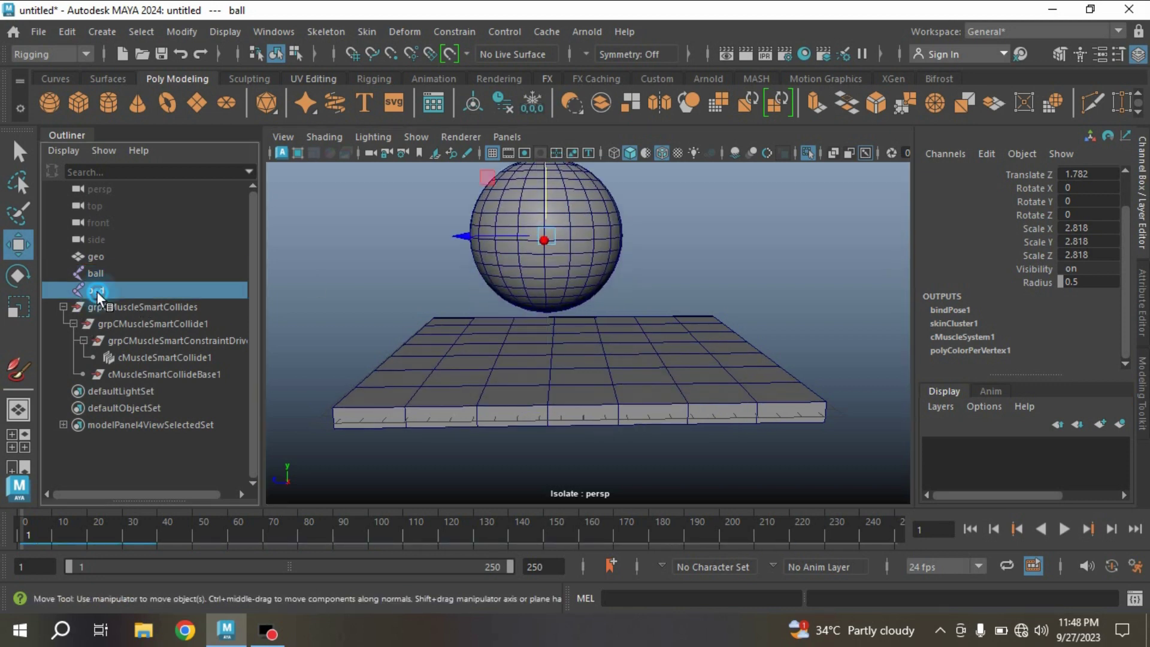
left_click_drag(688, 359, 683, 375, "alt")
right_click_drag(683, 375, 759, 365, "alt")
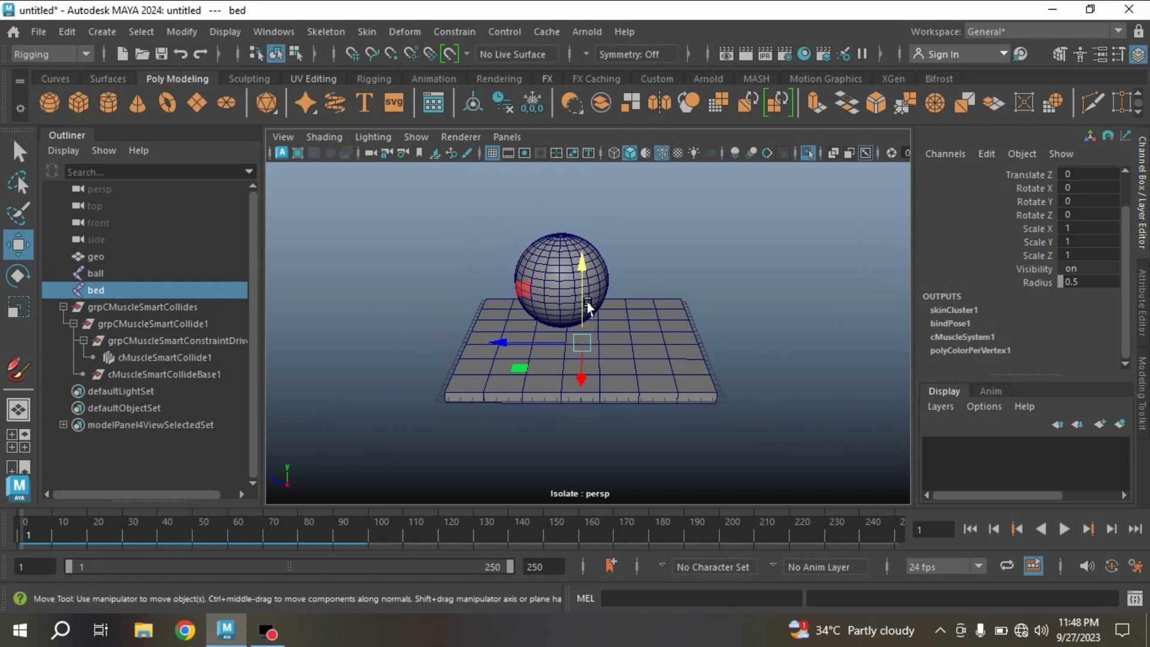
left_click_drag(579, 282, 585, 174)
left_click_drag(622, 311, 650, 379, "alt")
left_click_drag(574, 195, 584, 237)
left_click(686, 328)
scroll(690, 339, "up", 6)
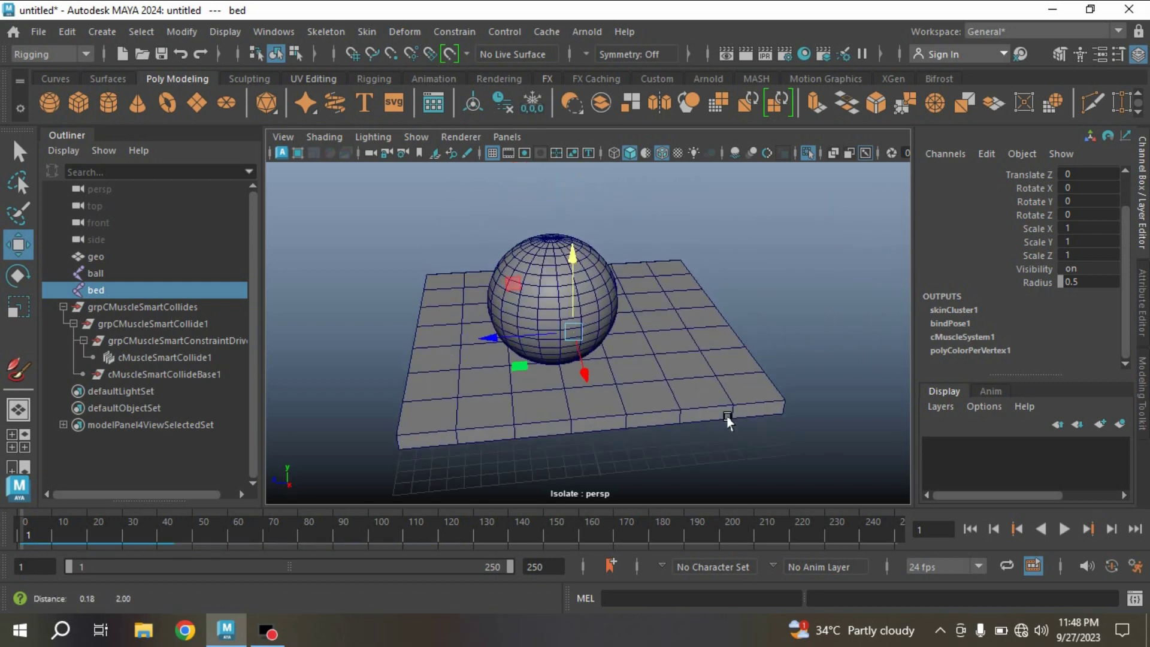
left_click_drag(665, 449, 675, 457, "alt")
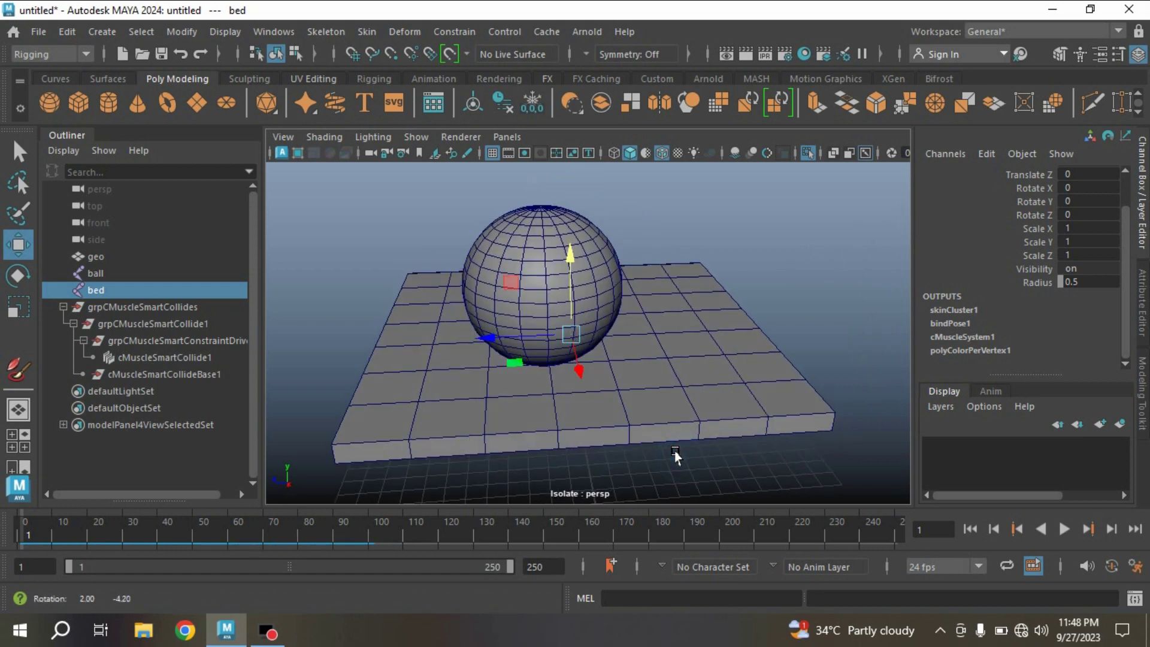